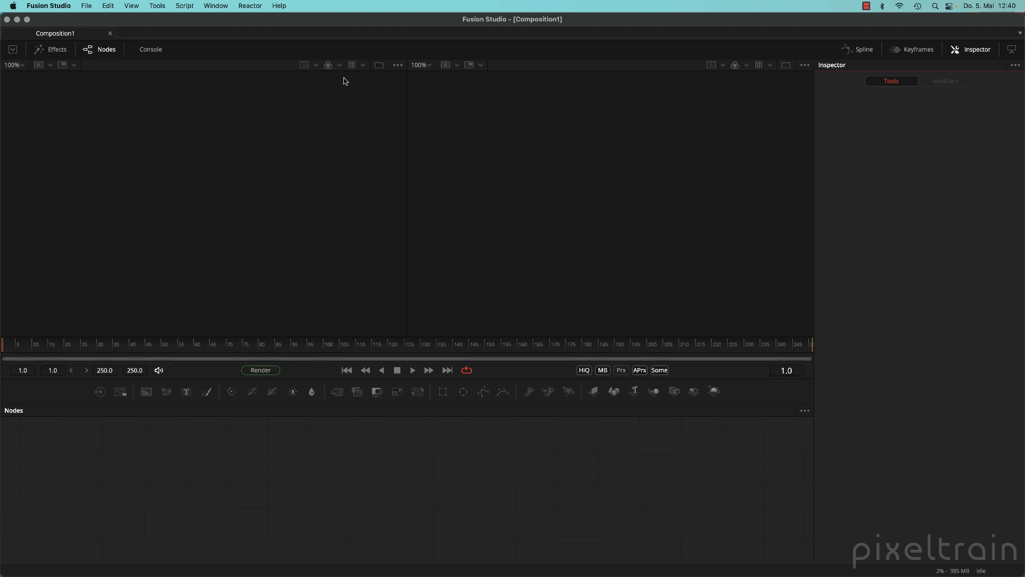
Step: Switch the viewer area to a single viewer and restore the dual-viewer layout
left_click(785, 66)
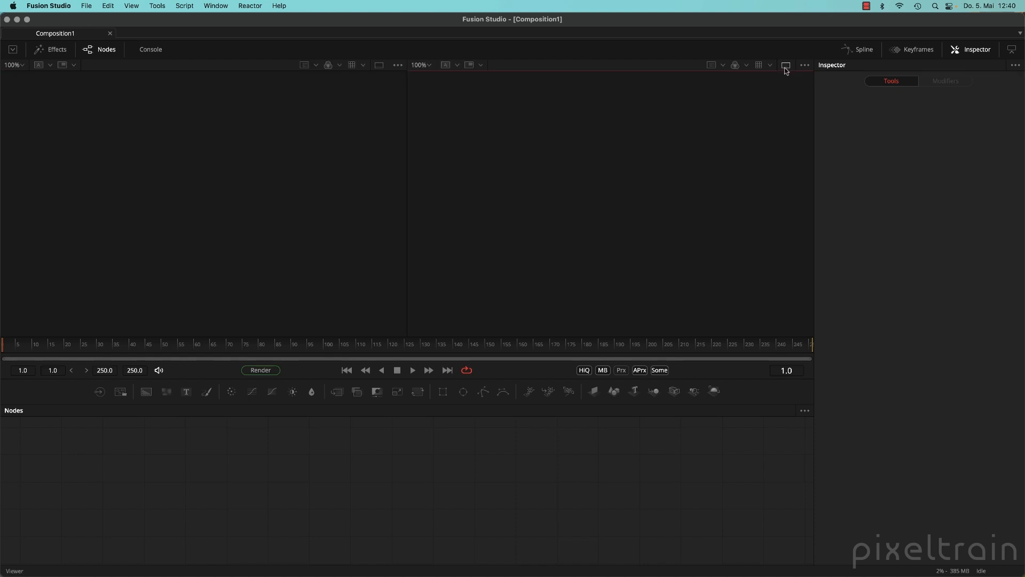
left_click(786, 66)
left_click(786, 66)
Step: Show and hide the Effects library and the Nodes area, leaving only Nodes open
left_click(56, 50)
left_click(55, 50)
left_click(55, 49)
left_click(55, 50)
left_click(99, 50)
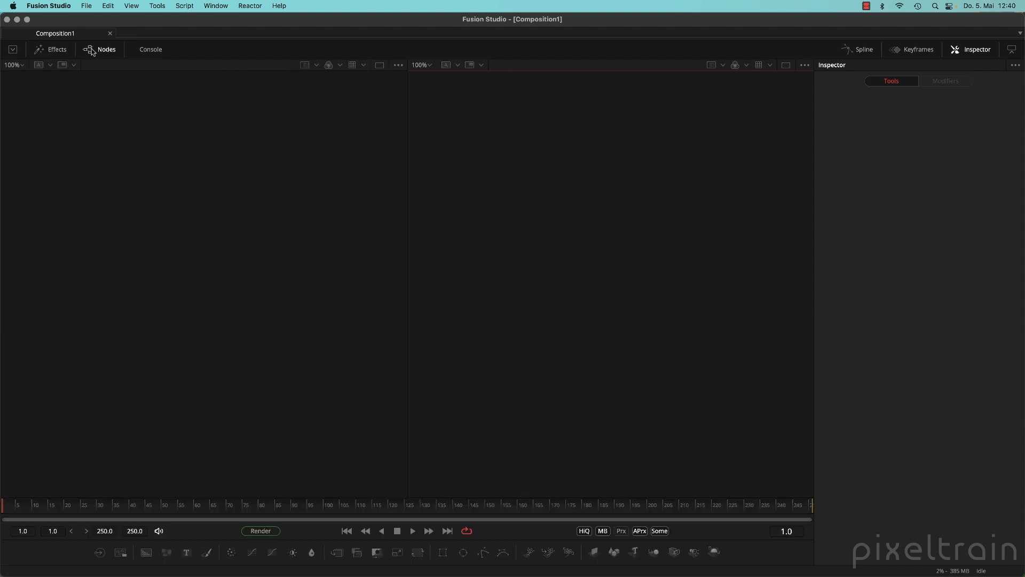
left_click(99, 49)
left_click(54, 49)
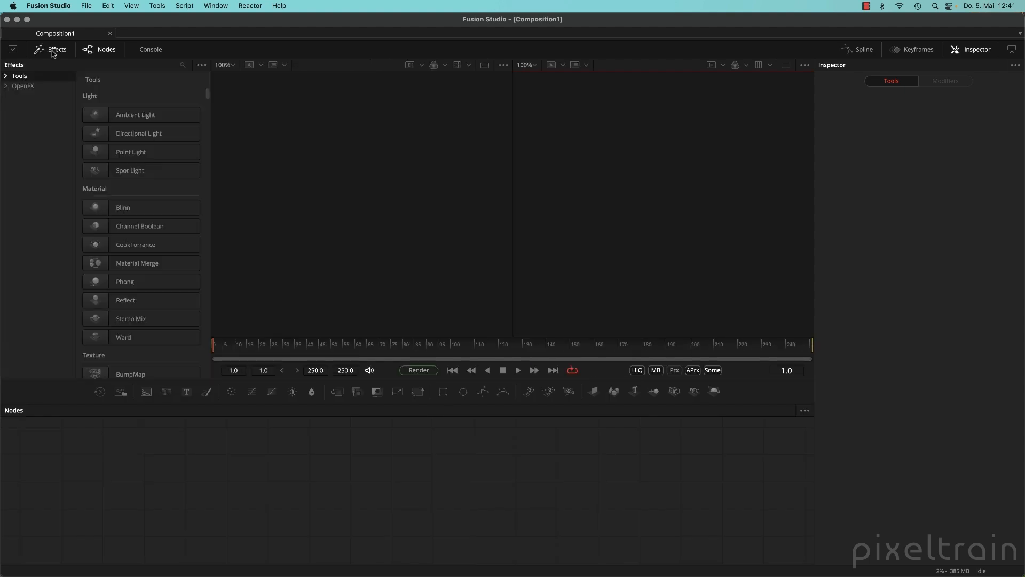
left_click(55, 49)
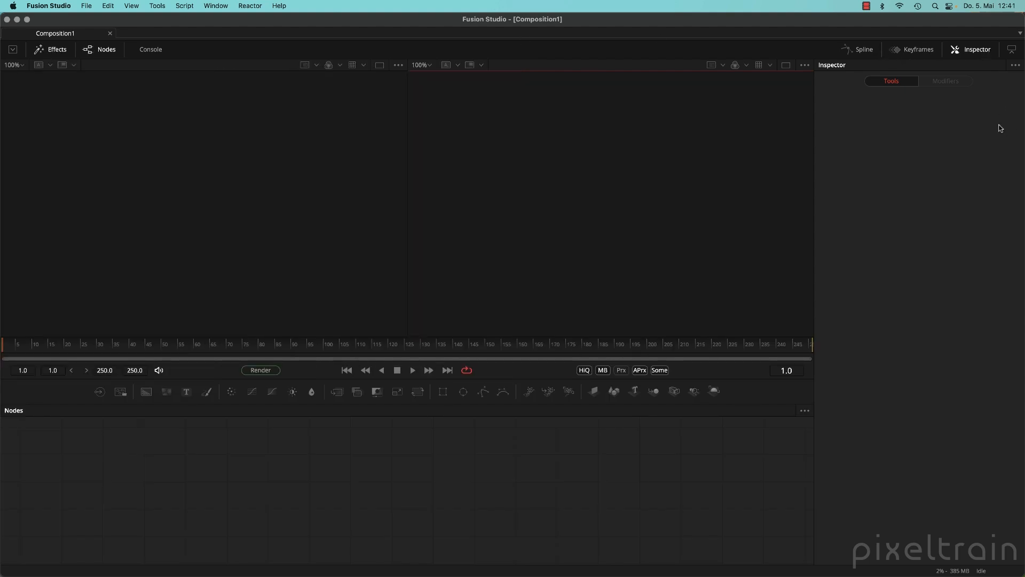
Step: Open and close the Keyframes editor and the Spline editor
left_click(914, 51)
left_click(915, 51)
left_click(865, 53)
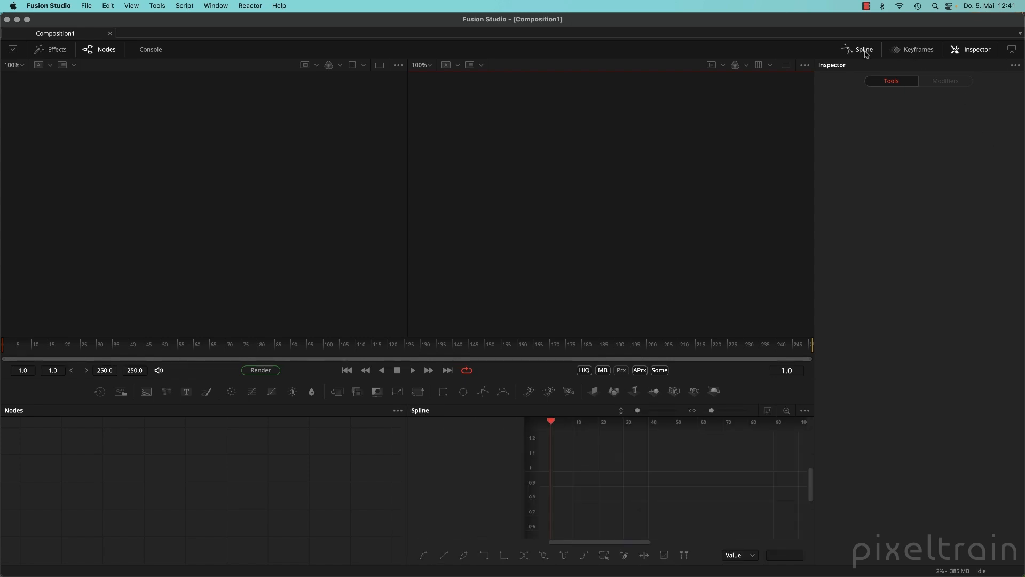
left_click(866, 53)
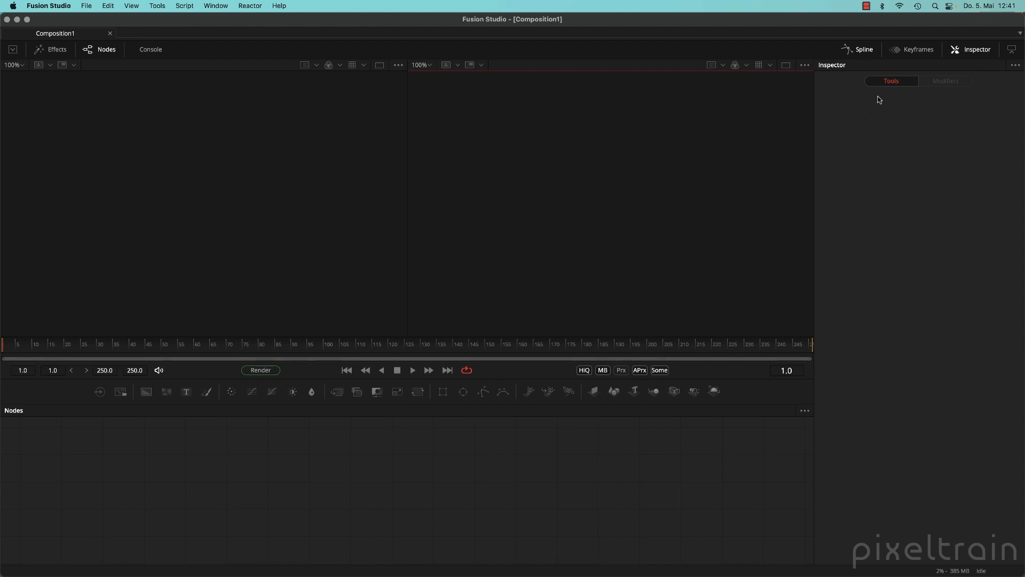
Step: Toggle the Inspector zone between partial and full height, leaving it at full height
left_click(1012, 50)
left_click(1012, 50)
left_click(1012, 50)
left_click(1012, 50)
left_click(1012, 49)
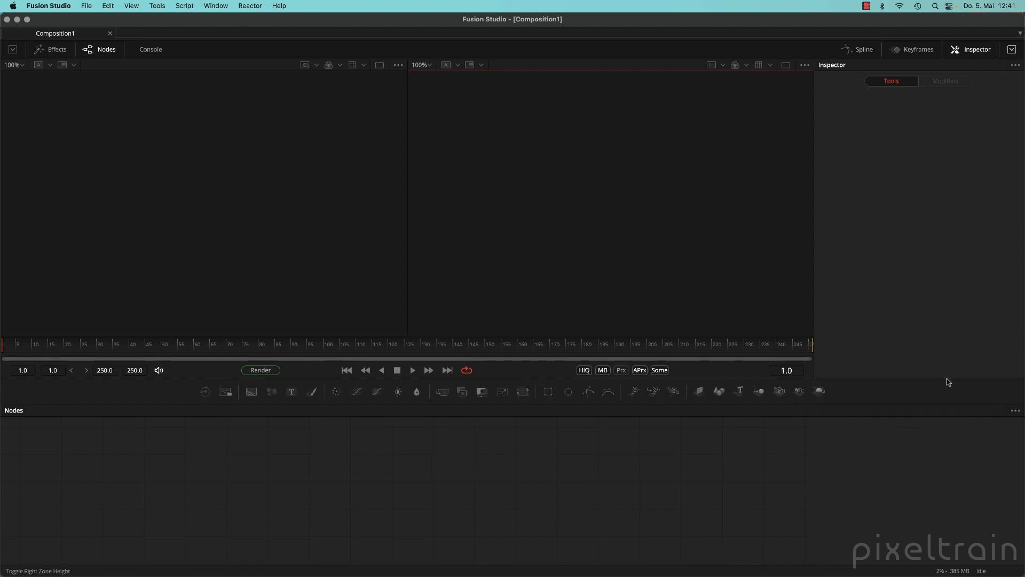
left_click(1012, 51)
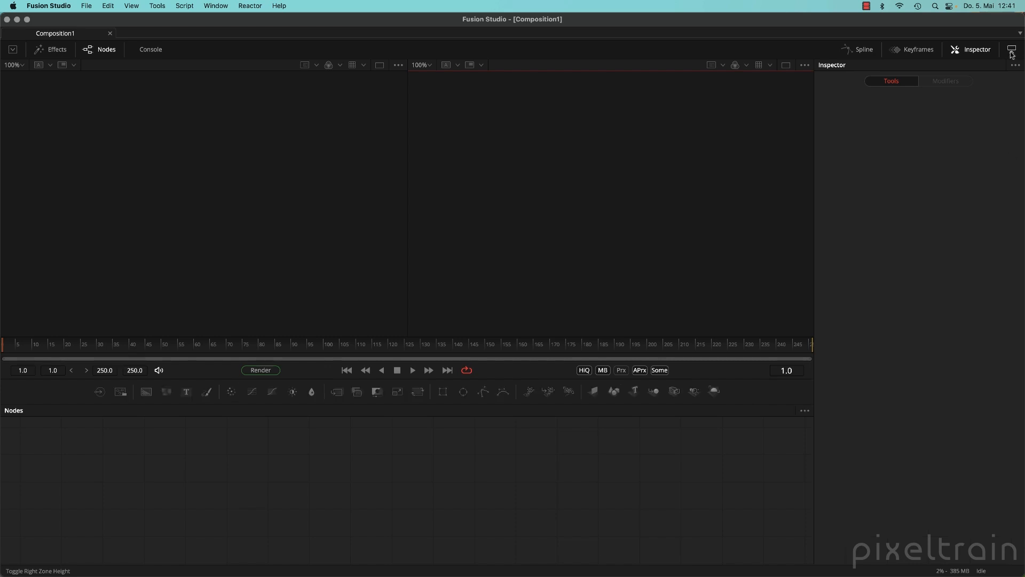
Step: Show the Effects library at full height, look through its tool list, restore its height and hide it
left_click(39, 51)
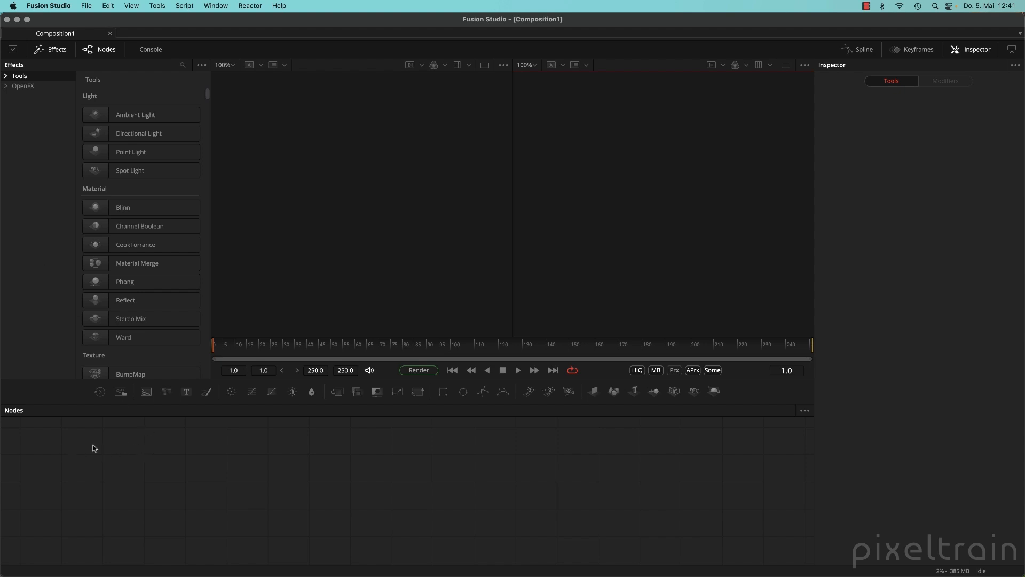
left_click(13, 50)
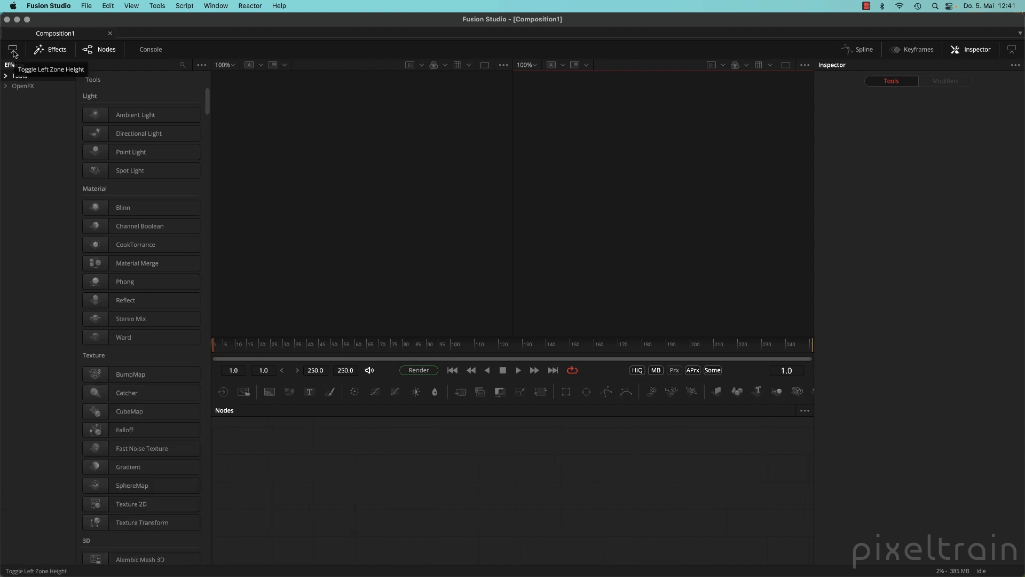
scroll(181, 267, "down", 15)
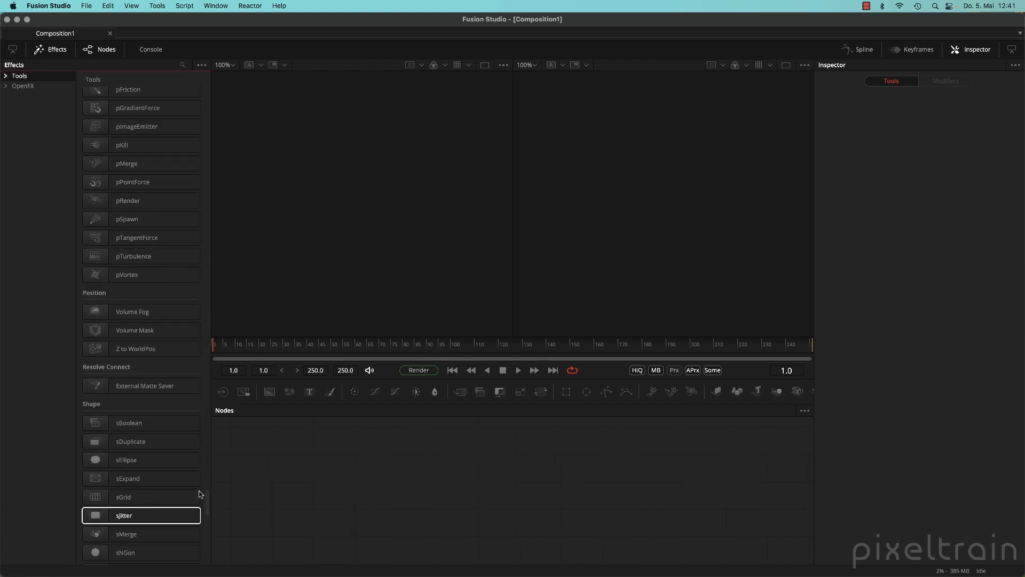
scroll(184, 158, "up", 15)
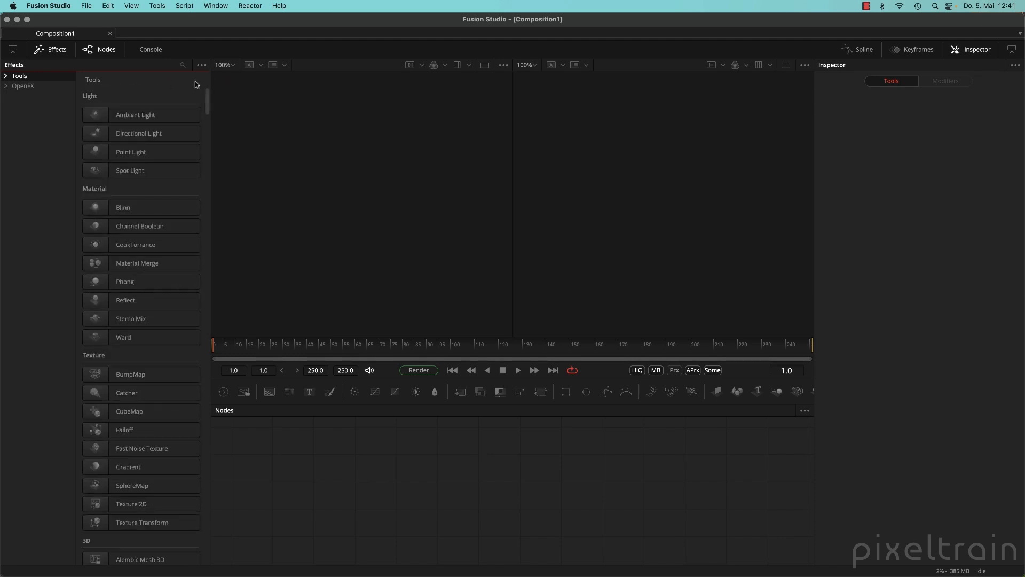
left_click(15, 51)
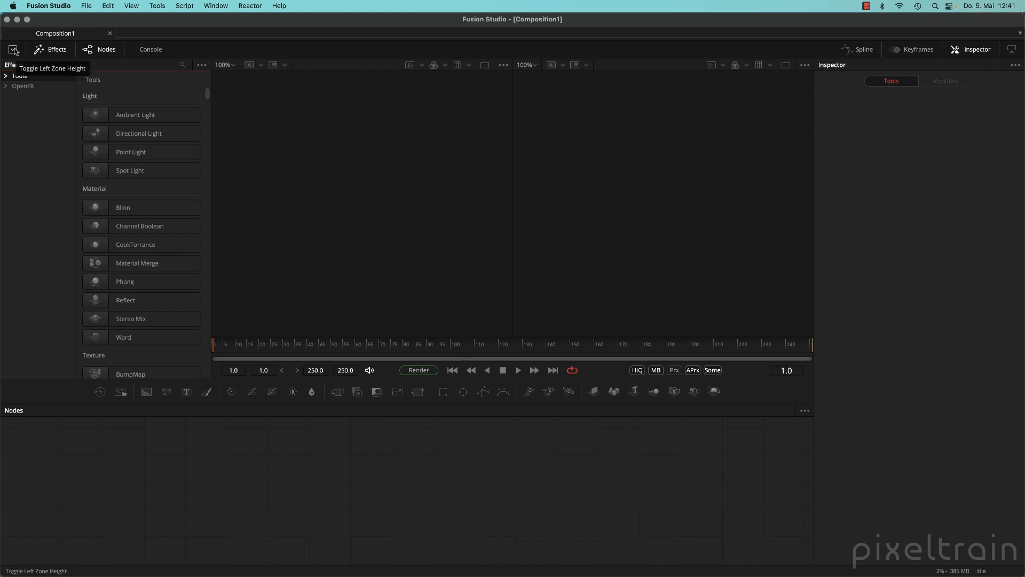
left_click(53, 51)
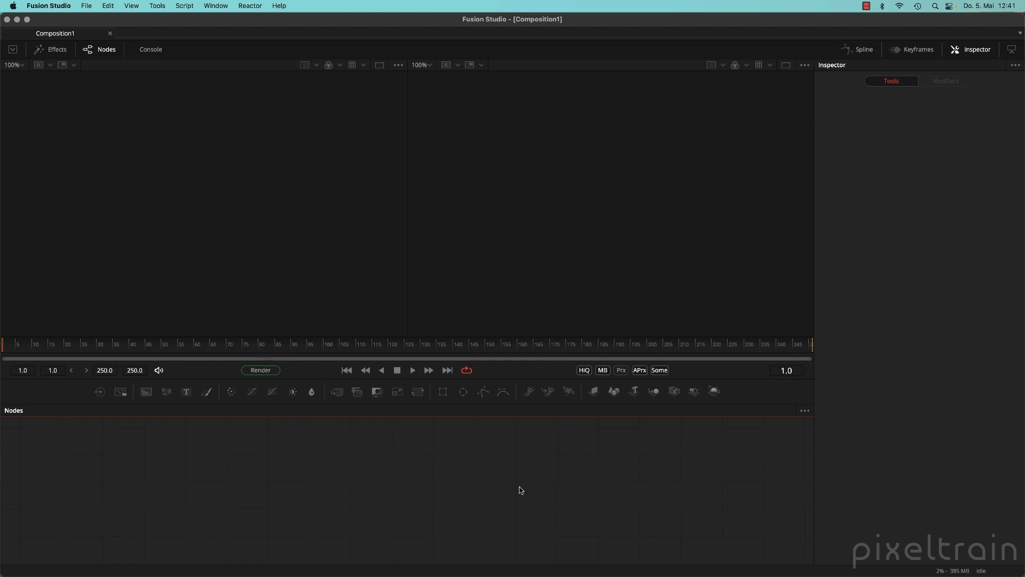
Step: Open the preferences, collapse the Composition1 settings and expand Global and Default Settings
left_click(55, 6)
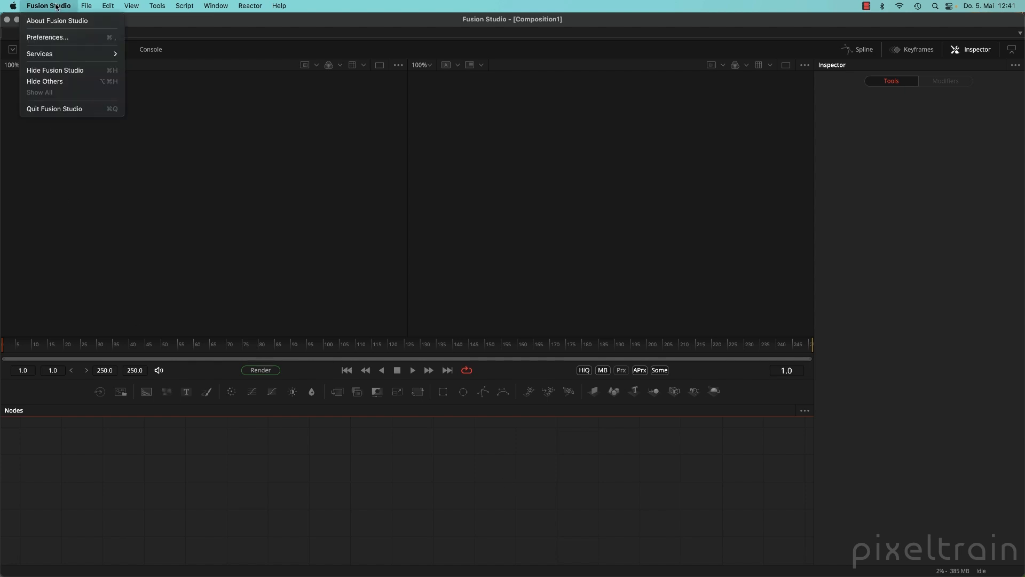
left_click(64, 41)
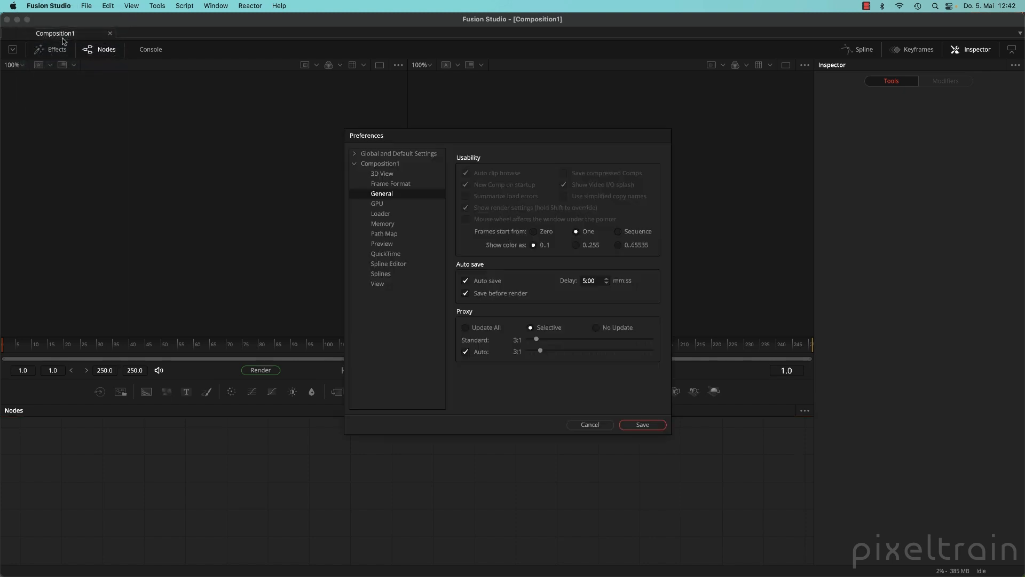
left_click_drag(402, 137, 337, 106)
left_click(285, 133)
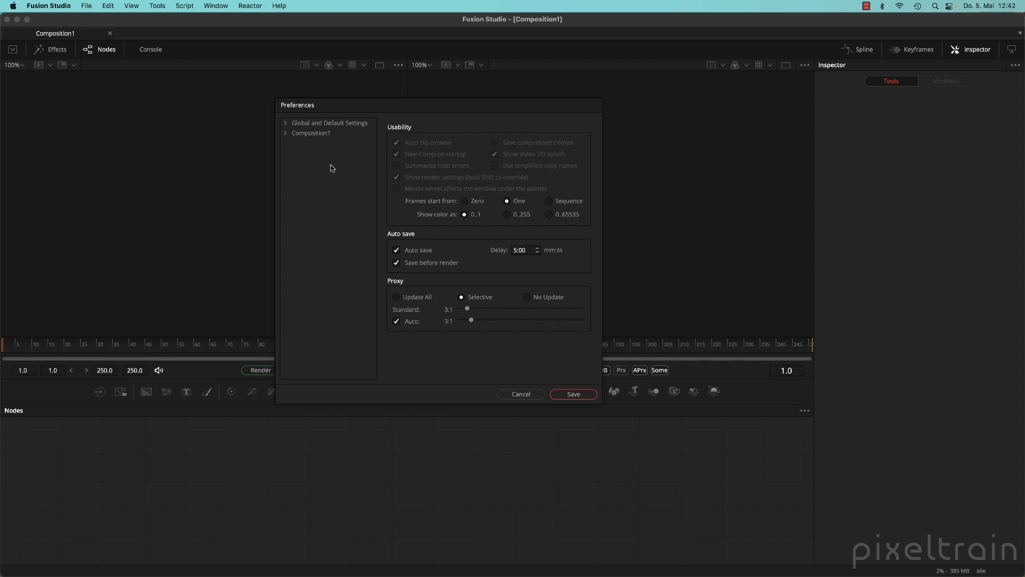
left_click(285, 134)
left_click(285, 134)
left_click(286, 124)
left_click(325, 125)
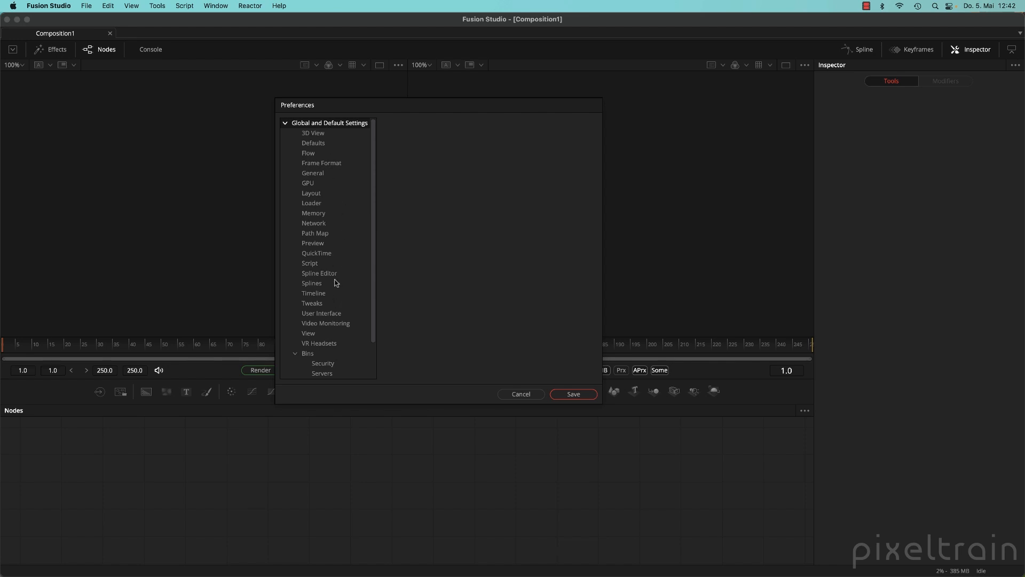
Step: Show the global Frame Format settings and examine the color depth choices for Preview render
left_click(348, 164)
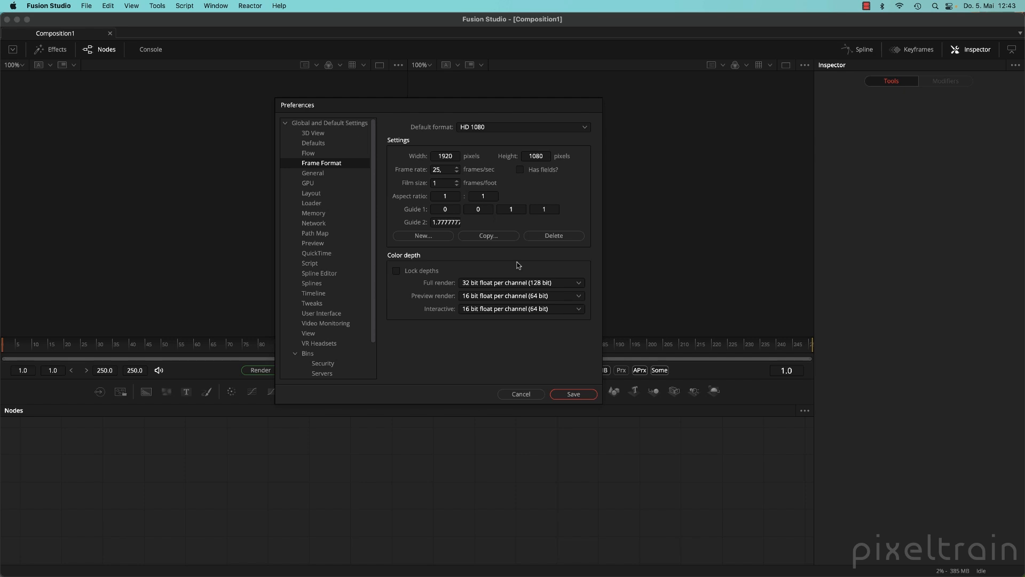
left_click(520, 296)
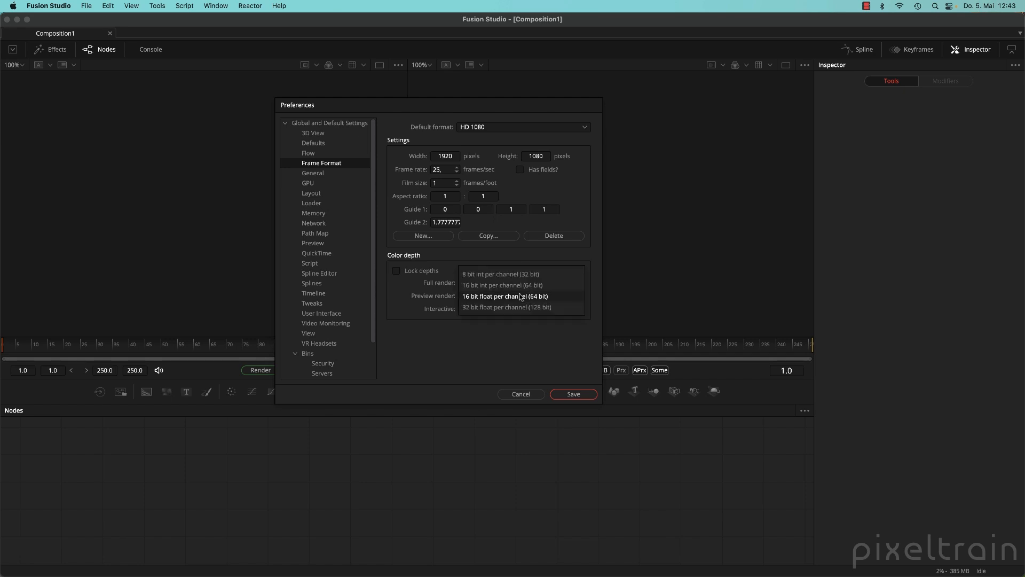
left_click(520, 295)
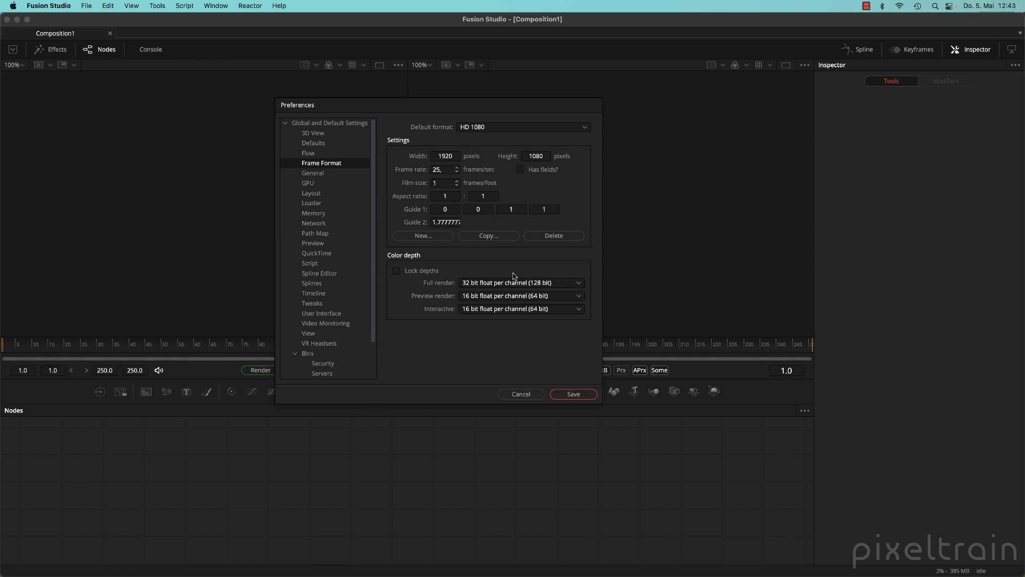
Step: Lock the color depths together and set them all to 16 bit float per channel (64 bit)
left_click(558, 272)
left_click(512, 296)
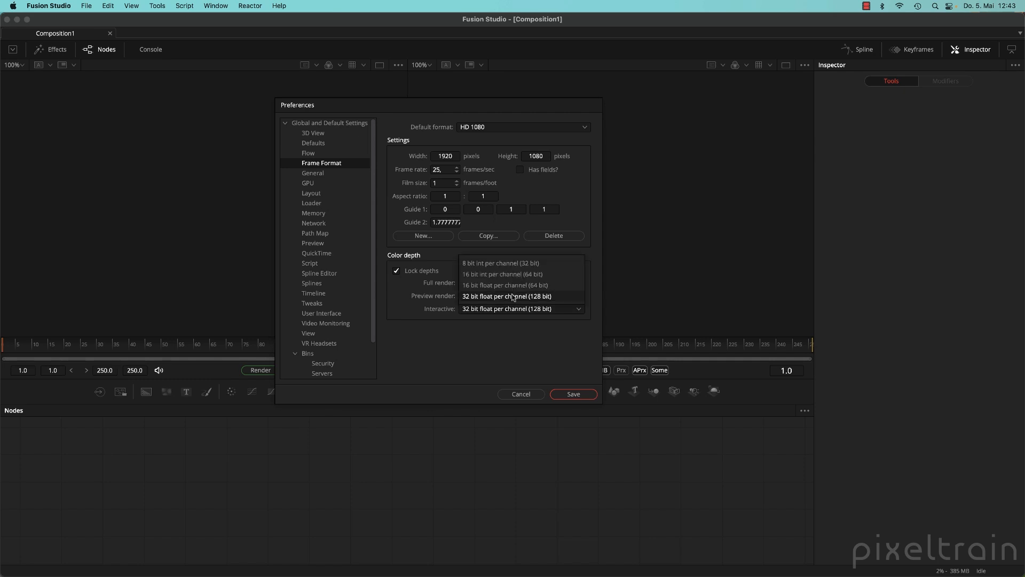
left_click(515, 285)
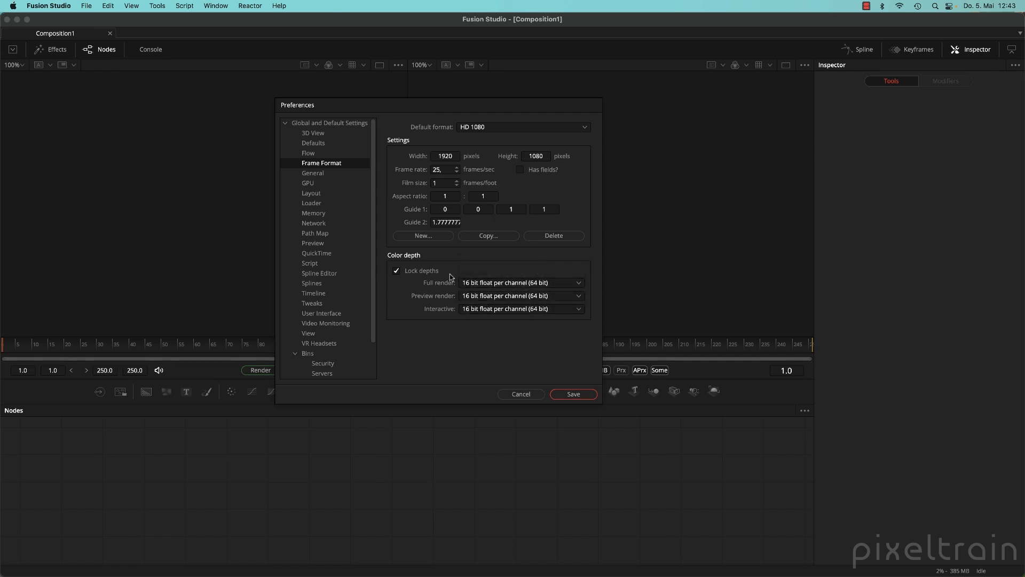
Step: Unlock the color depths and set Full render to 32 bit float per channel (128 bit)
left_click(396, 270)
left_click(514, 283)
left_click(545, 295)
Step: Show the Frame Format settings of Composition1 and save the preferences
left_click(286, 124)
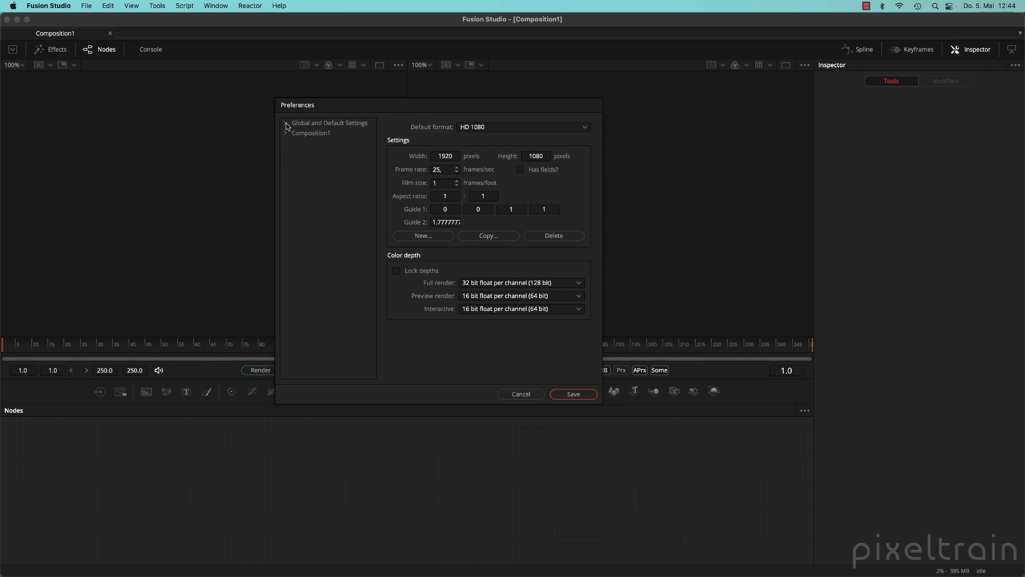
left_click(312, 133)
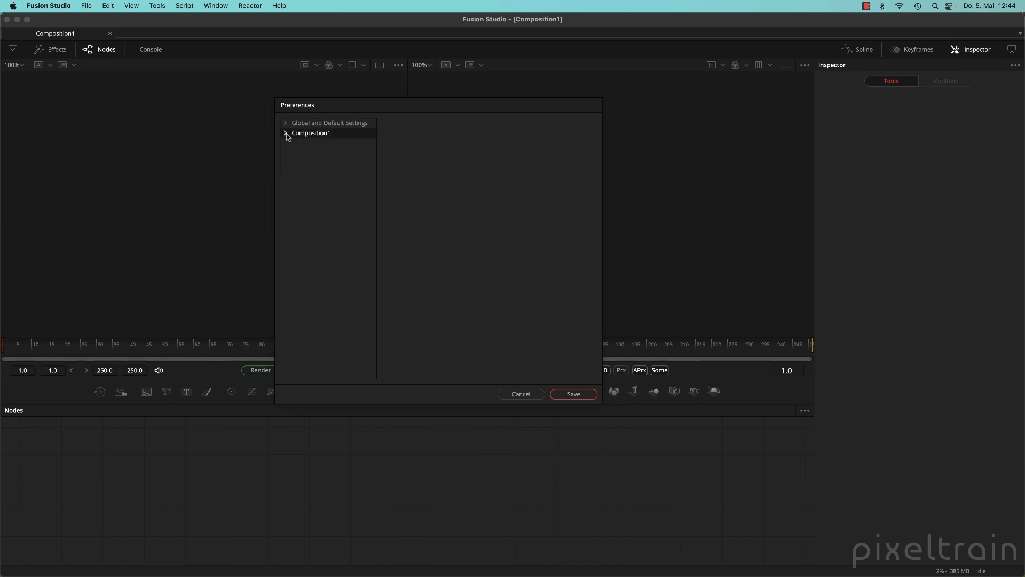
left_click(286, 134)
left_click(310, 154)
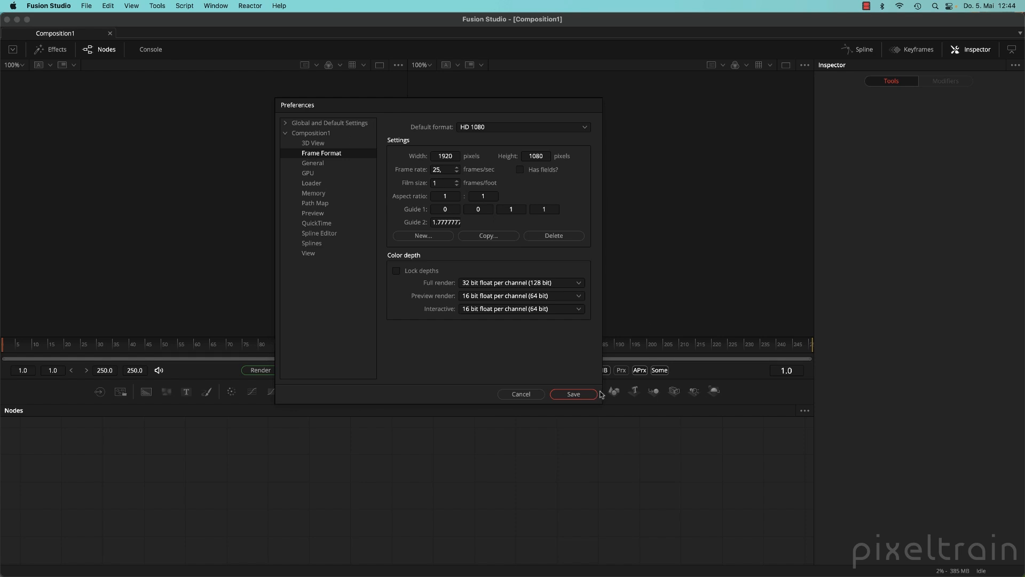
left_click(573, 394)
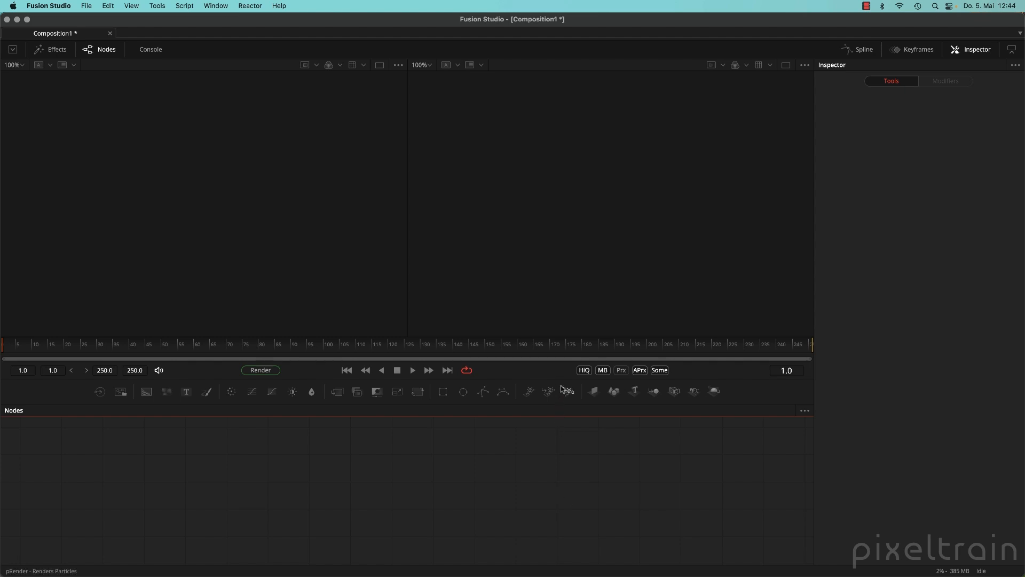
Step: Open the Effects library, expand its tool categories and select the Loader in the I/O category
mouse_move(569, 379)
left_mouse_down()
mouse_move(569, 363)
mouse_move(570, 379)
left_mouse_up()
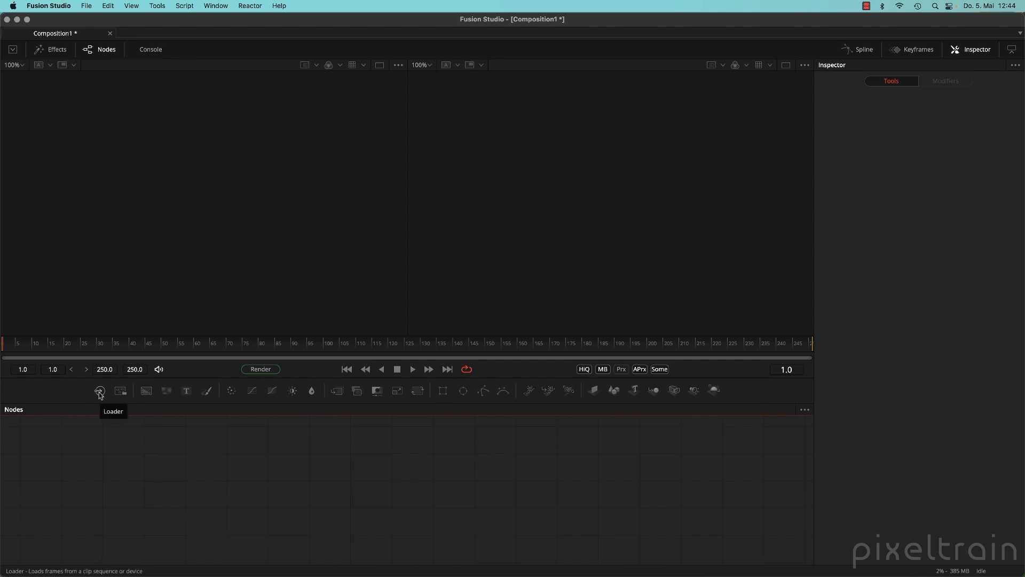
left_click(53, 50)
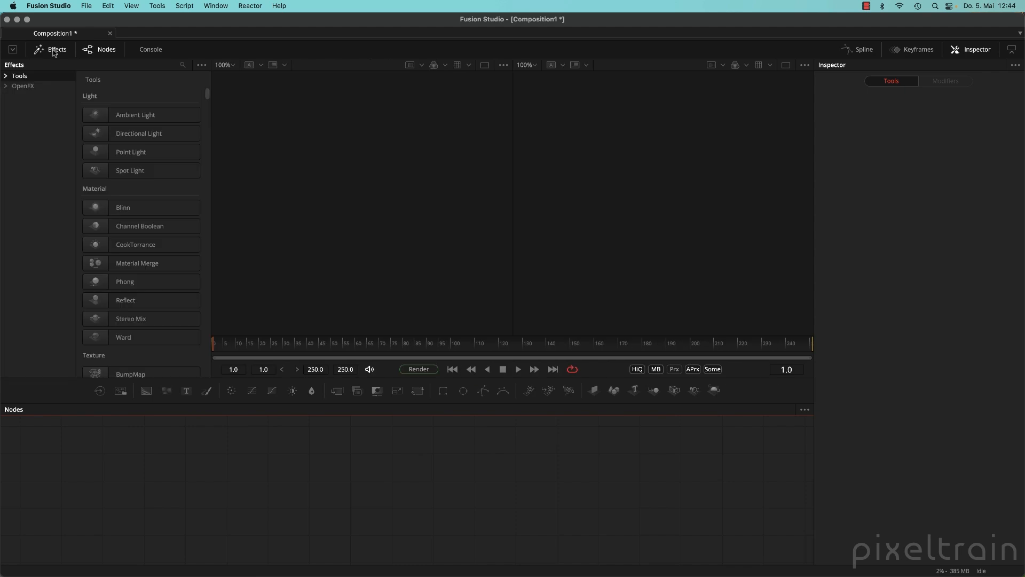
left_click(14, 78)
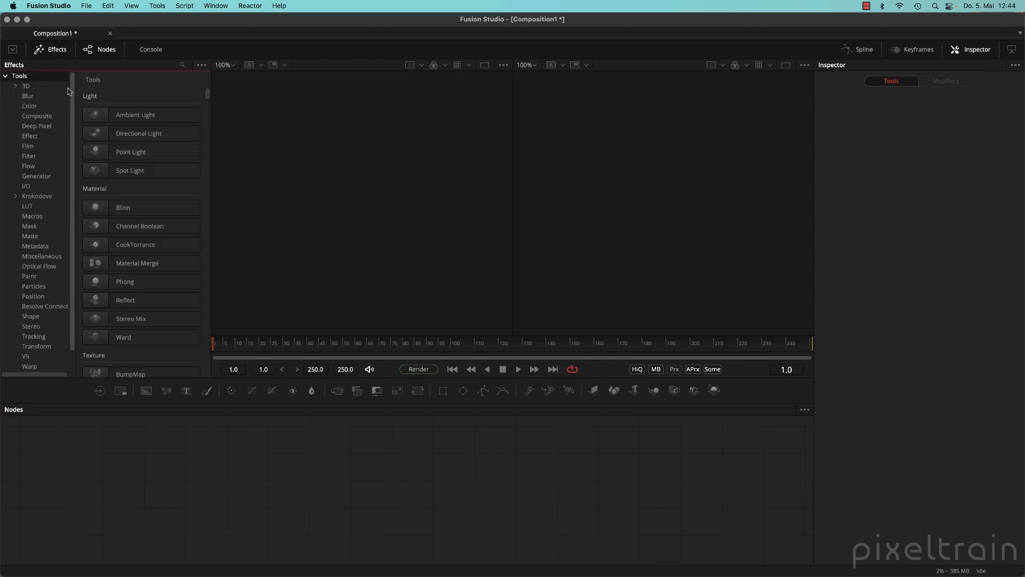
left_click_drag(72, 90, 83, 69)
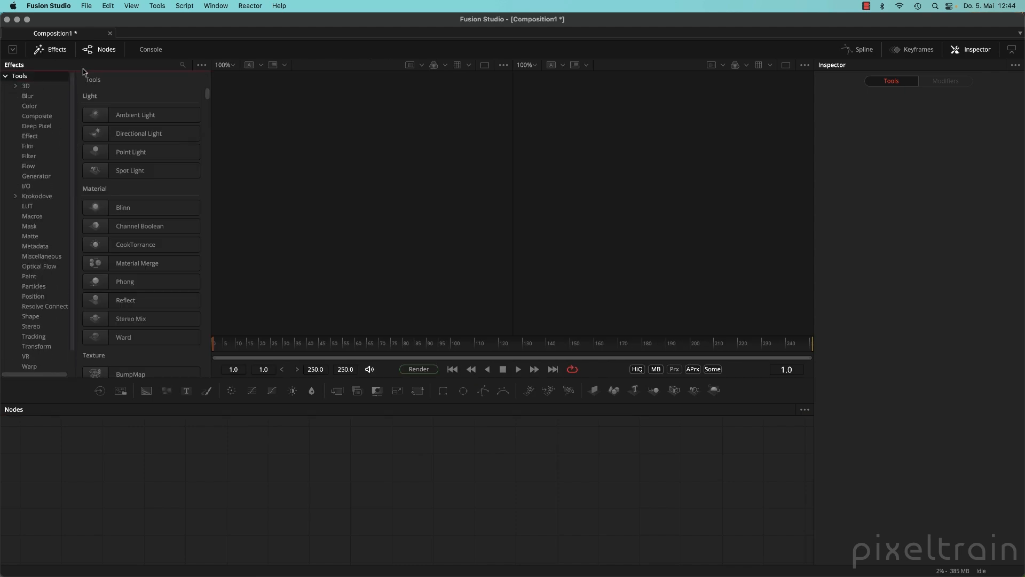
left_click(34, 188)
mouse_move(101, 119)
left_mouse_down()
mouse_move(309, 477)
mouse_move(213, 478)
mouse_move(168, 152)
mouse_move(104, 117)
left_mouse_up()
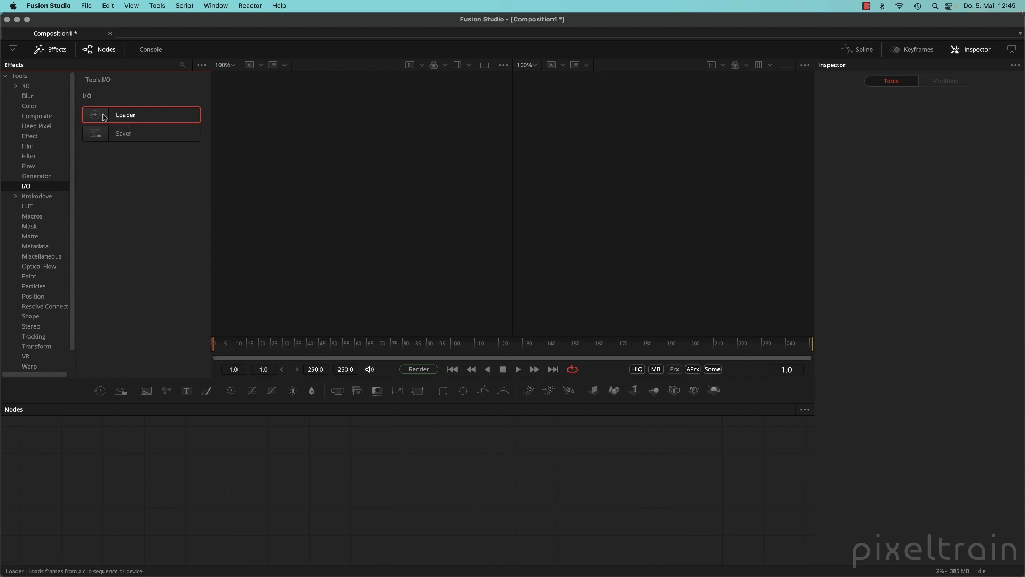
left_click(336, 468)
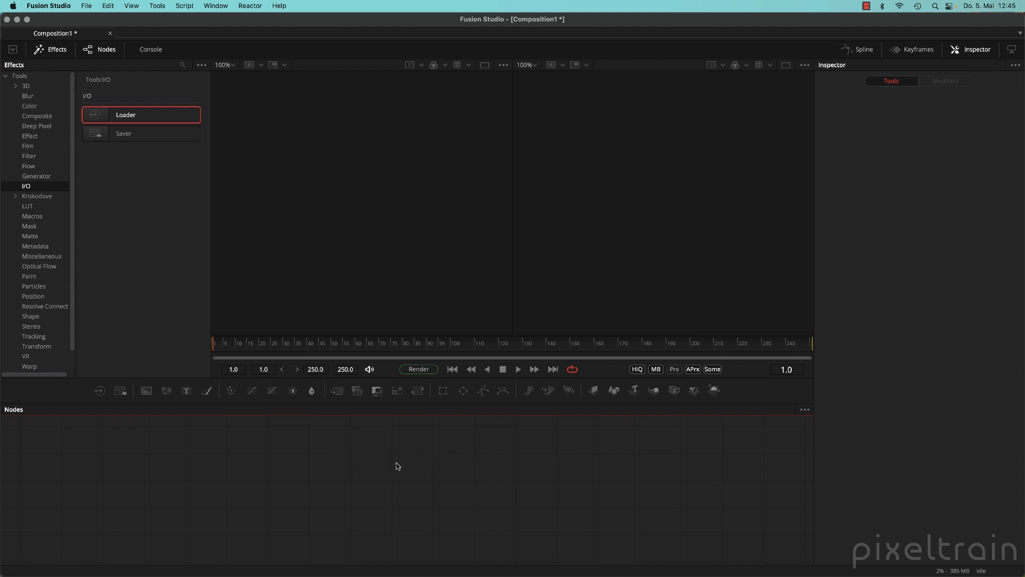
key("shift+space")
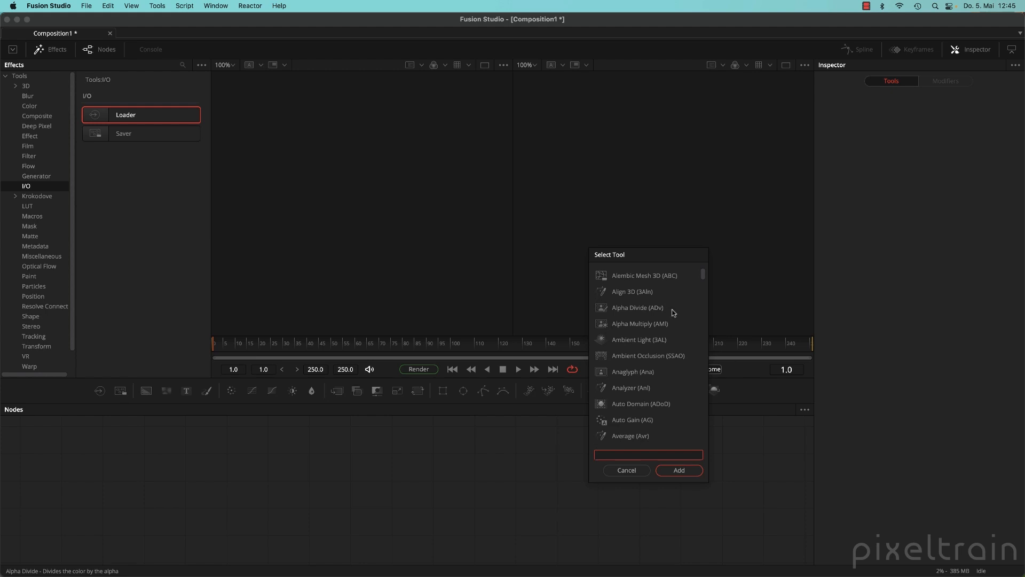
type("load")
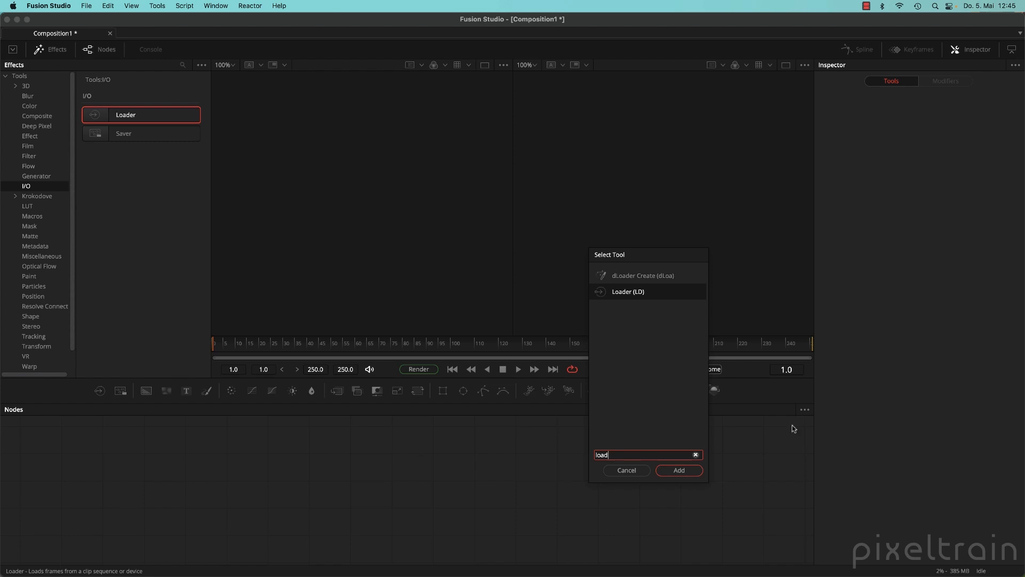
left_click(627, 471)
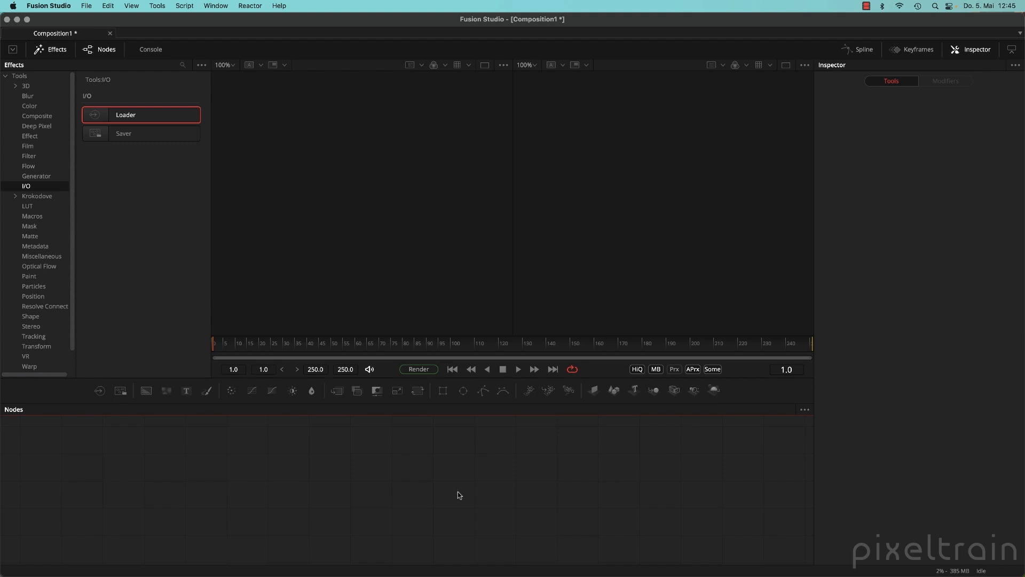
Step: Hide the Effects library, add a Loader node and select Snow-Bridge.MOV for it from the Desktop's Daten Resolve/video folder
left_click(55, 53)
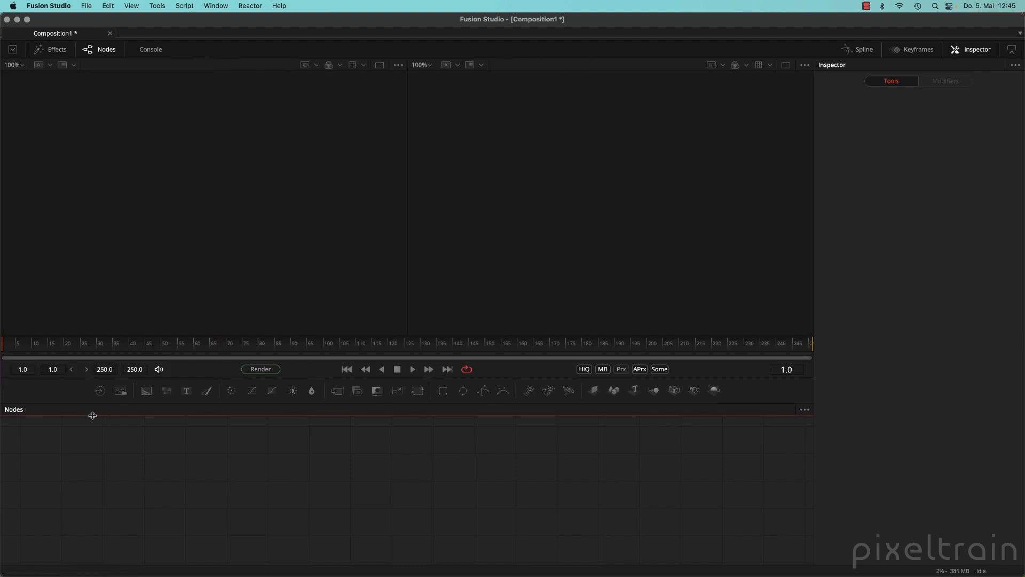
left_click(100, 392)
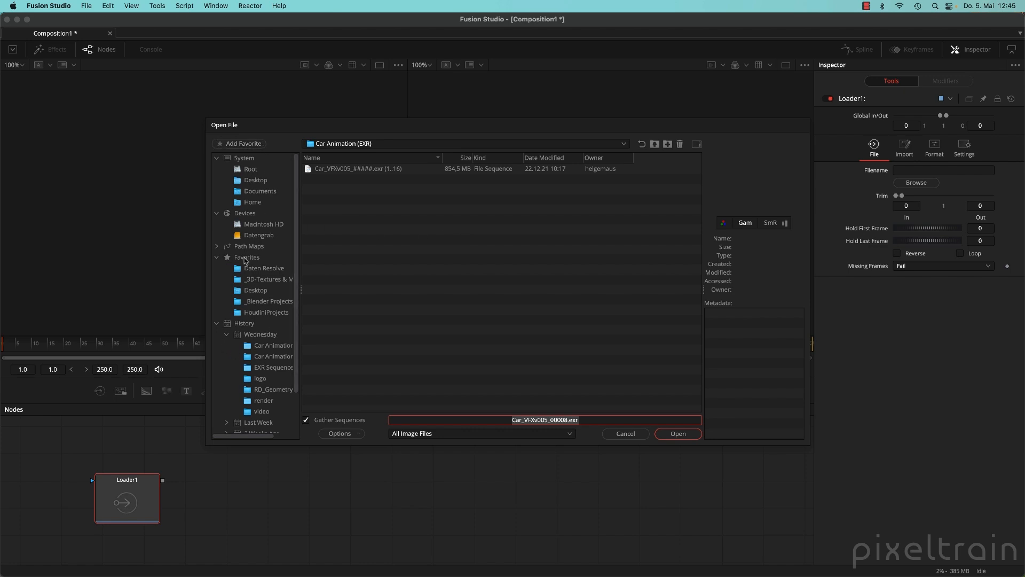
left_click(239, 183)
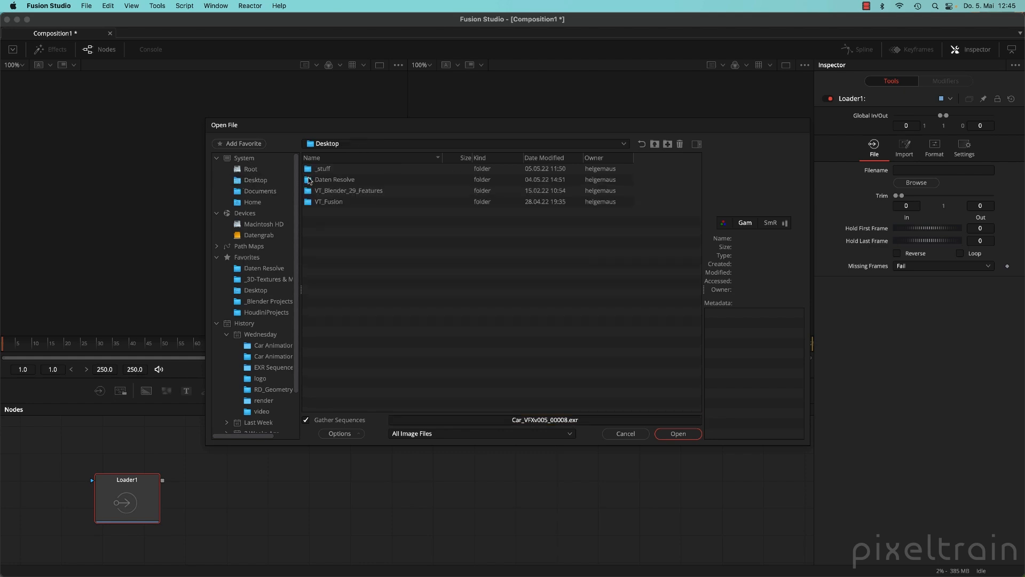
left_click(308, 180)
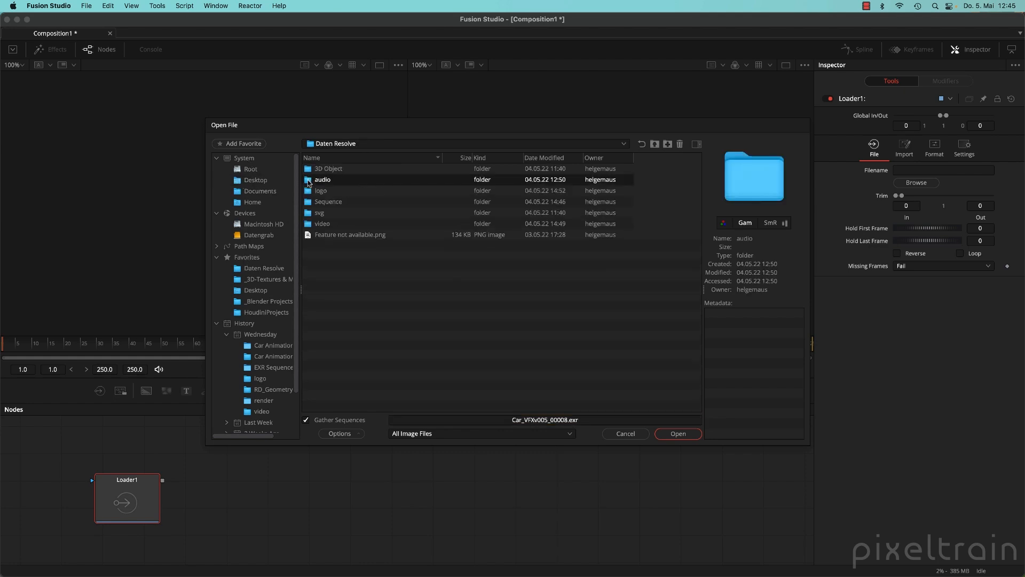
left_click(311, 226)
double_click(311, 226)
left_click(345, 170)
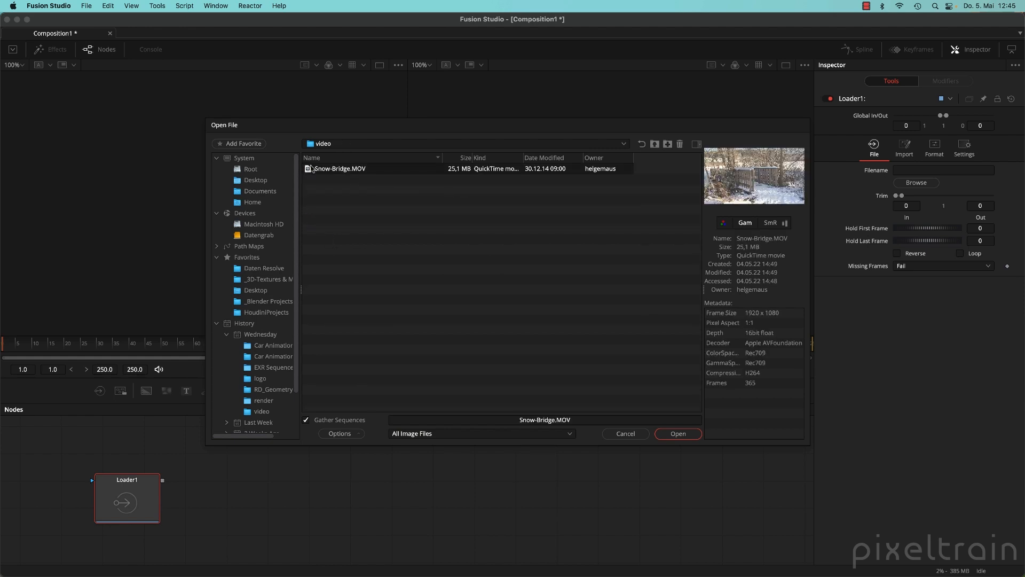
Step: Toggle the file preview pane, turn off the preview's 2.2 gamma and scrub through Snow-Bridge.MOV
left_click(695, 145)
left_click(696, 146)
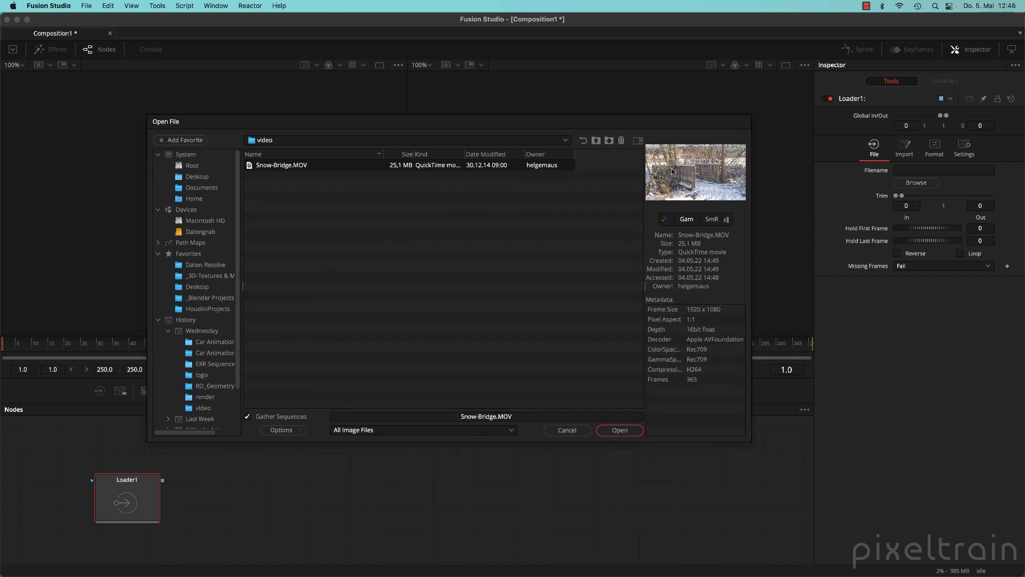
left_click(693, 221)
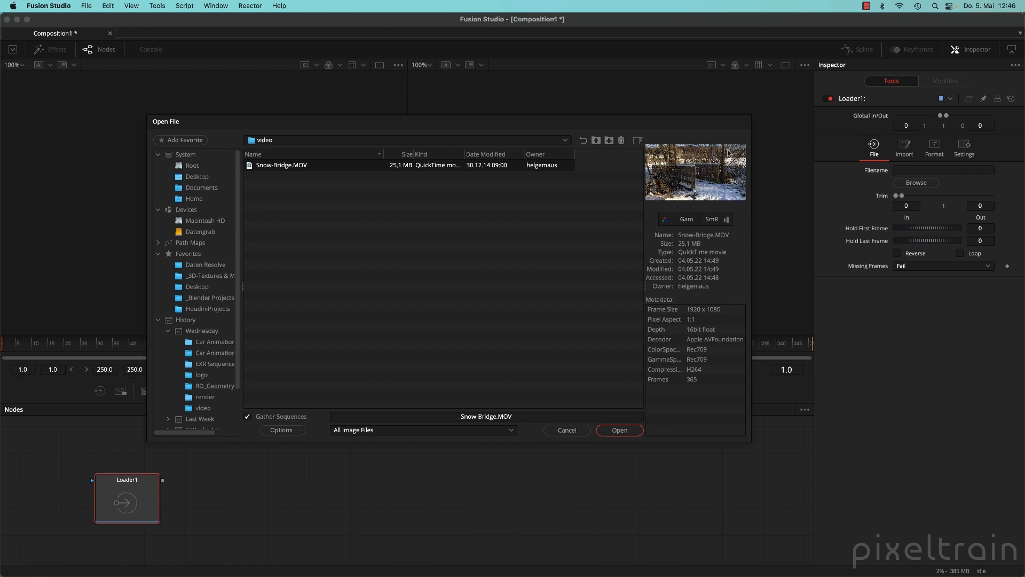
mouse_move(667, 174)
left_mouse_down()
mouse_move(712, 173)
mouse_move(654, 177)
left_mouse_up()
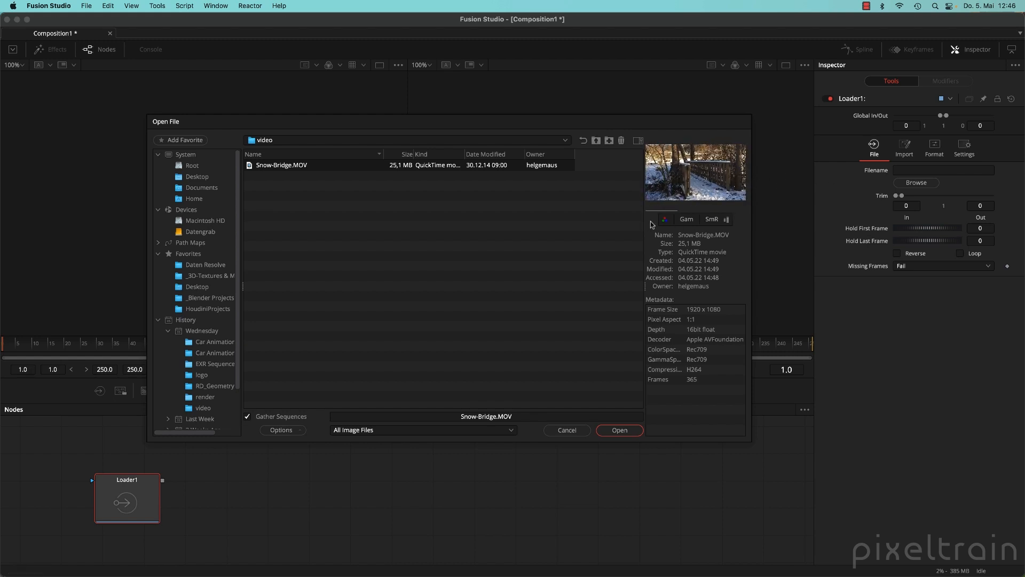
Step: Compare the color and alpha display of the Snow-Bridge.MOV preview
left_click(668, 222)
left_click(668, 222)
left_click(669, 222)
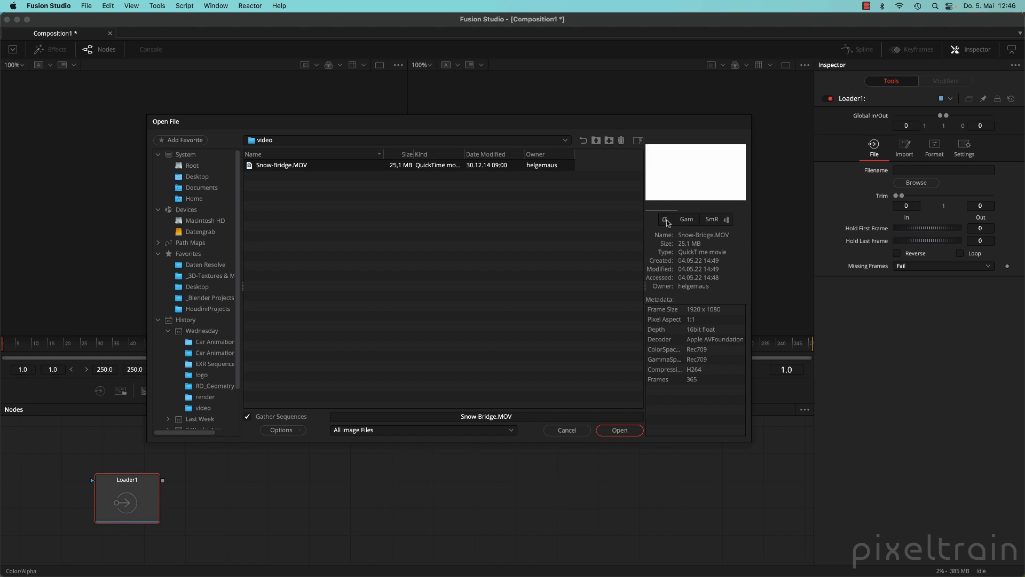
left_click(669, 223)
Step: Compare the Snow-Bridge.MOV preview with and without the 2.2 gamma applied
left_click(688, 223)
left_click(689, 223)
left_click(689, 224)
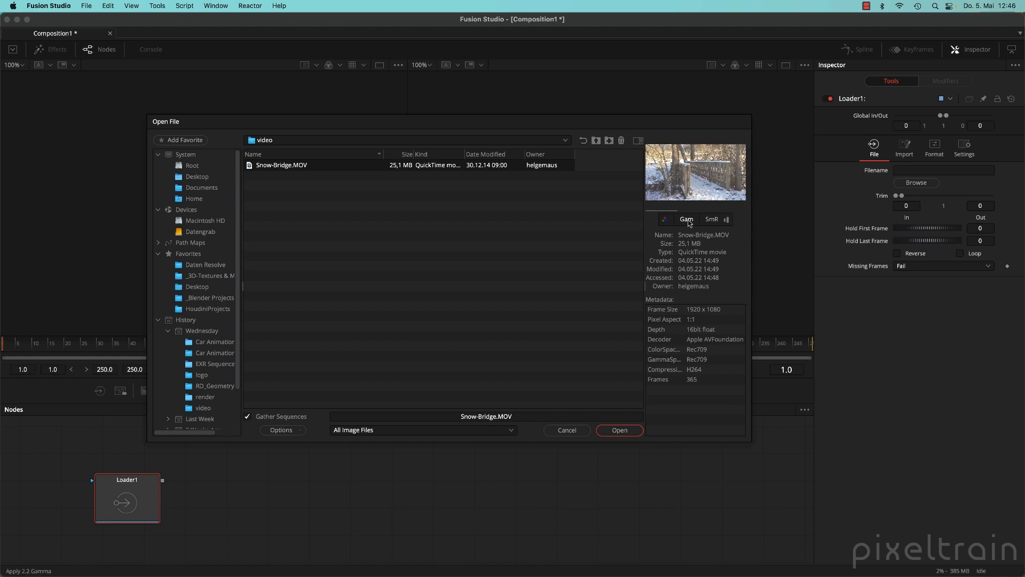
left_click(690, 223)
left_click(690, 223)
left_click(690, 224)
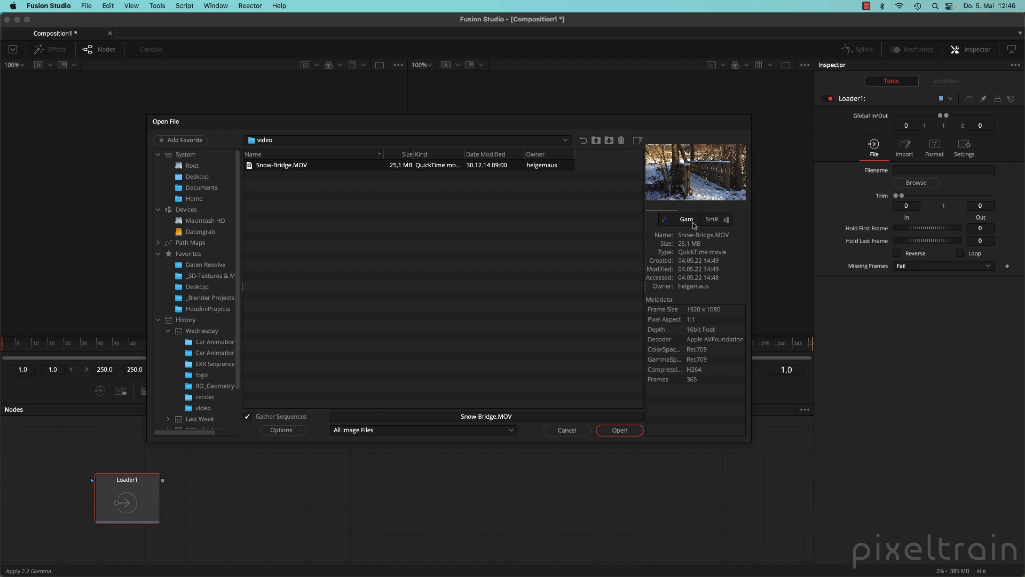
left_click(694, 224)
left_click(694, 225)
Step: Compare the normalised and regular image display of the Snow-Bridge.MOV preview
left_click(728, 221)
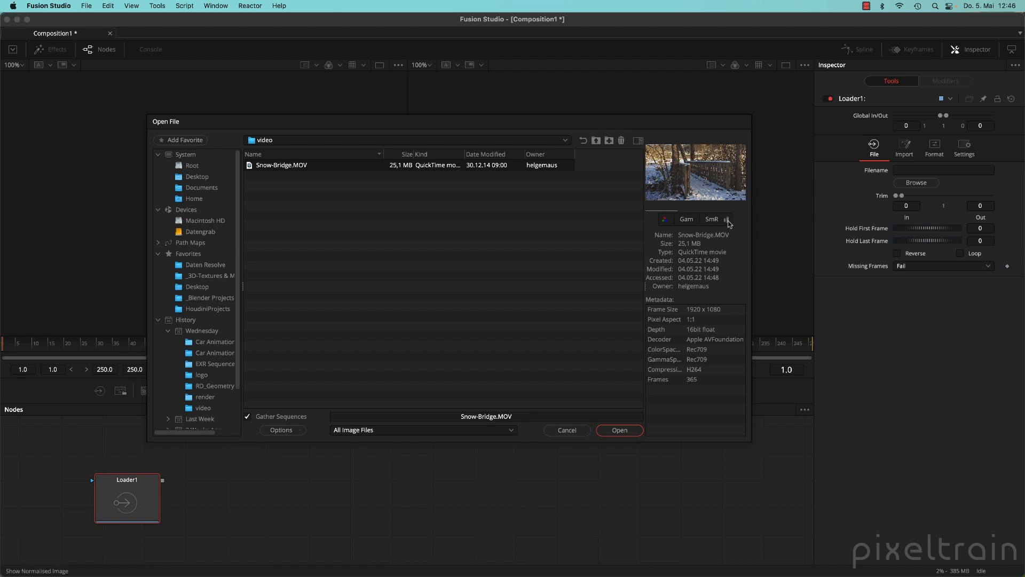
left_click(728, 221)
left_click(728, 221)
left_click(728, 221)
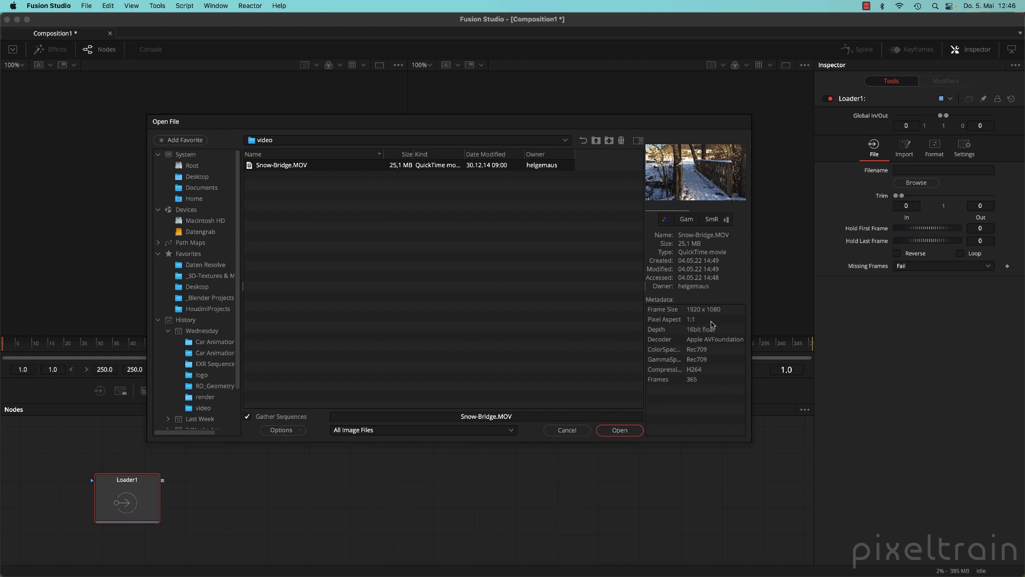
Step: Load Snow-Bridge.MOV into the Loader and move its node away from the left edge of the node graph
left_click(615, 431)
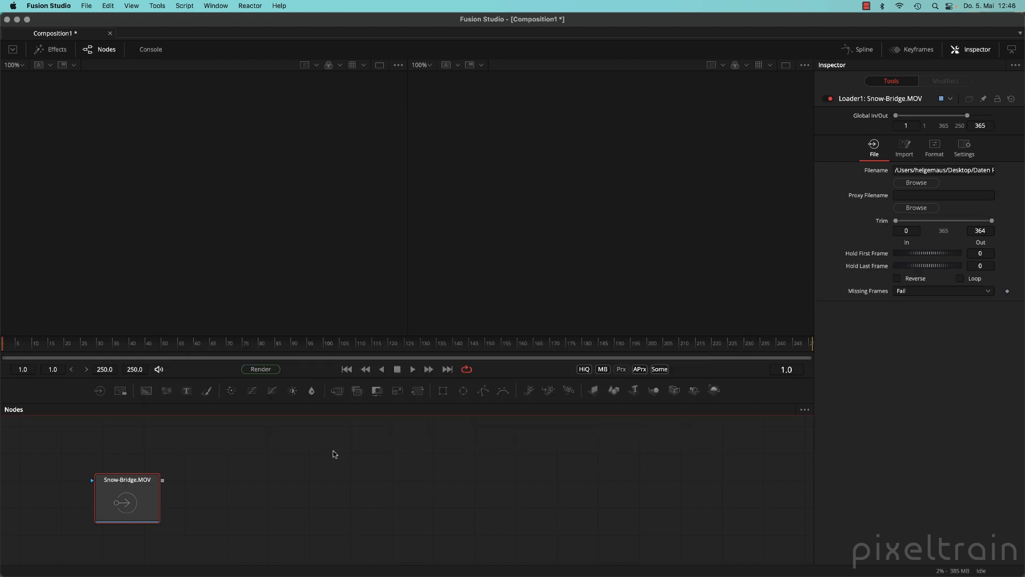
left_click_drag(104, 506, 145, 495)
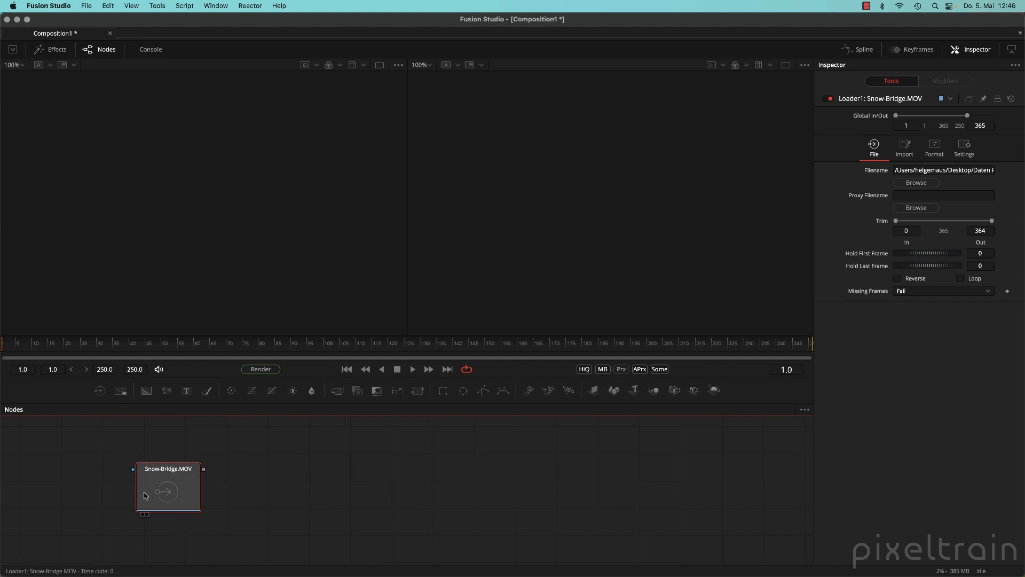
left_click(249, 504)
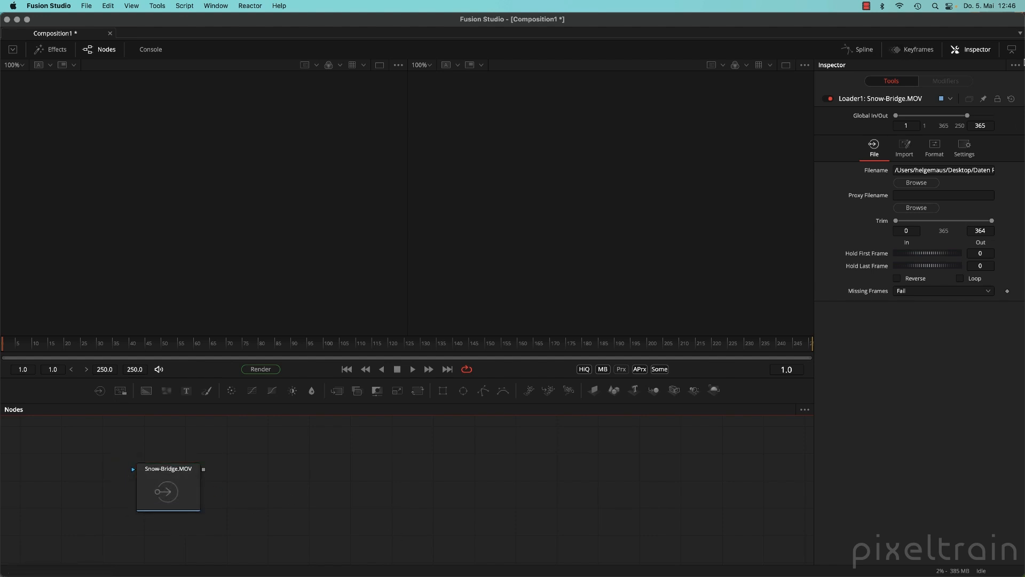
left_click(195, 497)
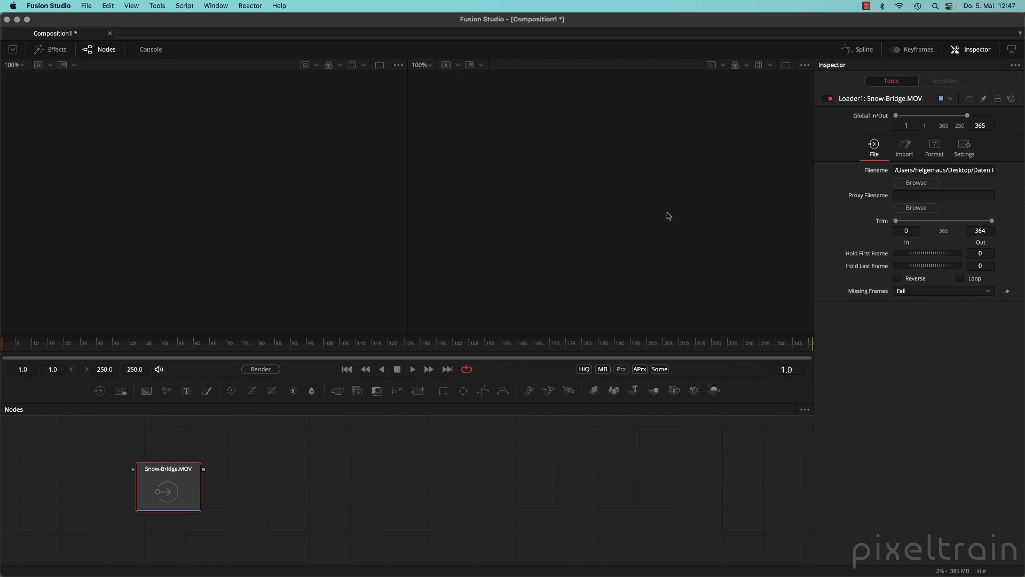
left_click_drag(165, 494, 280, 470)
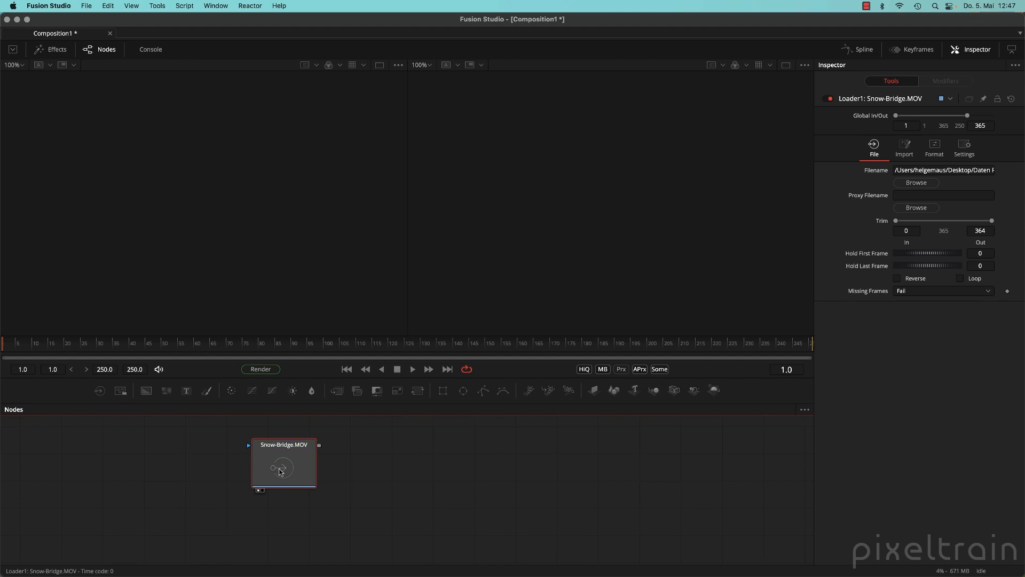
Step: Toggle the Snow-Bridge.MOV node on and off in the first viewer, leaving it displayed
key("1")
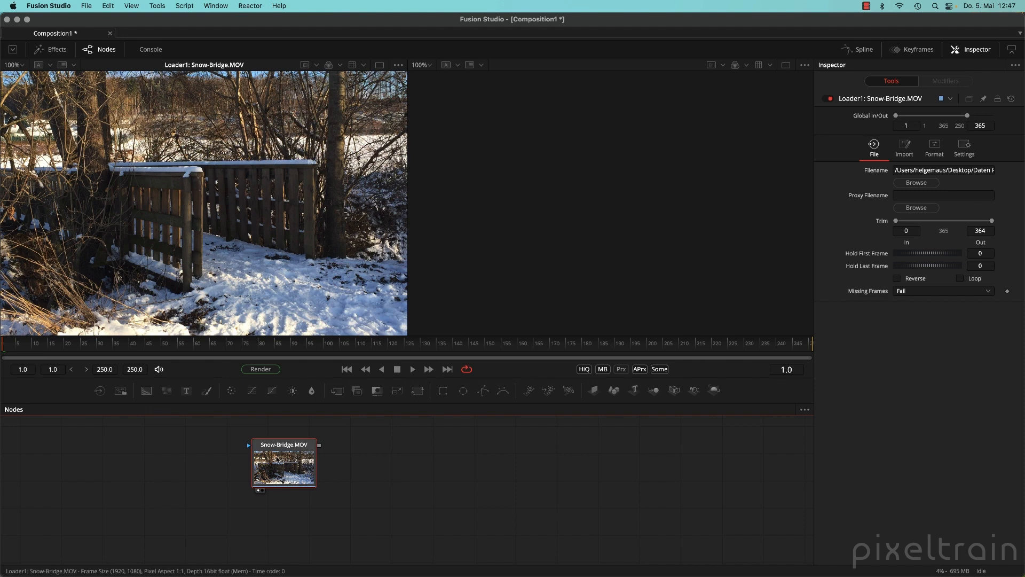
key("1")
key("1")
key("1")
key("1")
key("1")
key("1")
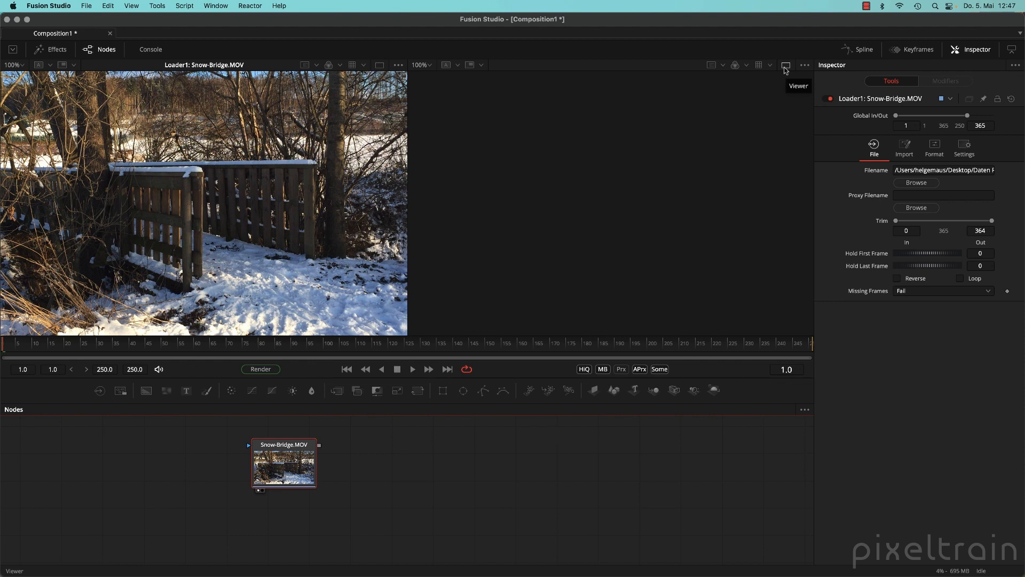
Step: Switch the Snow-Bridge.MOV node between the two viewers with its view indicators, then clear it from both
left_click(263, 490)
left_click(259, 491)
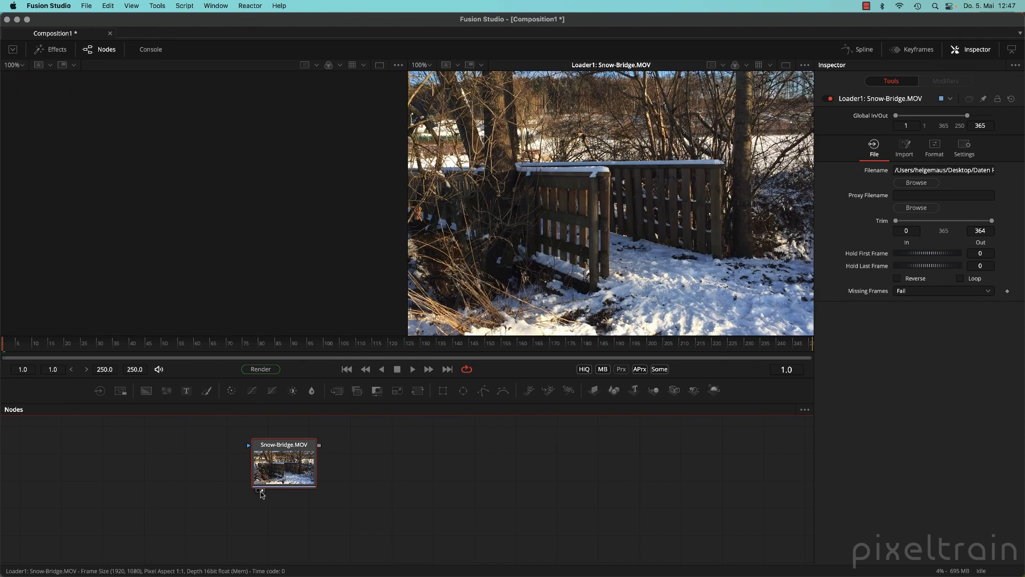
left_click(263, 490)
left_click(258, 490)
left_click(258, 490)
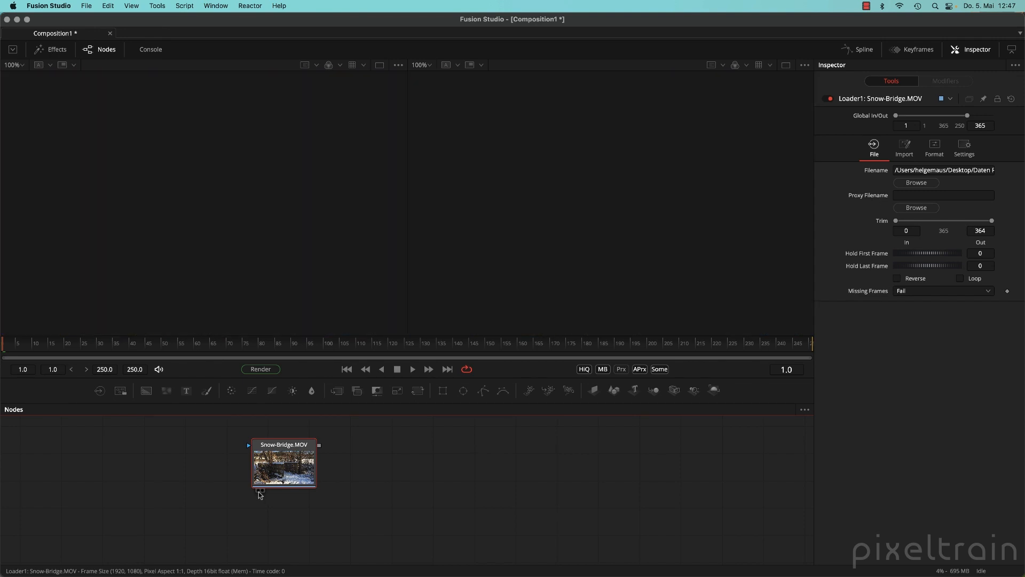
Step: Show the Snow-Bridge.MOV node in the second viewer and switch to a single-viewer layout at 100% zoom
mouse_move(278, 460)
left_mouse_down()
mouse_move(323, 466)
mouse_move(283, 470)
left_mouse_up()
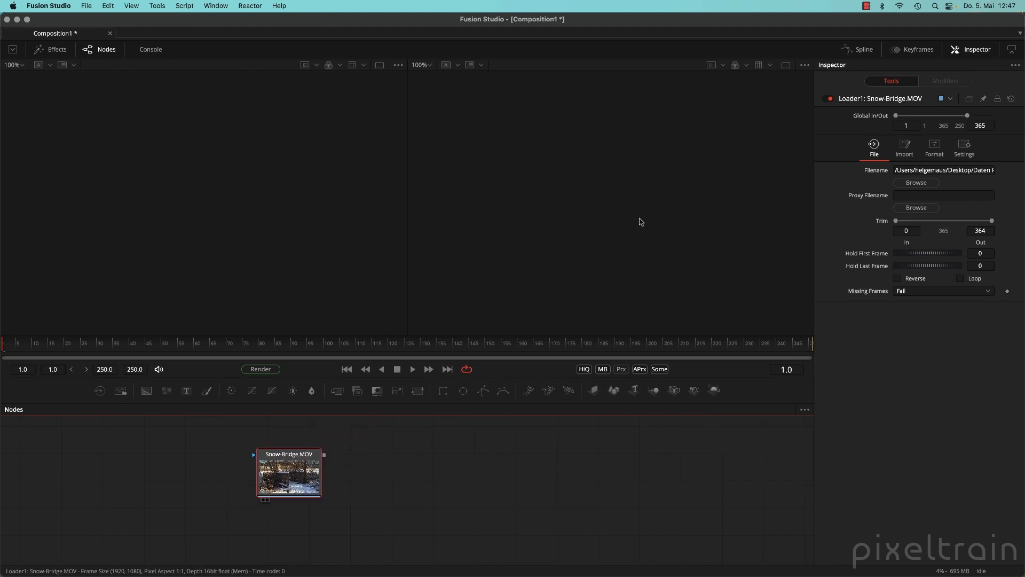
key("2")
scroll(640, 221, "down", 1)
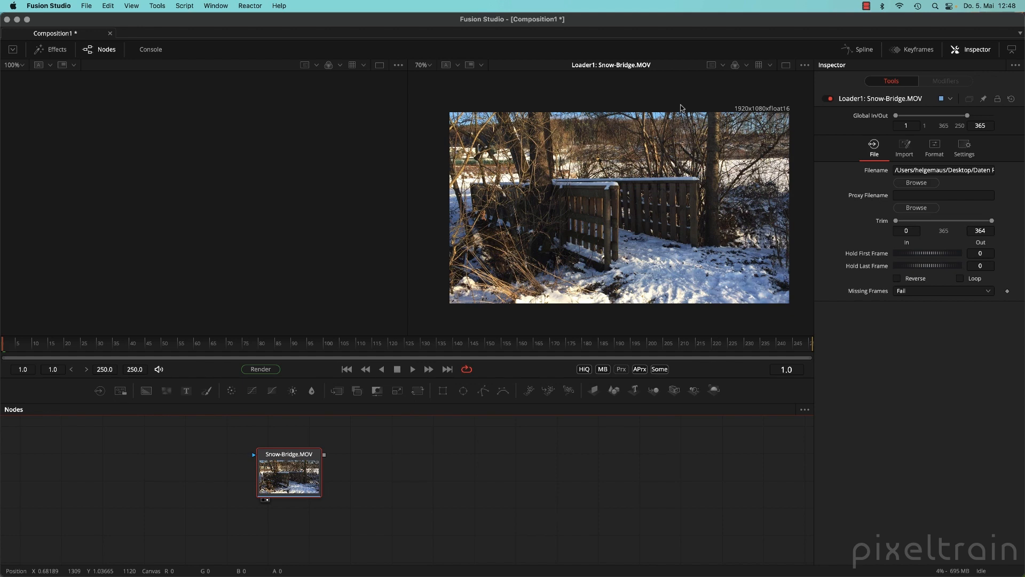
left_click_drag(657, 169, 630, 166)
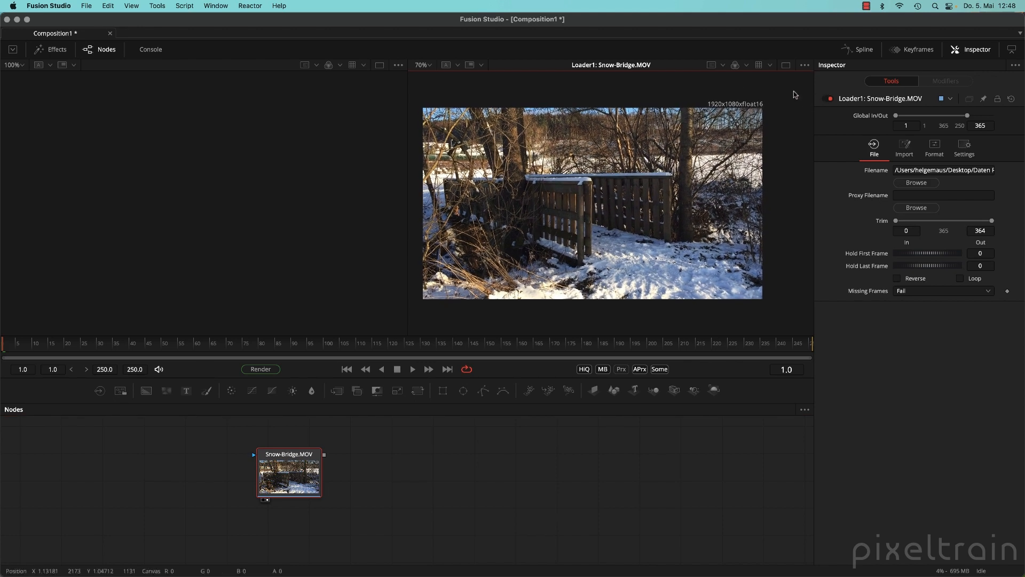
left_click(785, 65)
scroll(409, 183, "up", 2)
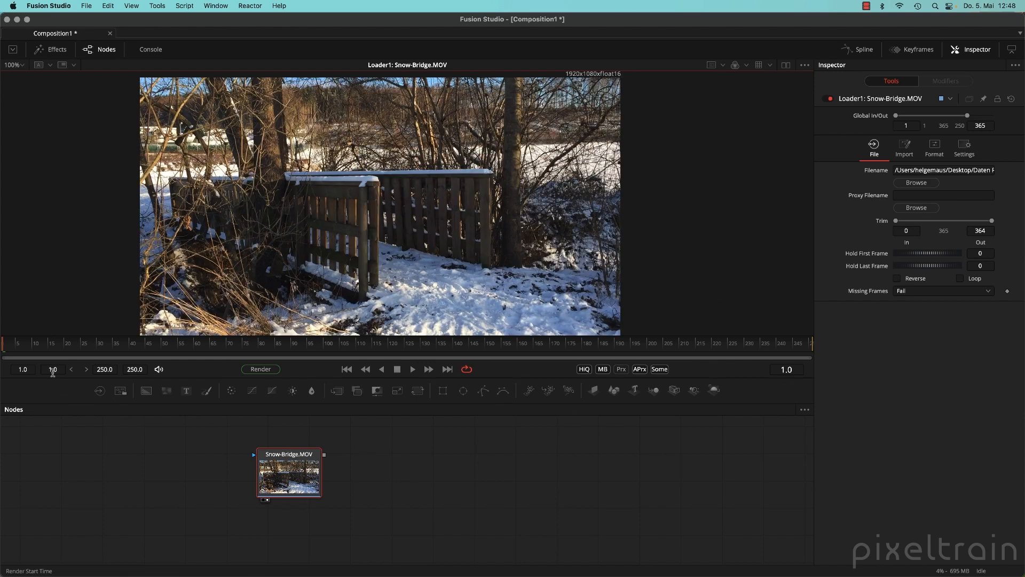
Step: Set the composition's global end time to frame 364
mouse_move(129, 371)
left_mouse_down()
mouse_move(146, 375)
mouse_move(134, 375)
left_mouse_up()
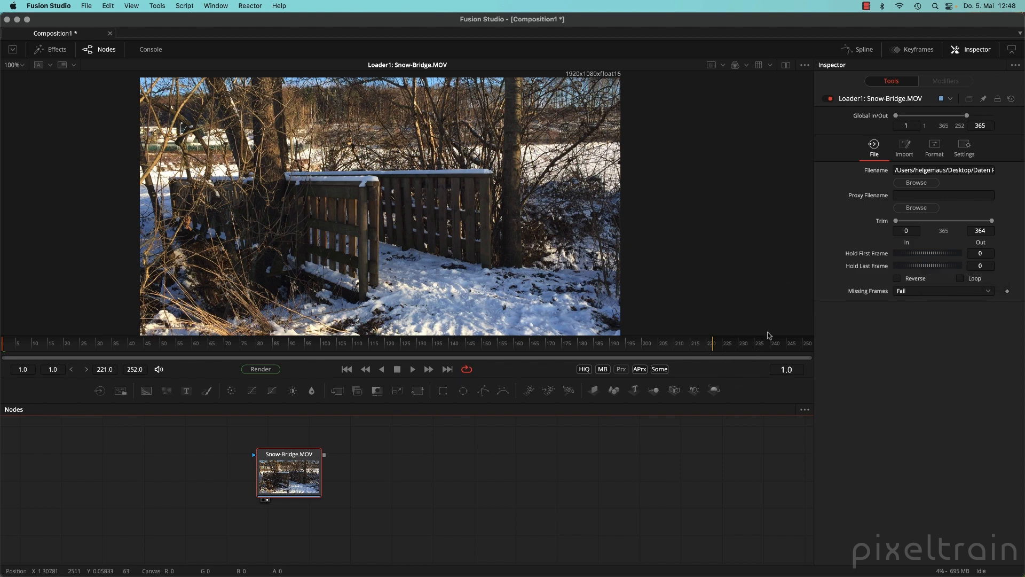
left_click(143, 369)
type("364")
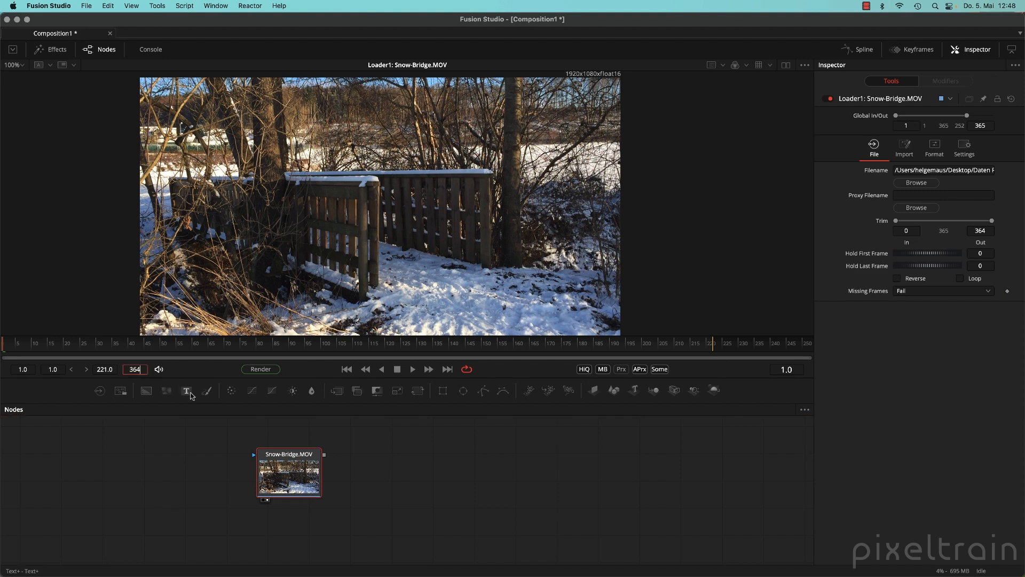
key("Return")
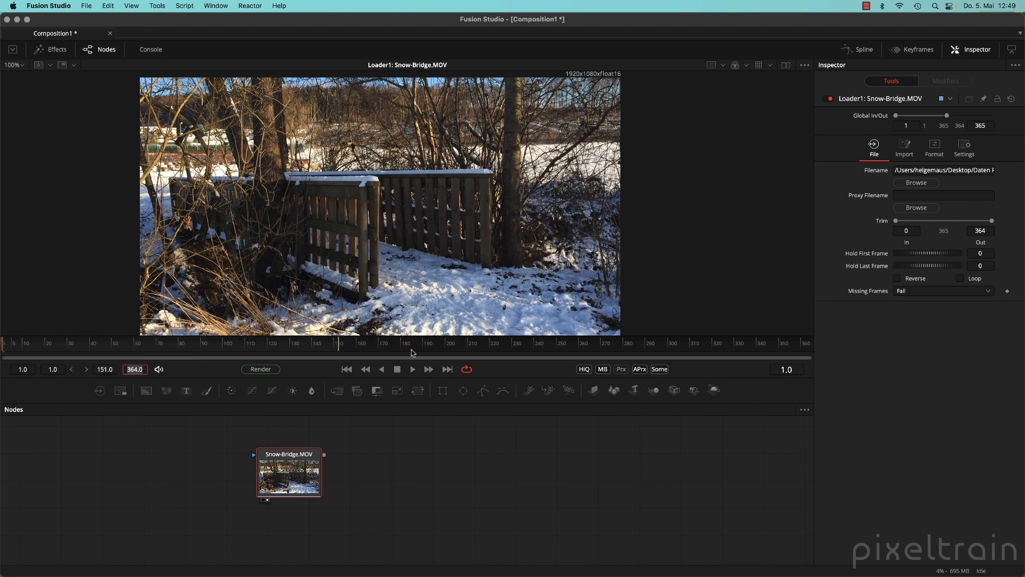
Step: Set the render range to run from frame 1 to frame 364
left_click_drag(412, 353, 293, 349)
left_click(58, 369)
left_click(111, 369)
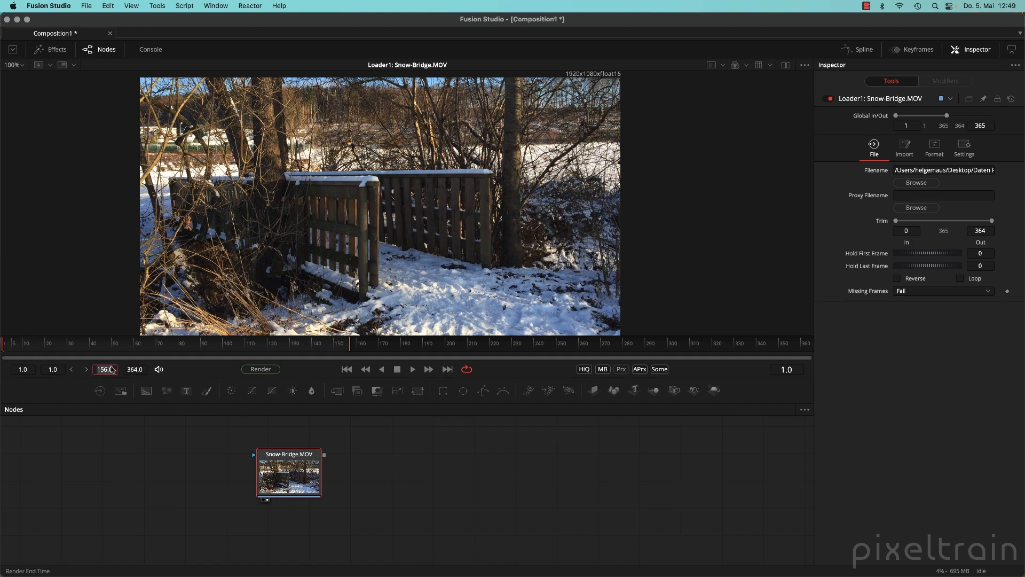
type("p")
left_click(110, 418)
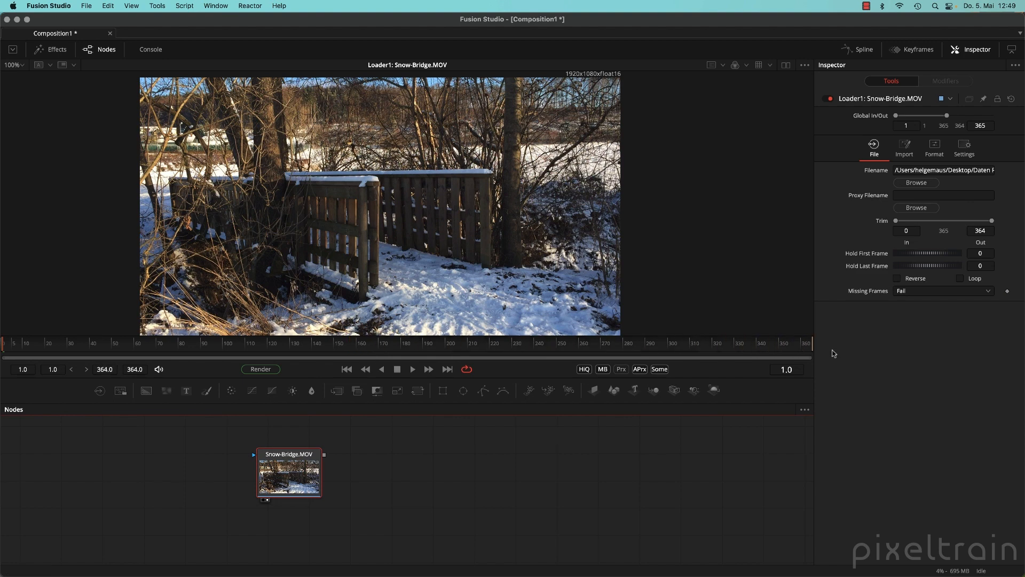
Step: Play the Snow-Bridge.MOV clip, zoom the viewer out to 70% and recentre the image, and stop playback
left_click(412, 369)
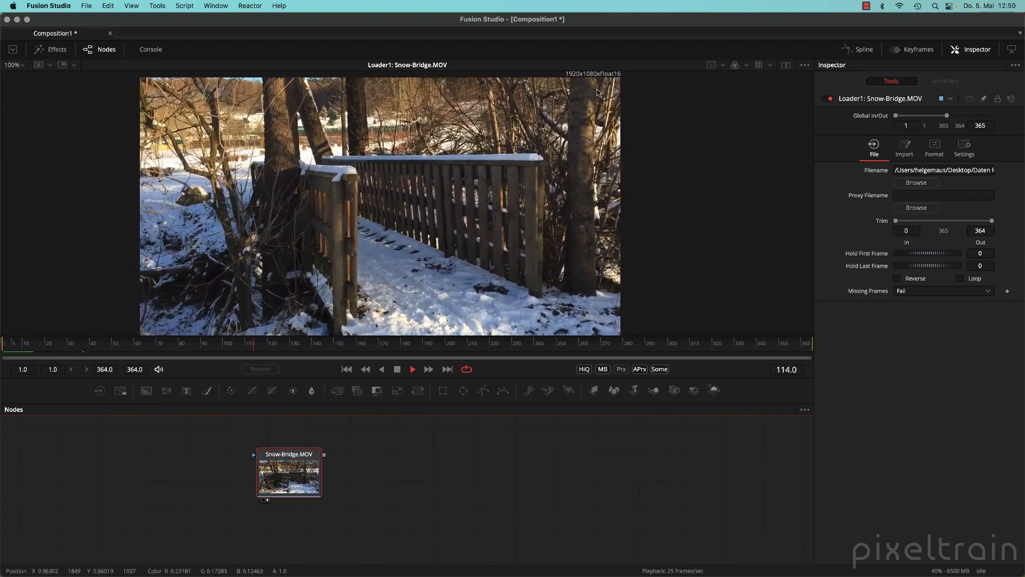
scroll(597, 94, "down", 3)
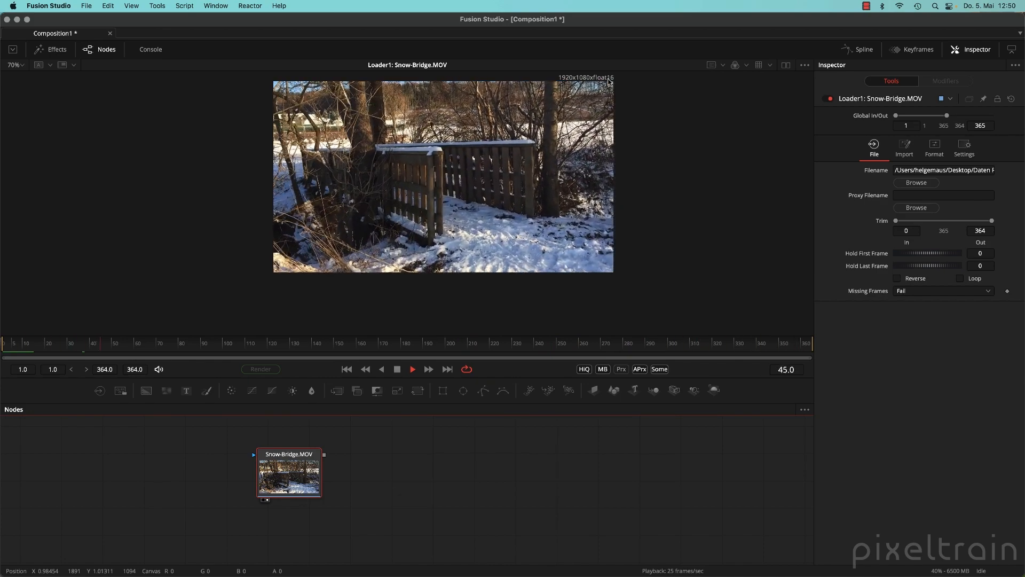
left_click_drag(466, 203, 432, 235)
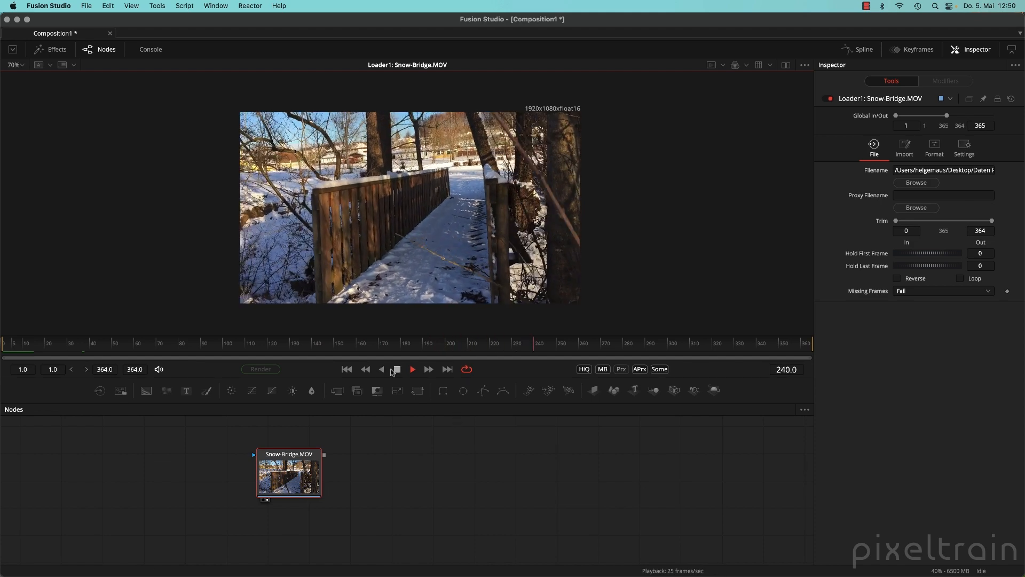
left_click(395, 370)
Step: Move the Snow-Bridge.MOV node aside and load Fusion Logo.png from the logo folder through a second Loader node
left_click_drag(303, 485, 177, 514)
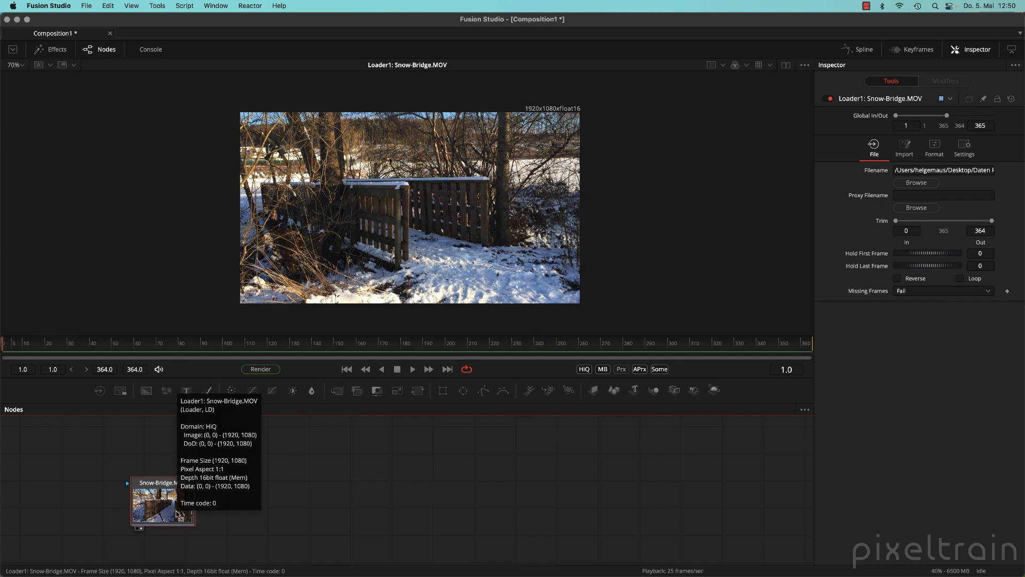
left_click(297, 492)
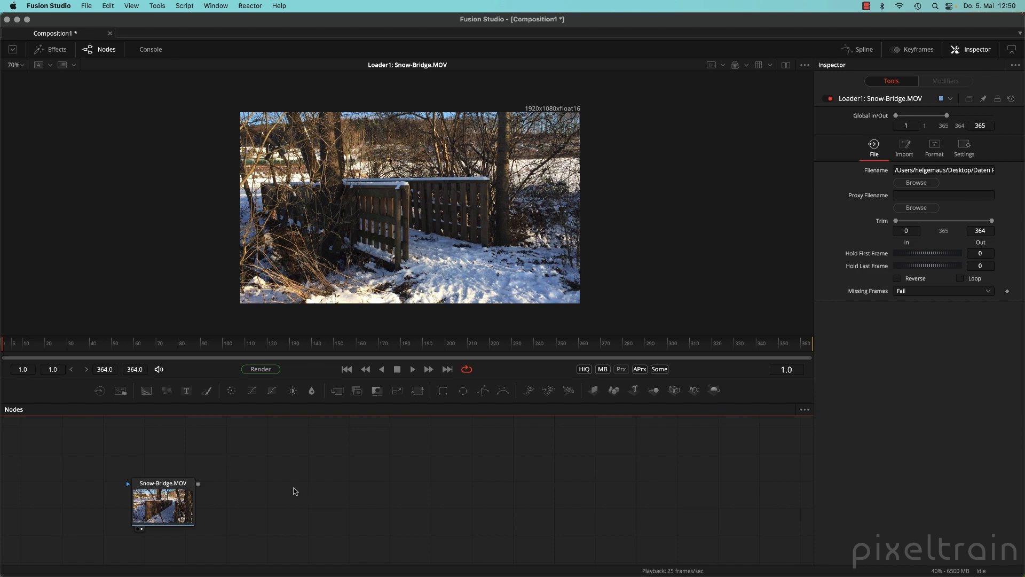
left_click(100, 392)
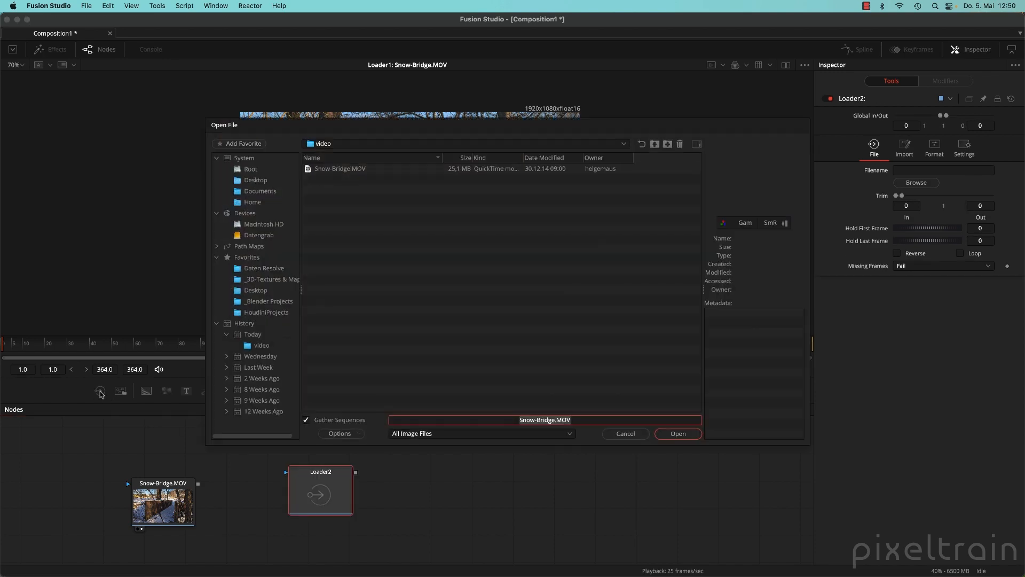
left_click(655, 146)
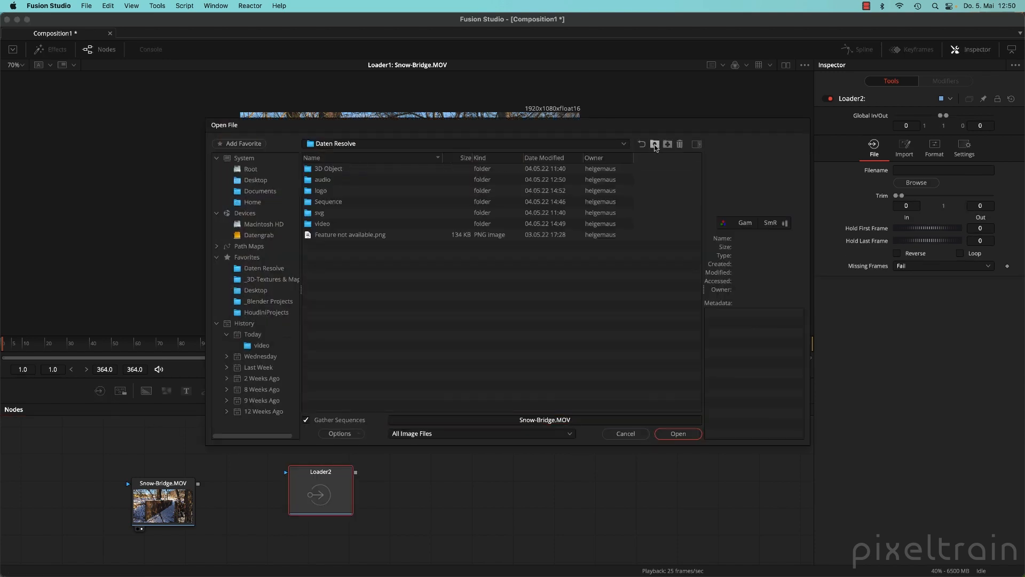
double_click(309, 191)
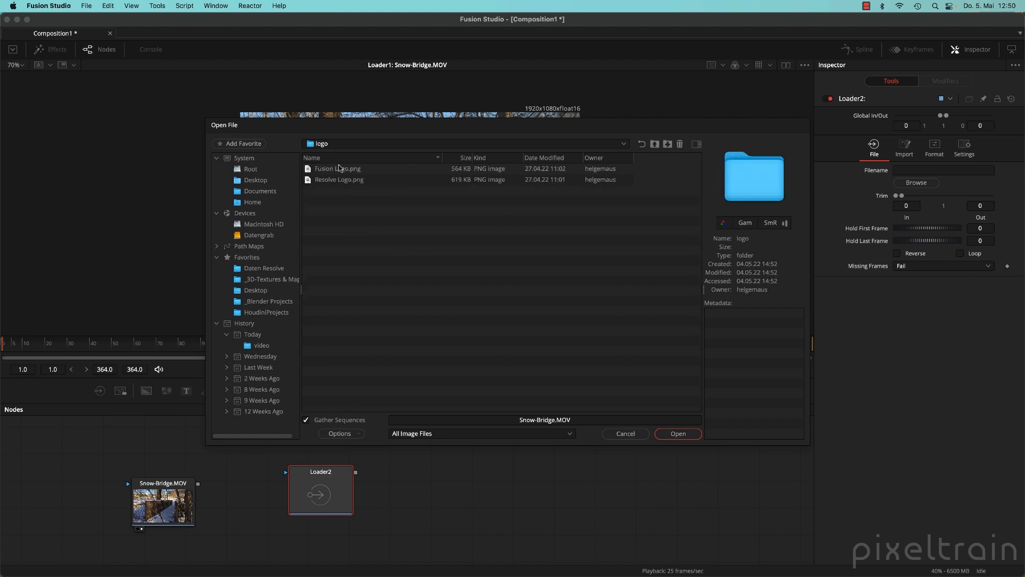
left_click(340, 169)
left_click(335, 180)
left_click(336, 172)
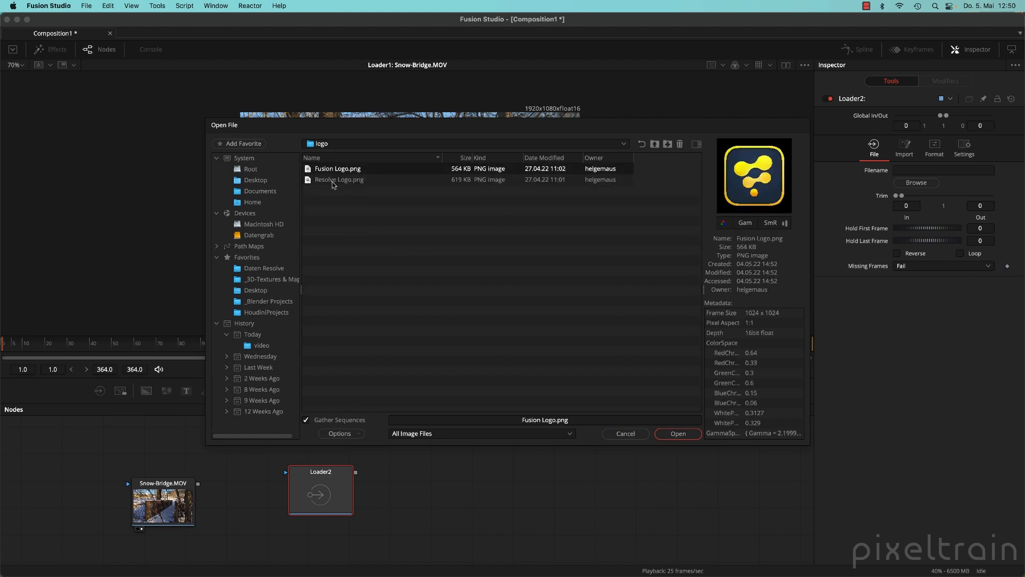
left_click(333, 181)
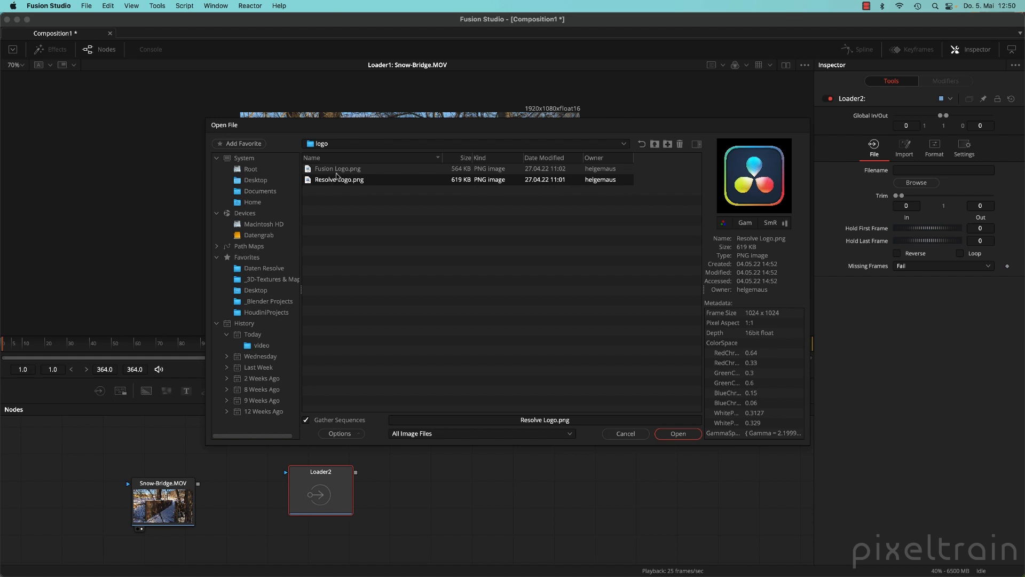
left_click(337, 171)
left_click(677, 433)
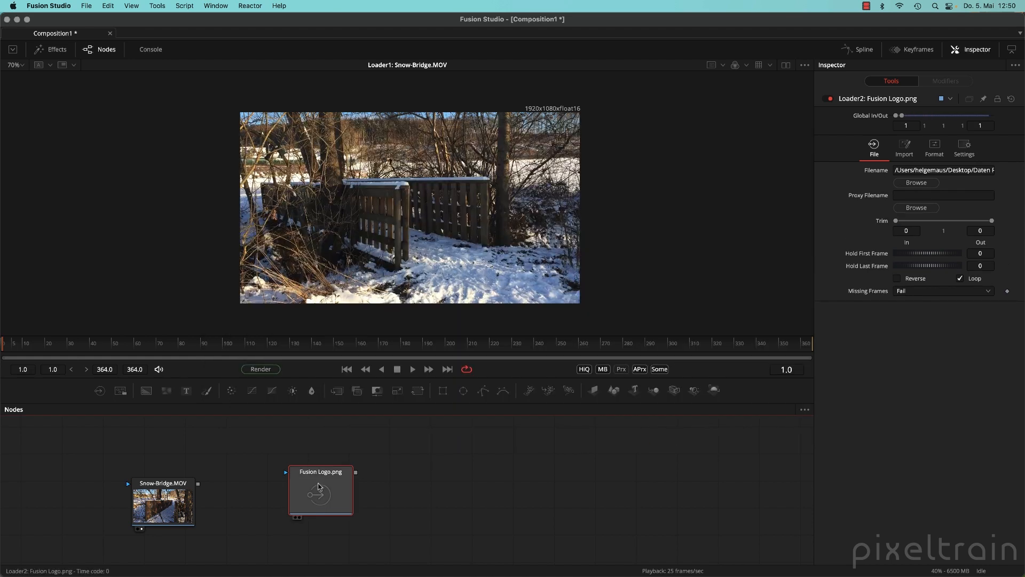
Step: Reposition the Fusion Logo.png node and load Resolve Logo.png from the logo folder through a third Loader node
left_click_drag(321, 494, 252, 457)
left_click(99, 390)
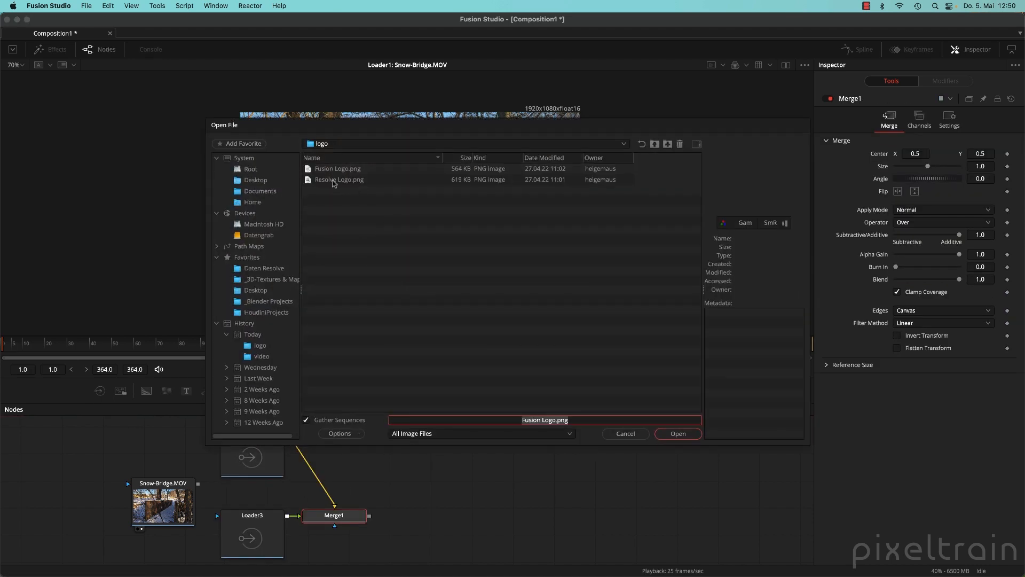
left_click(333, 181)
left_click(677, 433)
Step: Delete the Merge node joining the two logos, enlarge the node area and move Snow-Bridge.MOV farther away from the logo nodes
mouse_move(444, 499)
left_mouse_down()
mouse_move(468, 493)
mouse_move(446, 483)
left_mouse_up()
left_click_drag(377, 507, 400, 480)
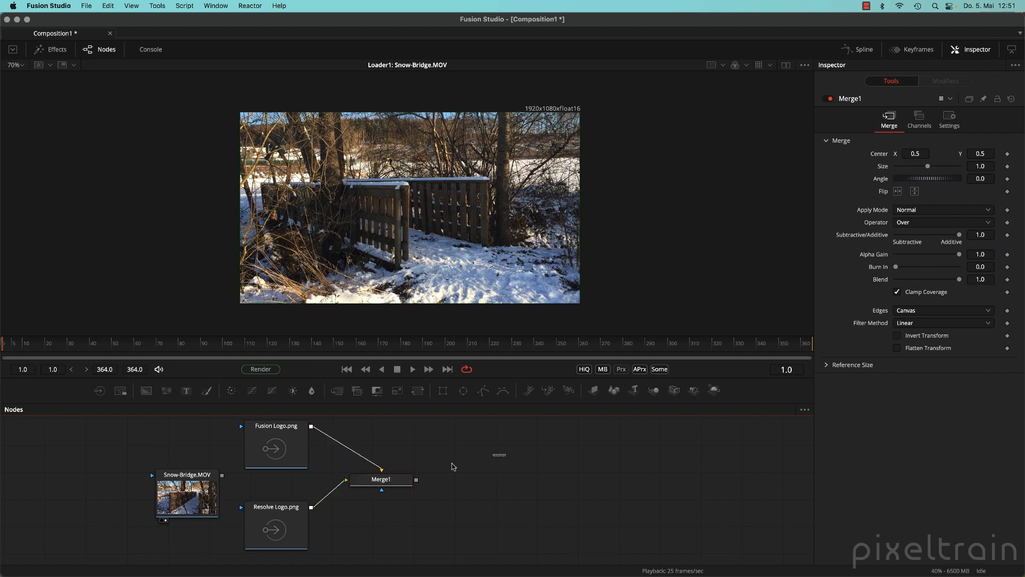
key("Delete")
left_click_drag(390, 478, 437, 488)
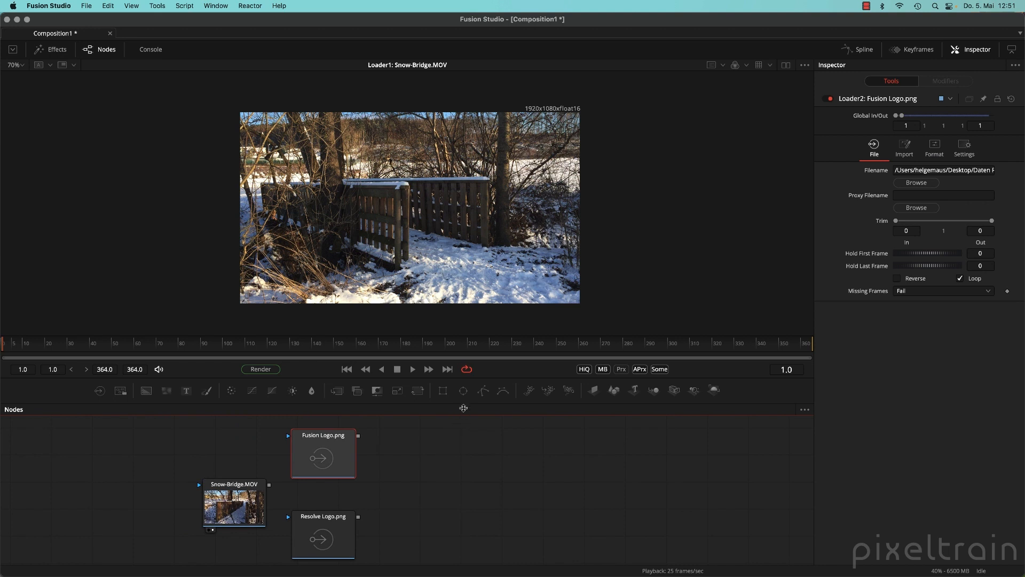
left_click_drag(463, 408, 463, 376)
left_click_drag(208, 452, 127, 474)
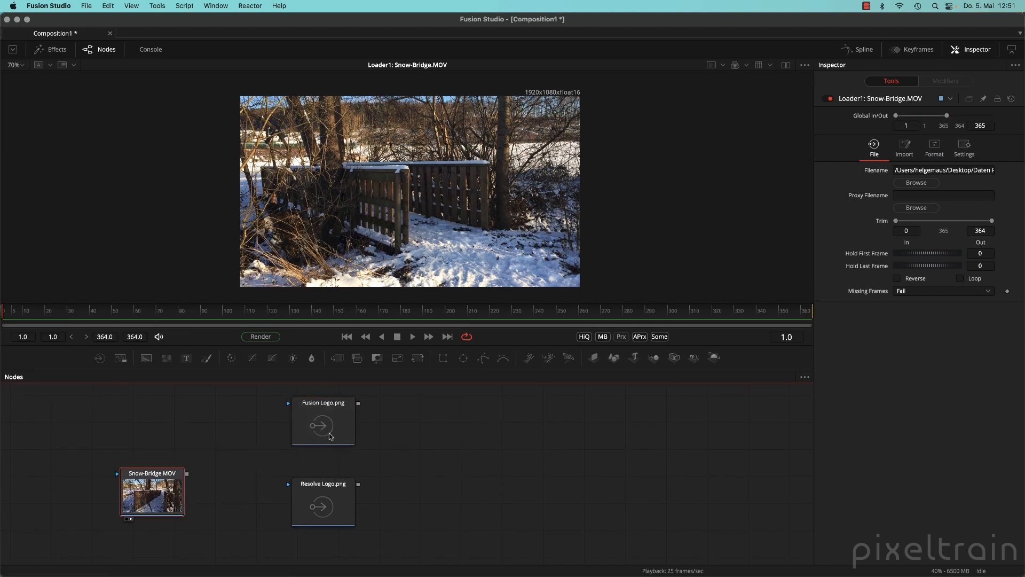
Step: View each logo in the single viewer, switch to dual viewers and load Fusion Logo.png followed by Resolve Logo.png into the first viewer
left_click(301, 448)
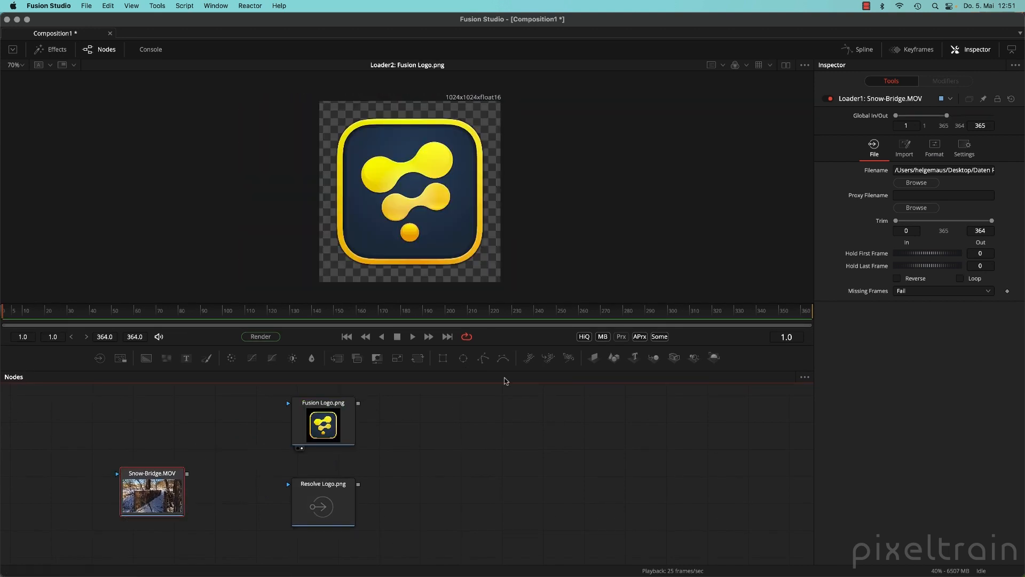
left_click(299, 529)
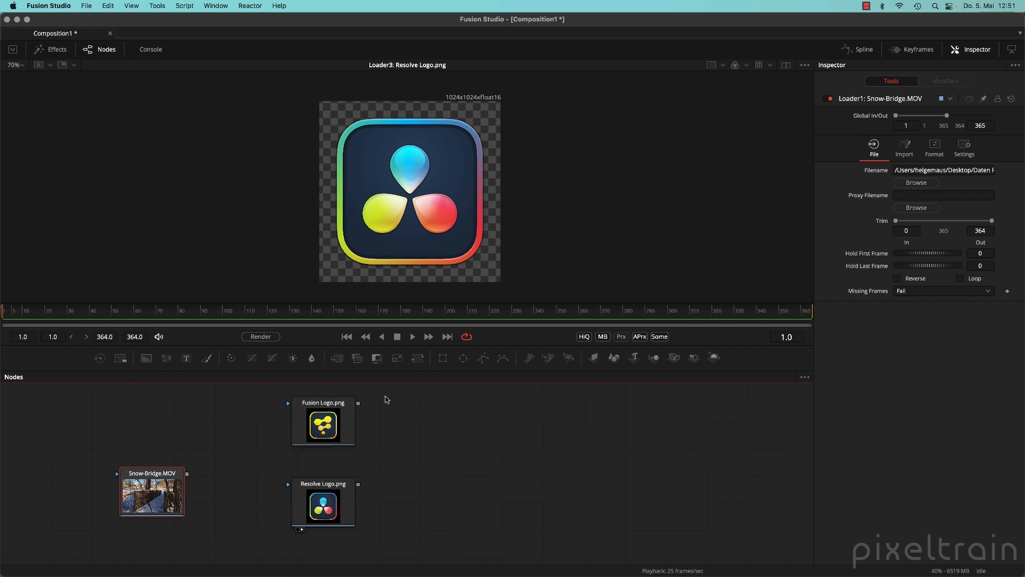
left_click(786, 65)
left_click_drag(323, 424, 293, 267)
left_click_drag(323, 505, 348, 223)
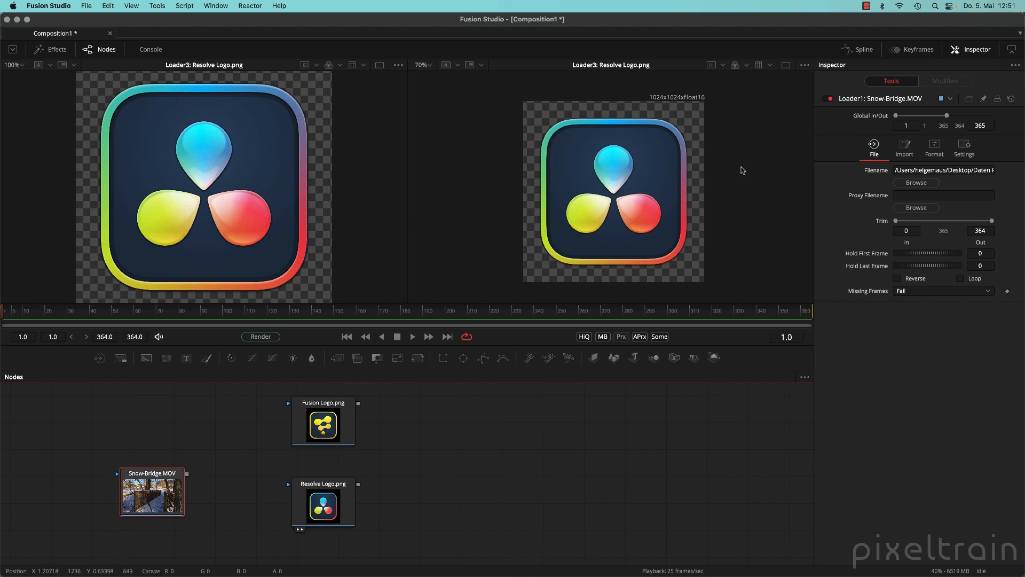
Step: Arrange the Fusion Logo.png and Resolve Logo.png nodes in a spaced row above and to the right of Snow-Bridge.MOV
left_click_drag(323, 501, 446, 420)
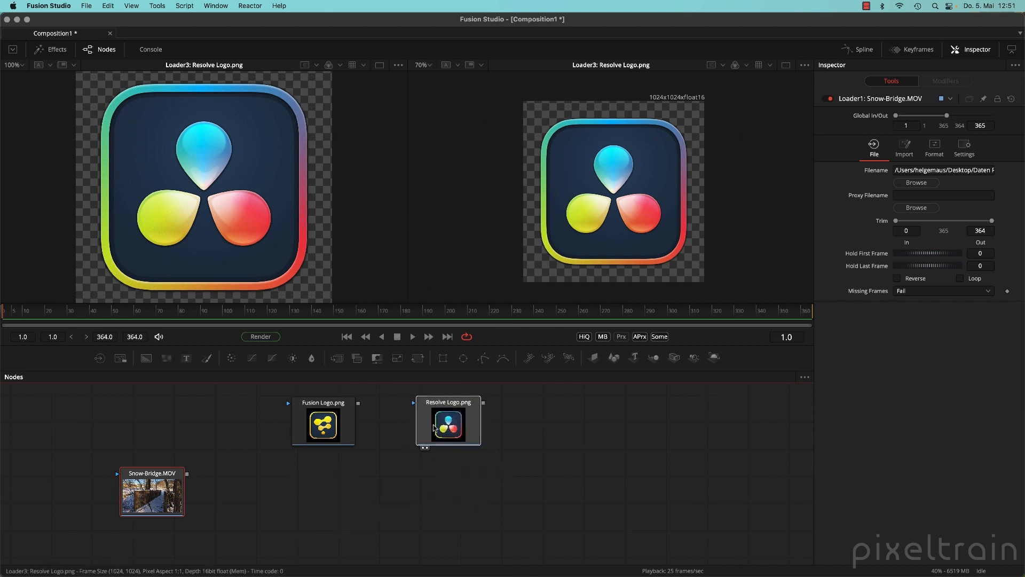
left_click_drag(183, 415, 580, 445)
left_click_drag(466, 428, 609, 427)
left_click(217, 503)
left_click_drag(155, 497, 162, 512)
left_click(325, 498)
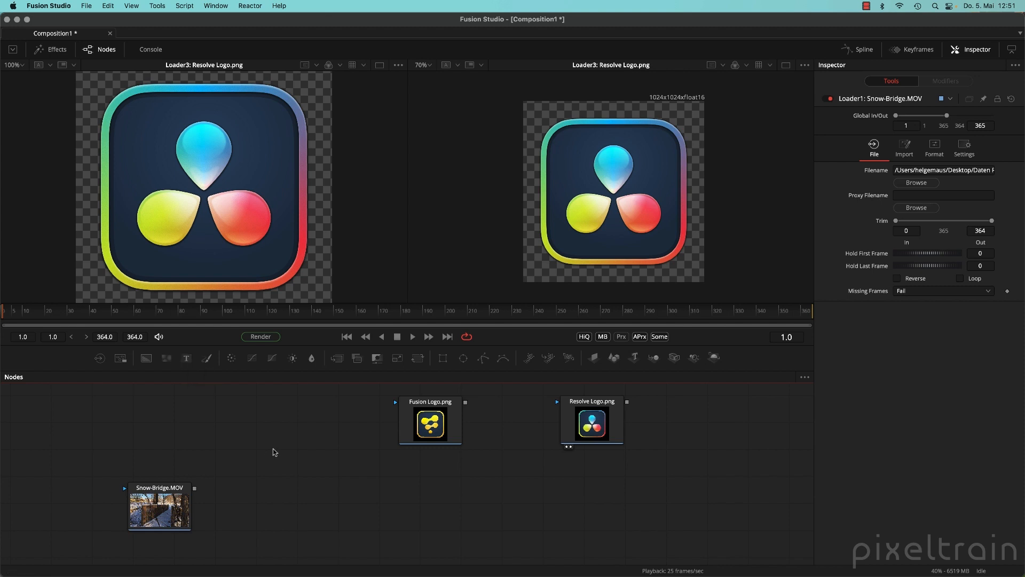
Step: Show the Snow-Bridge.MOV node in the second viewer, return to the single-viewer layout and shift the node slightly
left_click(162, 514)
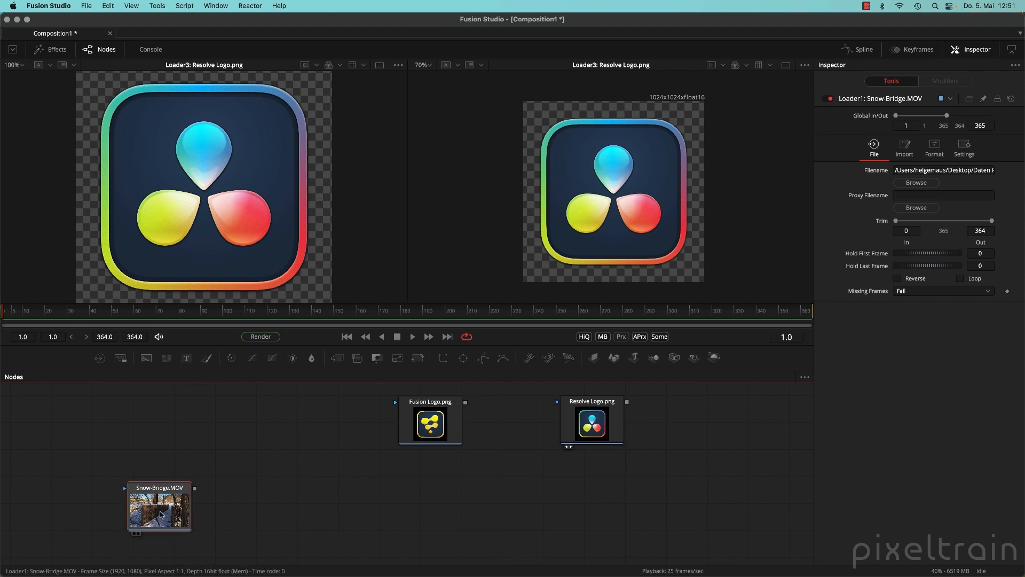
left_click_drag(161, 514, 525, 166)
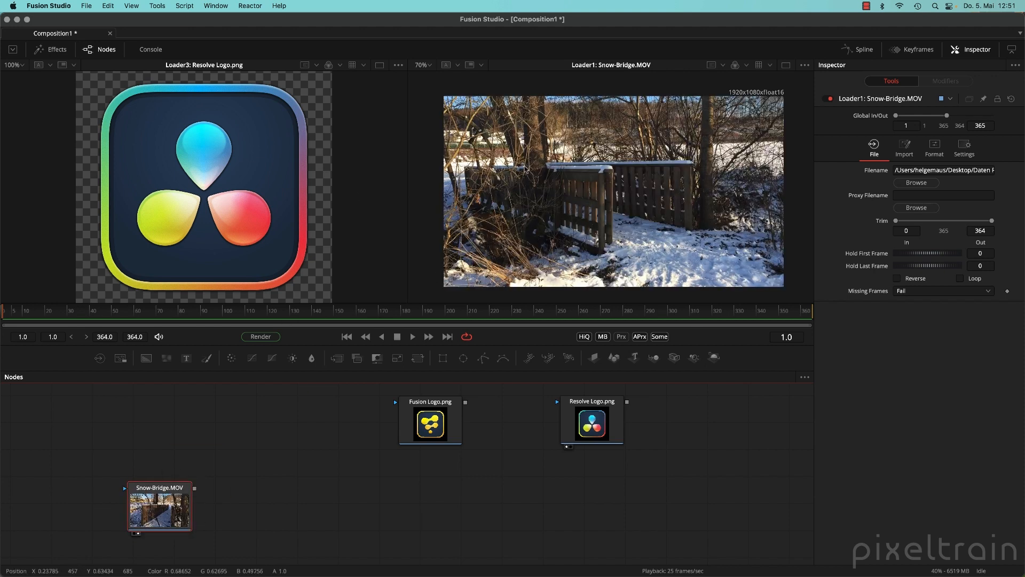
left_click(786, 65)
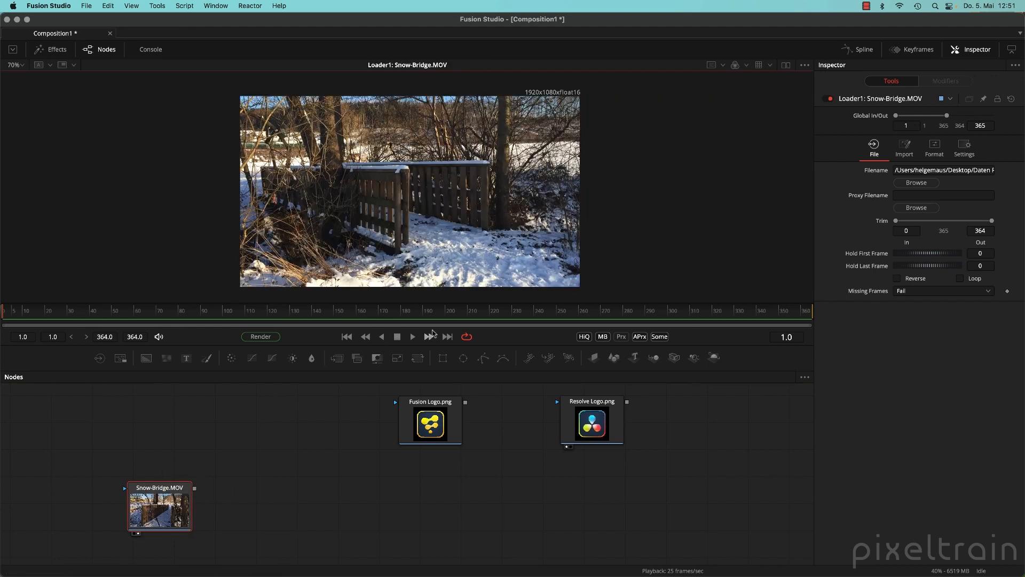
left_click_drag(162, 520, 156, 516)
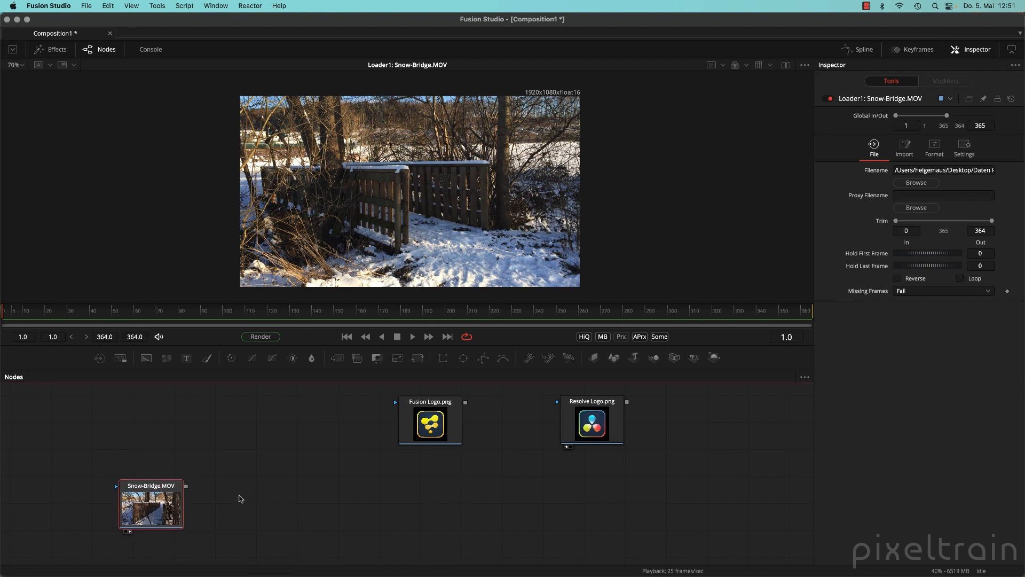
Step: Add an unconnected Text+ node and a Merge node beside Snow-Bridge.MOV, and delete both again
left_click_drag(186, 358, 251, 432)
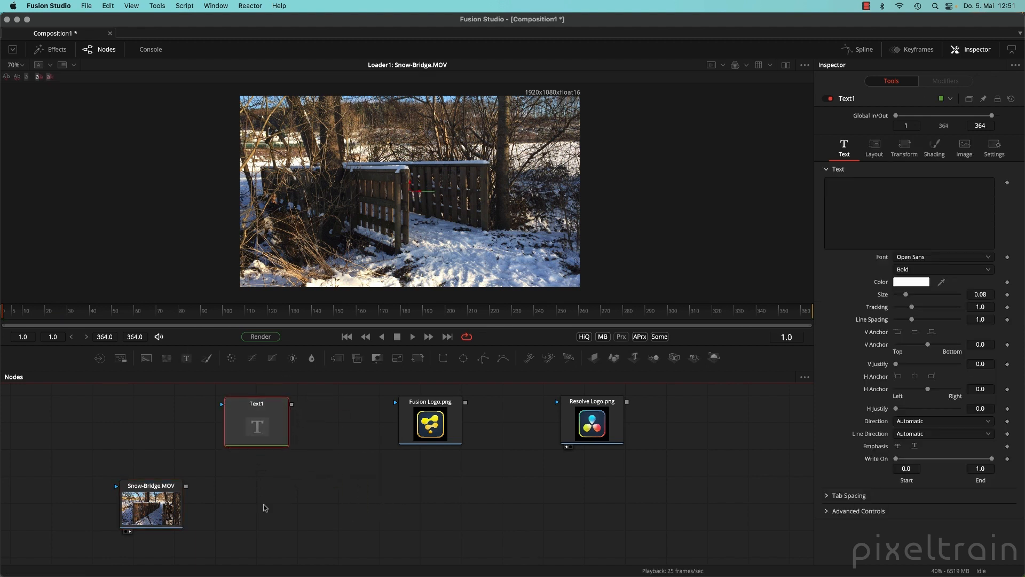
left_click_drag(337, 358, 255, 486)
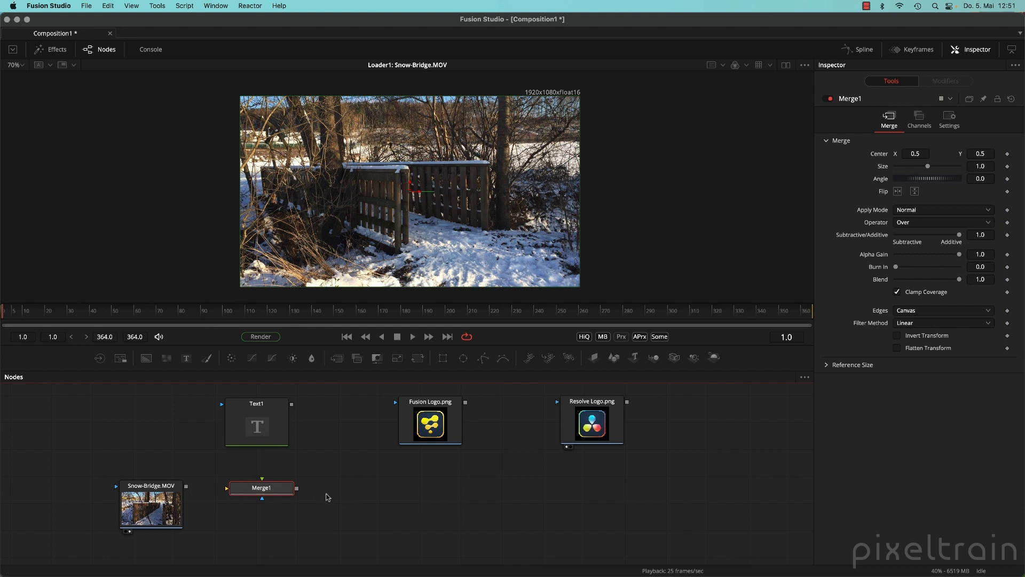
left_click_drag(358, 483, 233, 513)
key("Delete")
left_click(249, 428)
key("Delete")
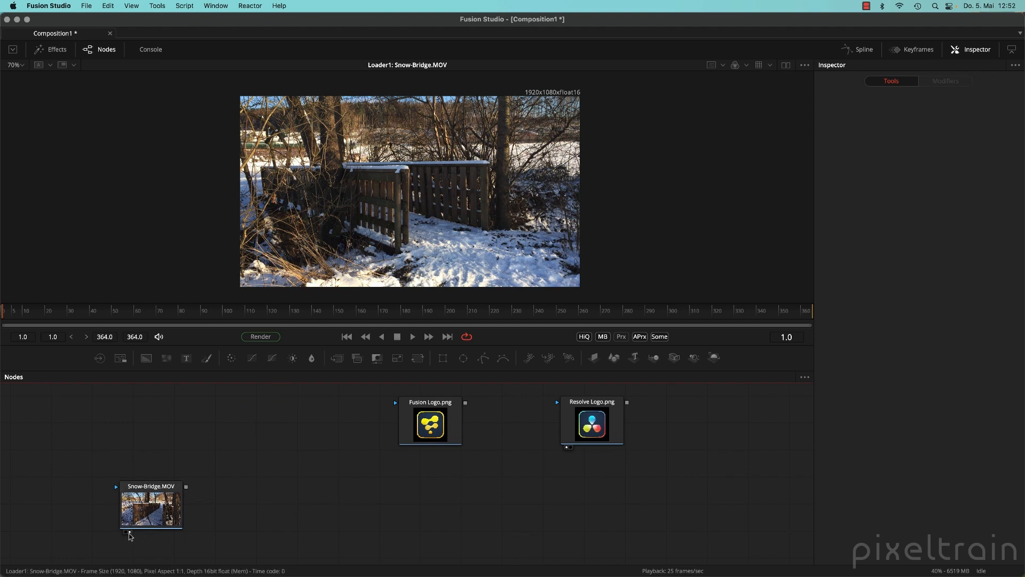
Step: Add a Text+ node merged over Snow-Bridge.MOV via the viewer, and place the Merge node in line with the clip and the text above it
mouse_move(159, 494)
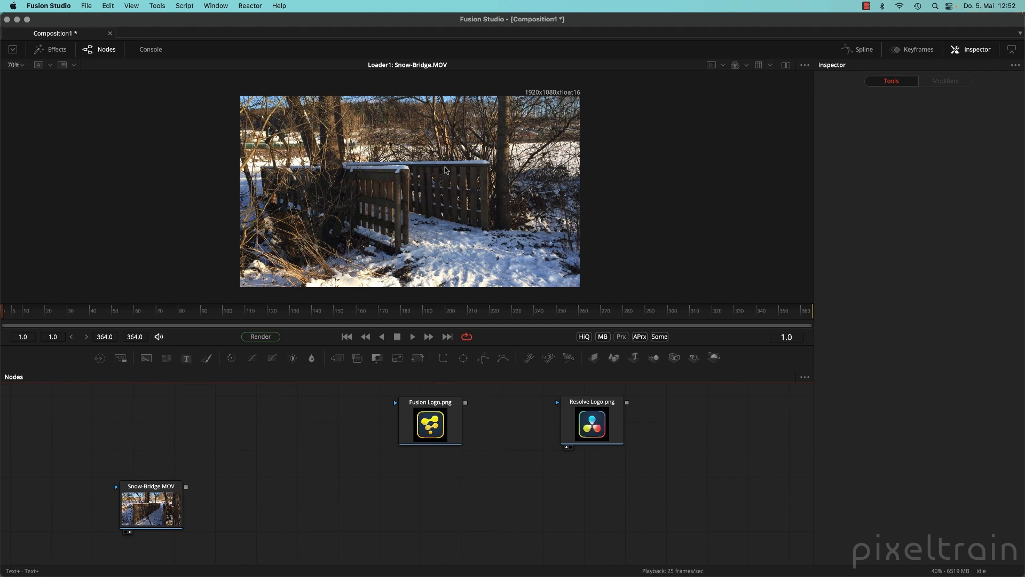
left_click_drag(187, 359, 442, 171)
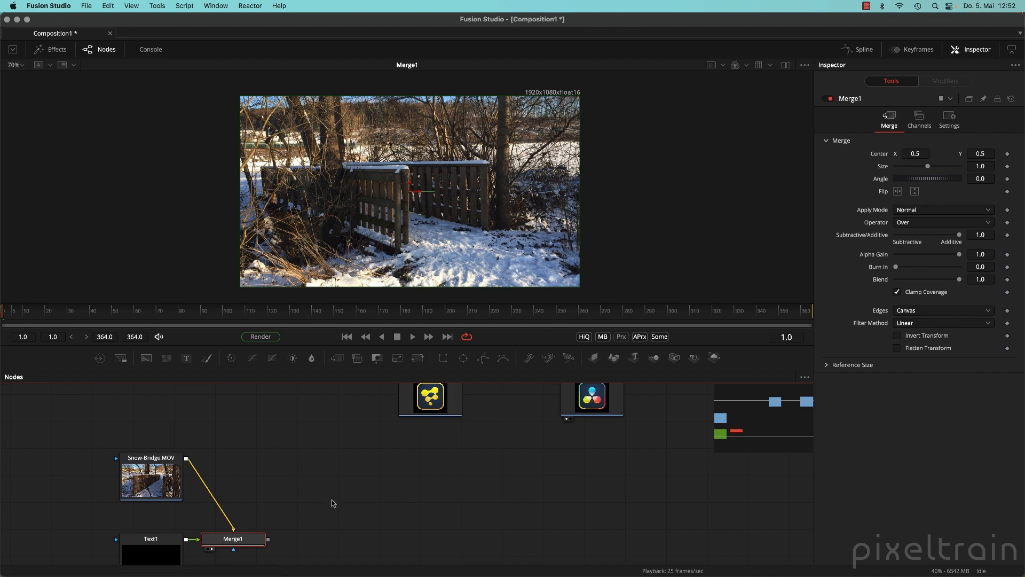
scroll(335, 491, "down", 3)
left_click_drag(264, 494, 299, 413)
scroll(340, 447, "up", 2)
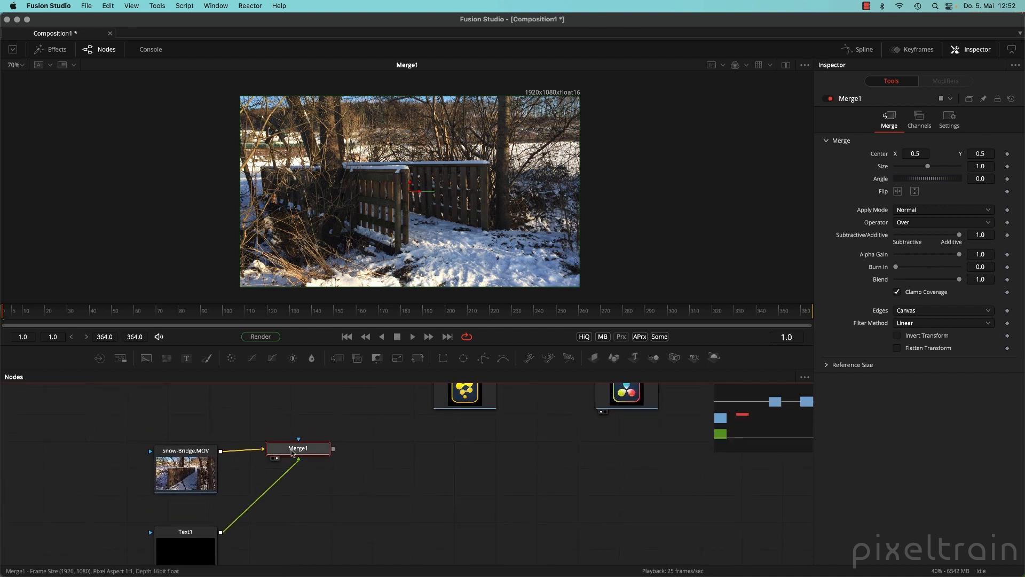
left_click_drag(188, 548, 305, 400)
scroll(304, 401, "up", 2)
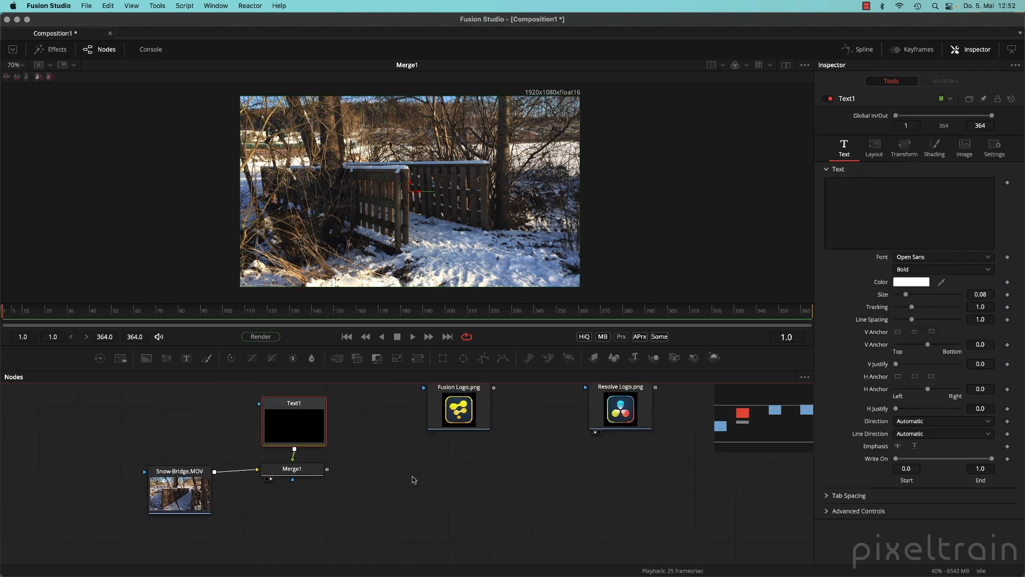
left_click_drag(275, 478, 278, 485)
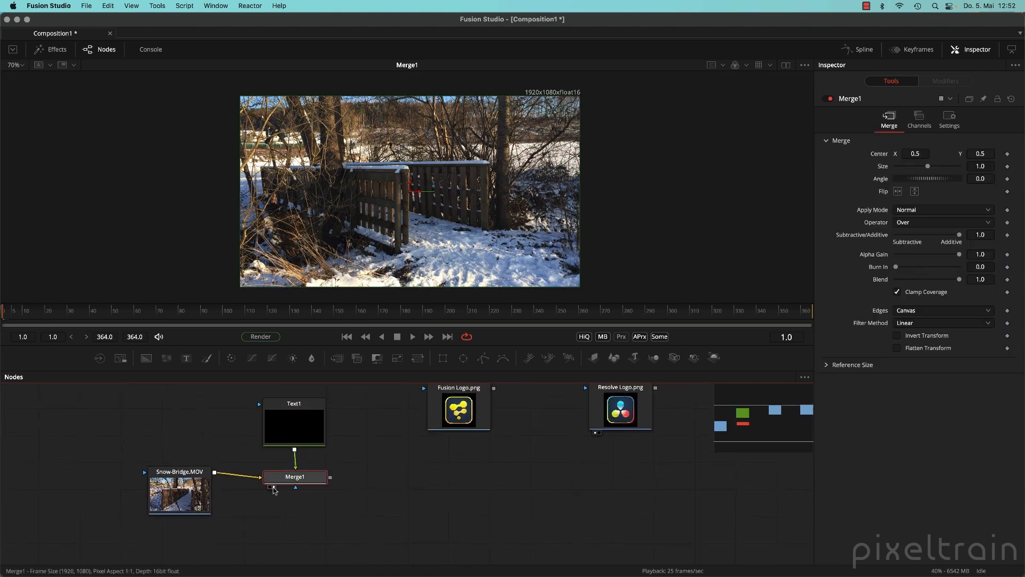
left_click_drag(179, 494, 178, 499)
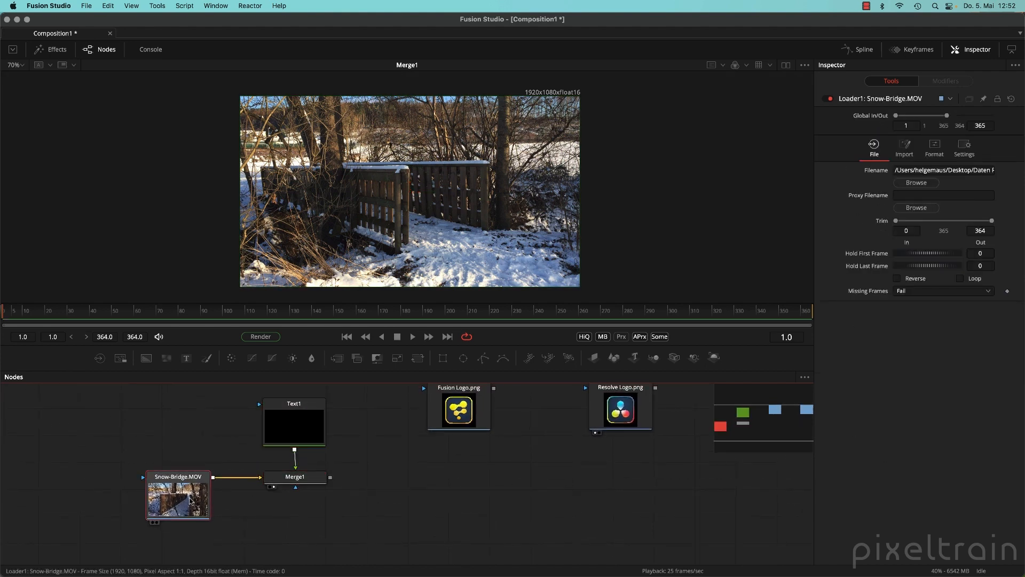
Step: Set the node editor to arrange tools to connected nodes
right_click(379, 443)
mouse_move(464, 315)
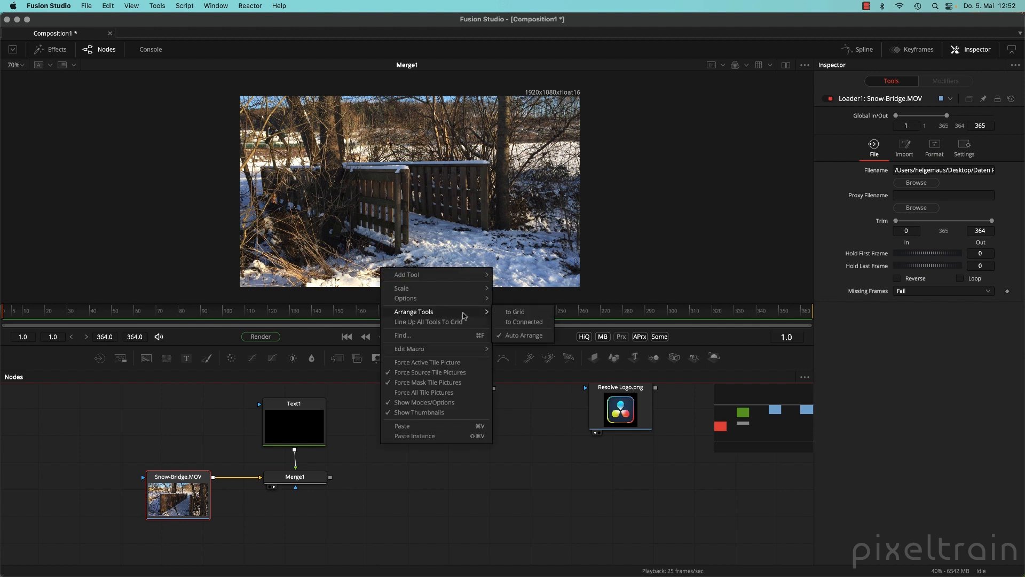
left_click(525, 322)
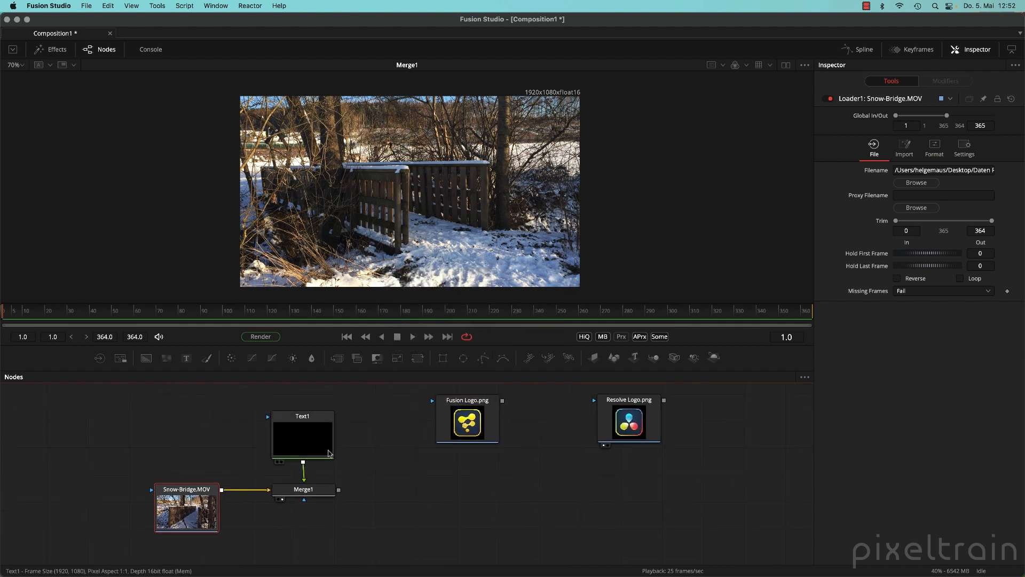
Step: Enter "Fusion Studio" as the text of the Text1 node
left_click_drag(180, 515, 199, 515)
left_click_drag(355, 490, 320, 521)
left_click(274, 466)
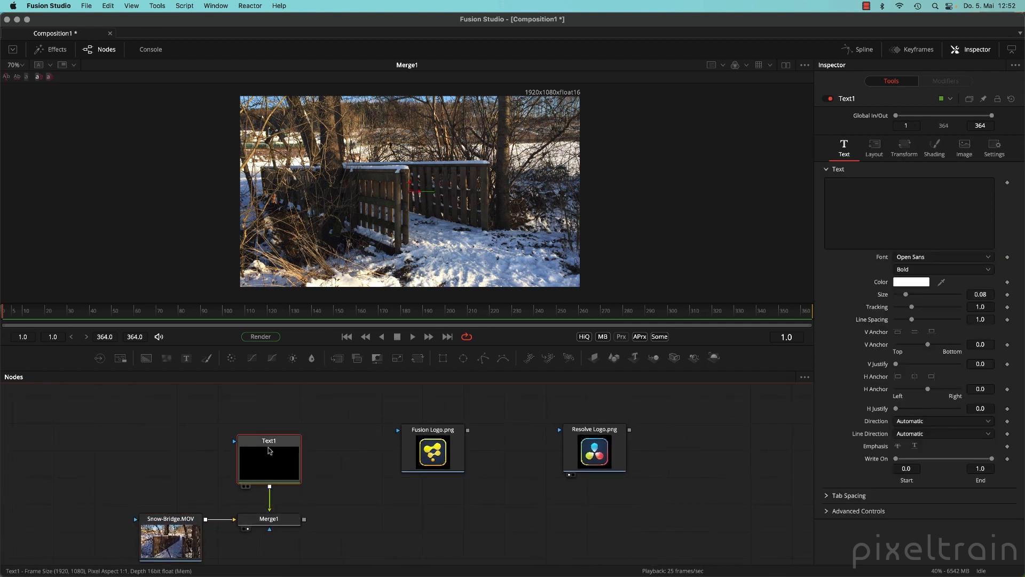
left_click(969, 239)
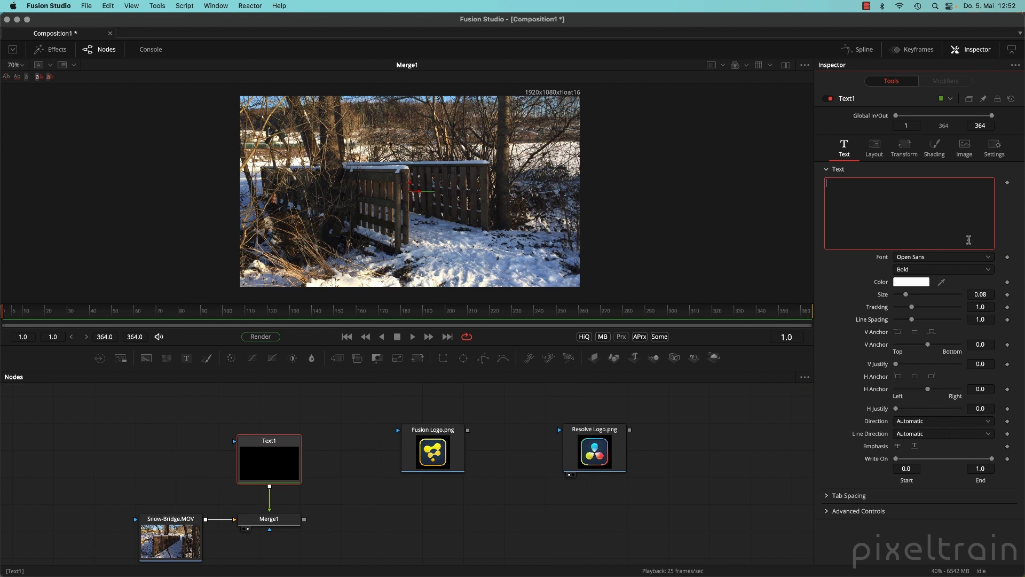
type("Fusion Stud")
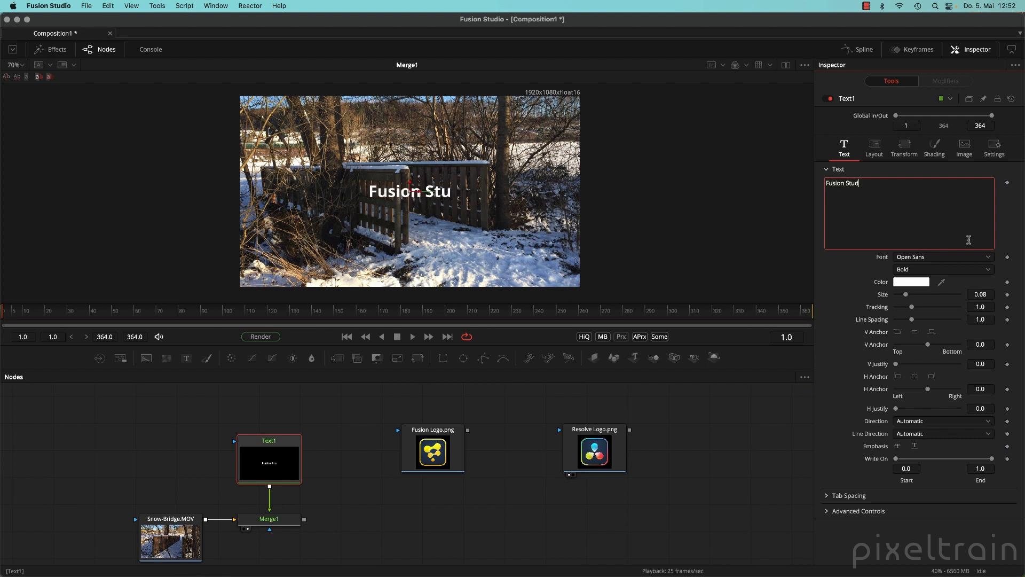
type("io")
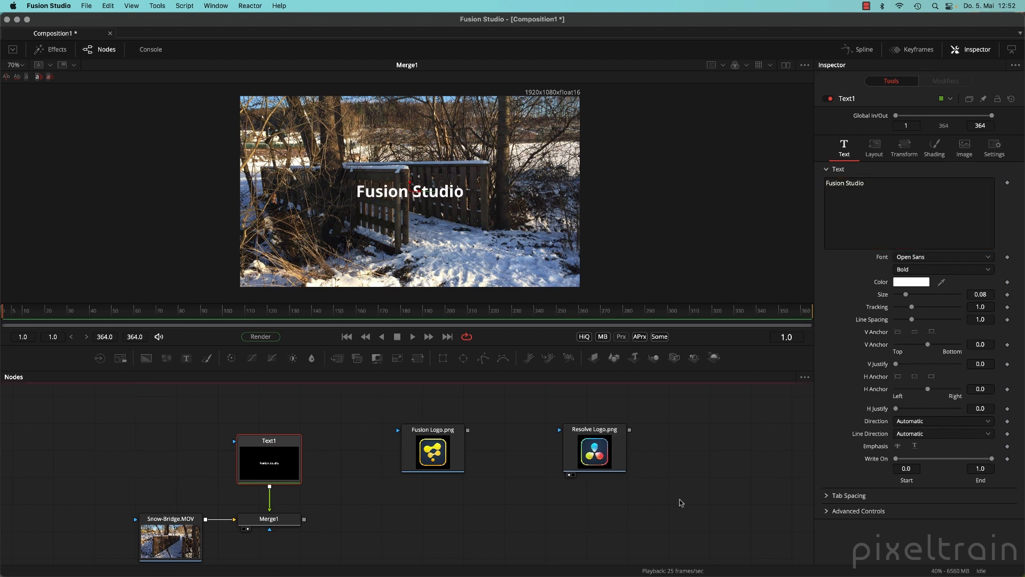
Step: Reposition the merged text over the bridge clip to a Merge1 centre of about X 0.5, Y 0.547, and look at the Auto Proxy sizes
left_click_drag(380, 491, 354, 464)
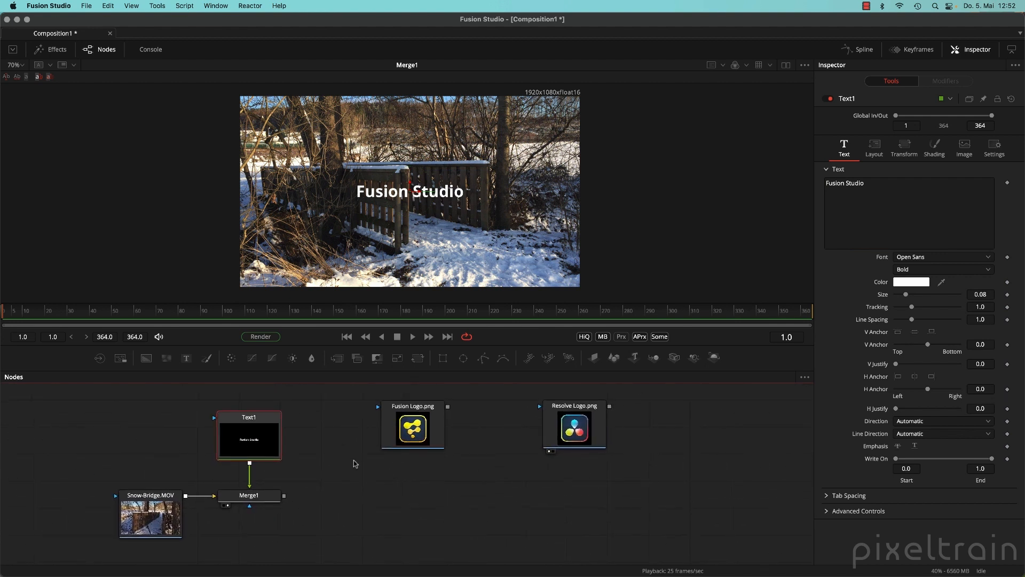
left_click(275, 491)
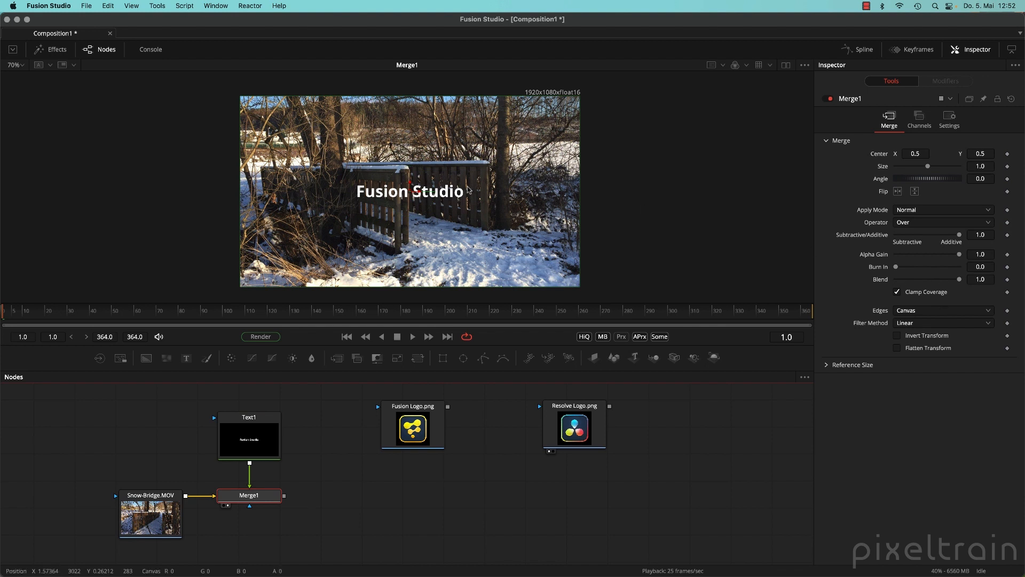
mouse_move(410, 188)
left_mouse_down()
mouse_move(411, 224)
mouse_move(412, 155)
mouse_move(412, 209)
mouse_move(411, 164)
mouse_move(410, 204)
mouse_move(410, 188)
left_mouse_up()
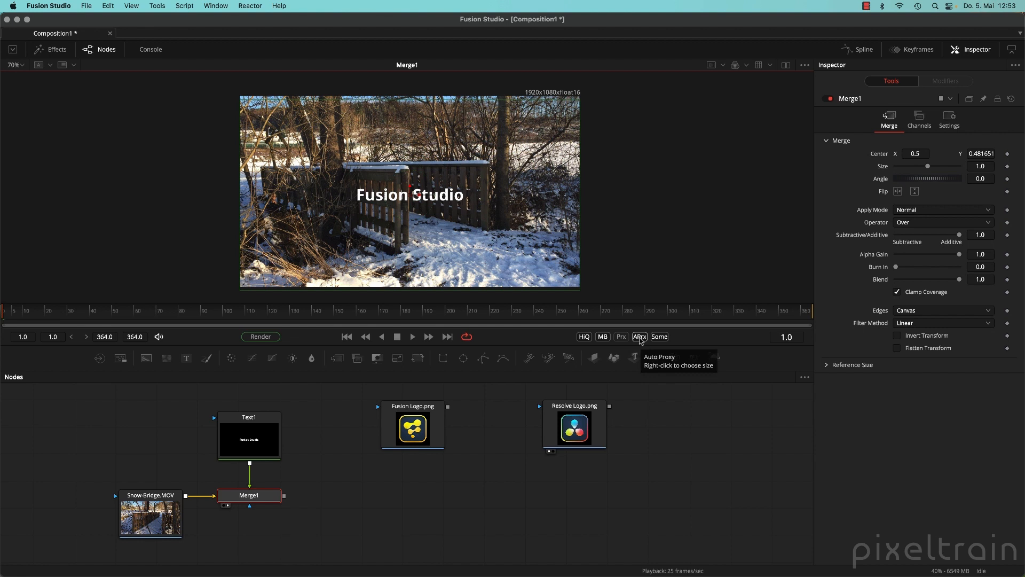
right_click(641, 340)
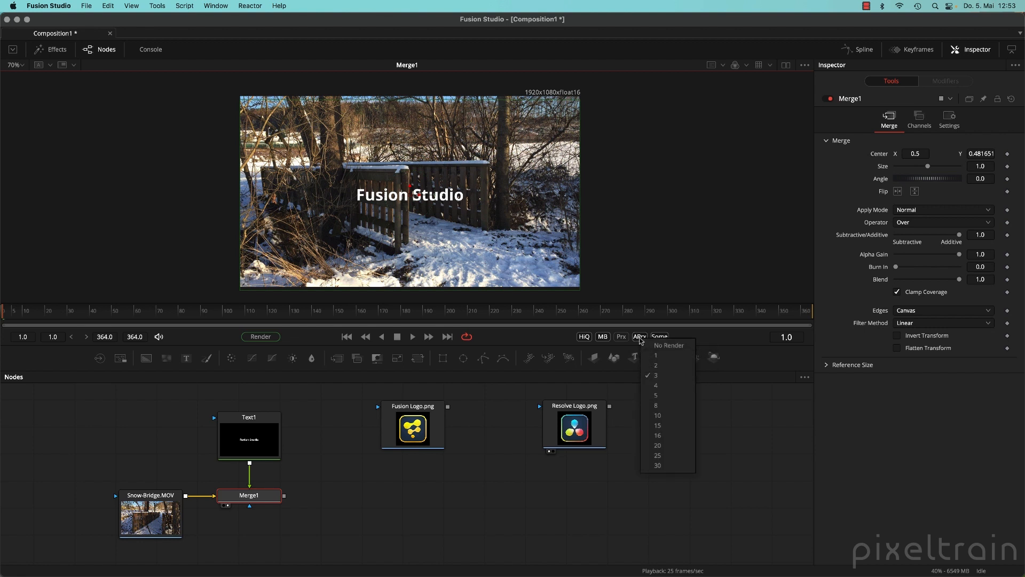
left_click(711, 326)
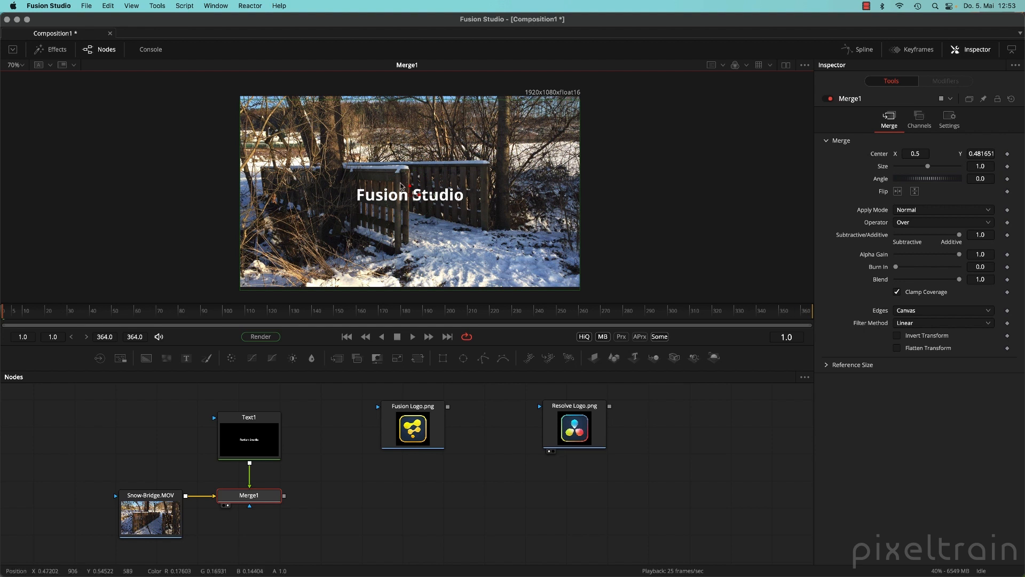
mouse_move(411, 190)
left_mouse_down()
mouse_move(421, 277)
mouse_move(420, 154)
mouse_move(420, 177)
left_mouse_up()
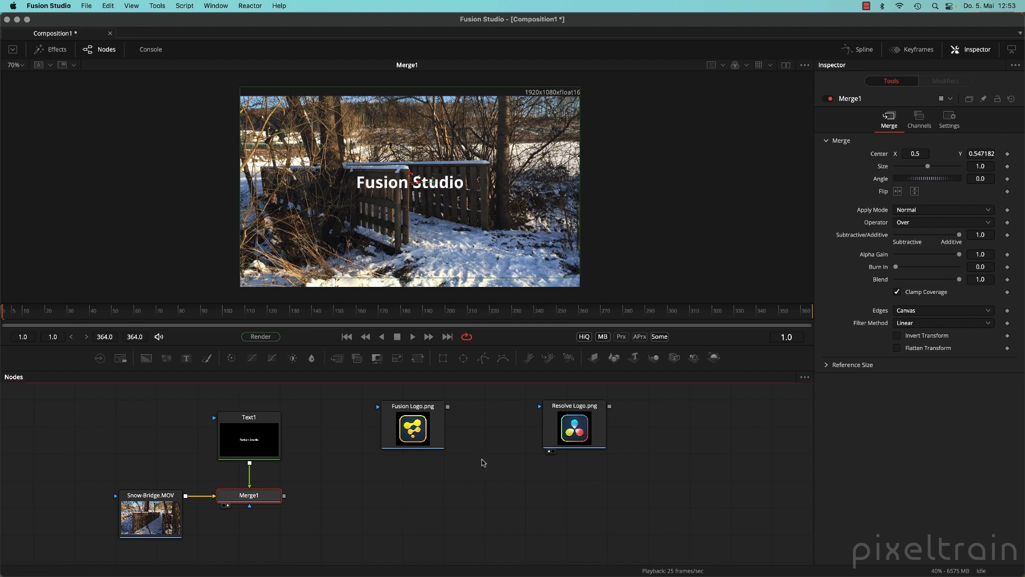
Step: Merge Fusion Logo.png over the Merge1 output, display the result, and place the logo below the text at about size 0.41, X 0.387, Y 0.254
left_click_drag(417, 427, 375, 428)
left_click_drag(575, 427, 495, 428)
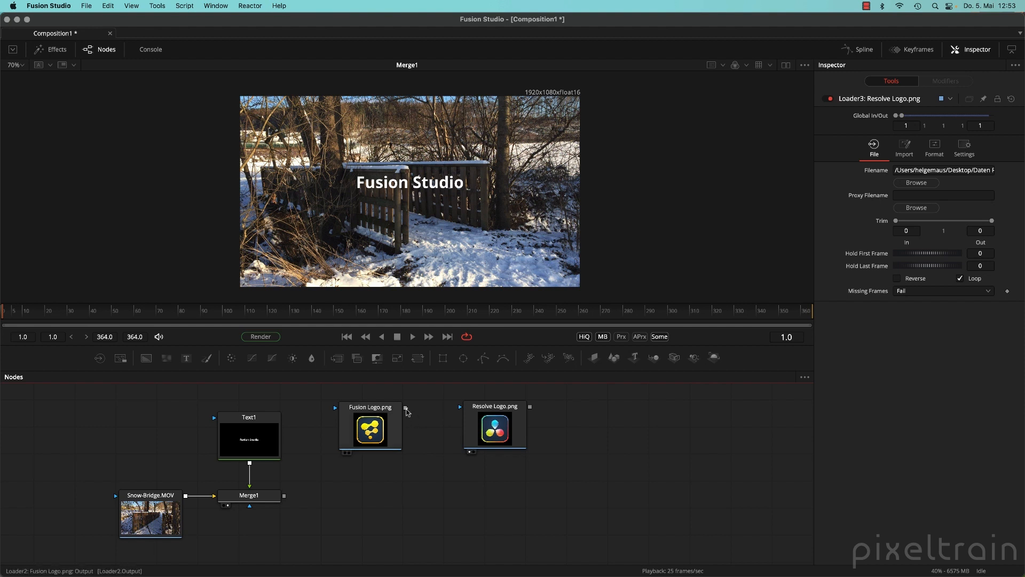
left_click_drag(407, 411, 284, 498)
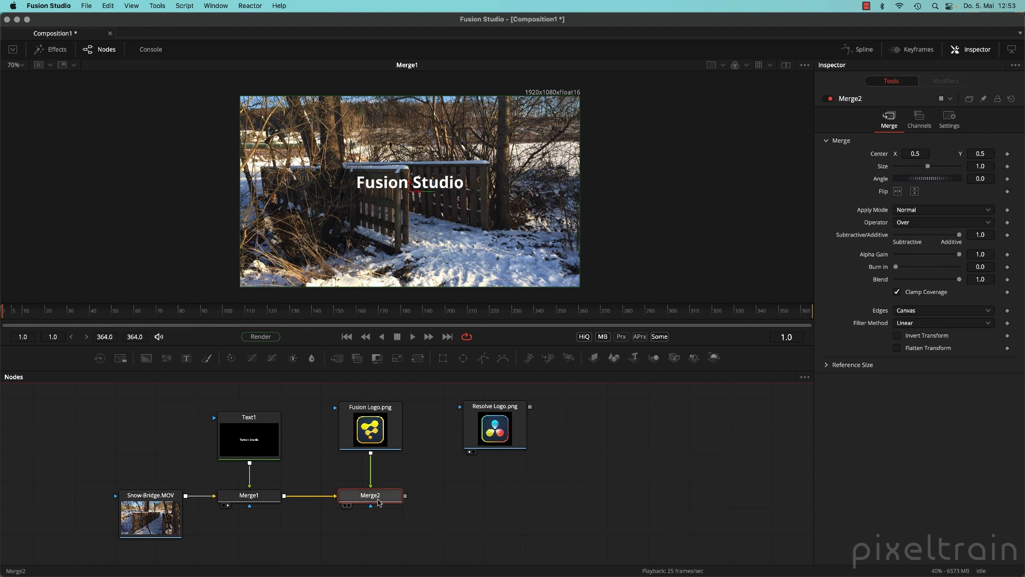
key("1")
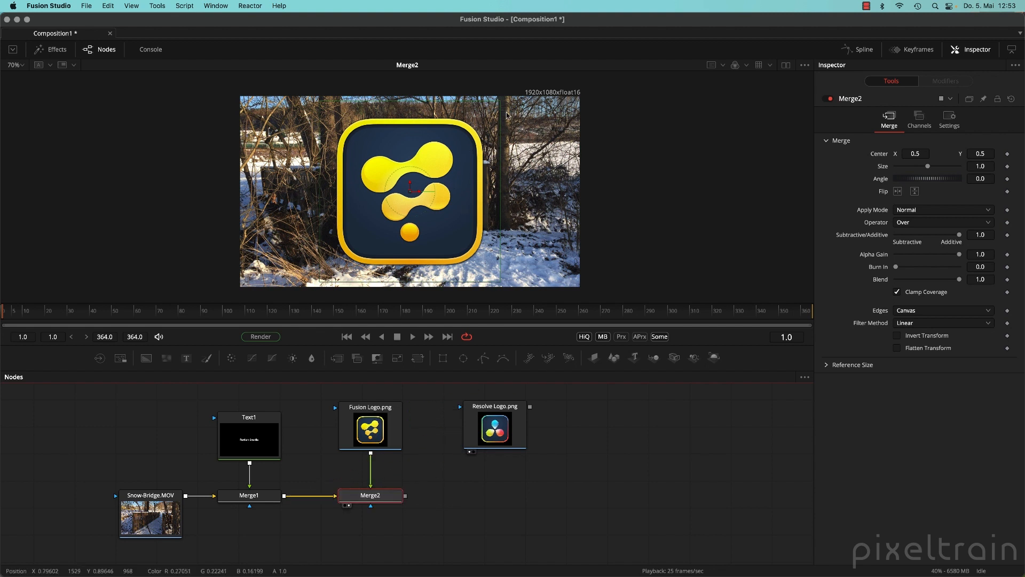
left_click_drag(505, 113, 371, 238)
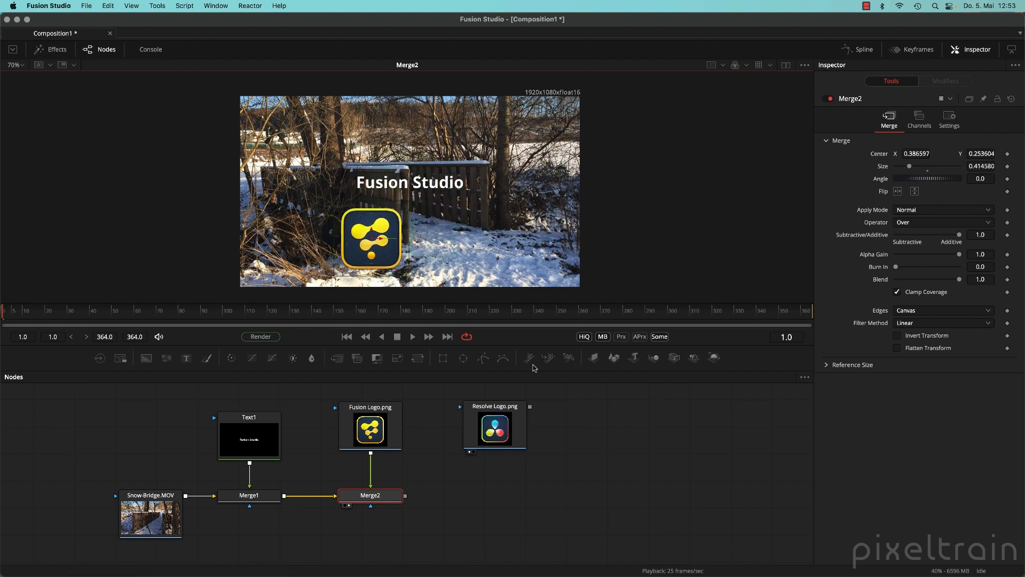
Step: Merge Resolve Logo.png over the Merge2 output and place it beside the Fusion logo at about size 0.43, X 0.61, Y 0.248
left_click_drag(530, 407, 406, 497)
left_click_drag(509, 493, 739, 185)
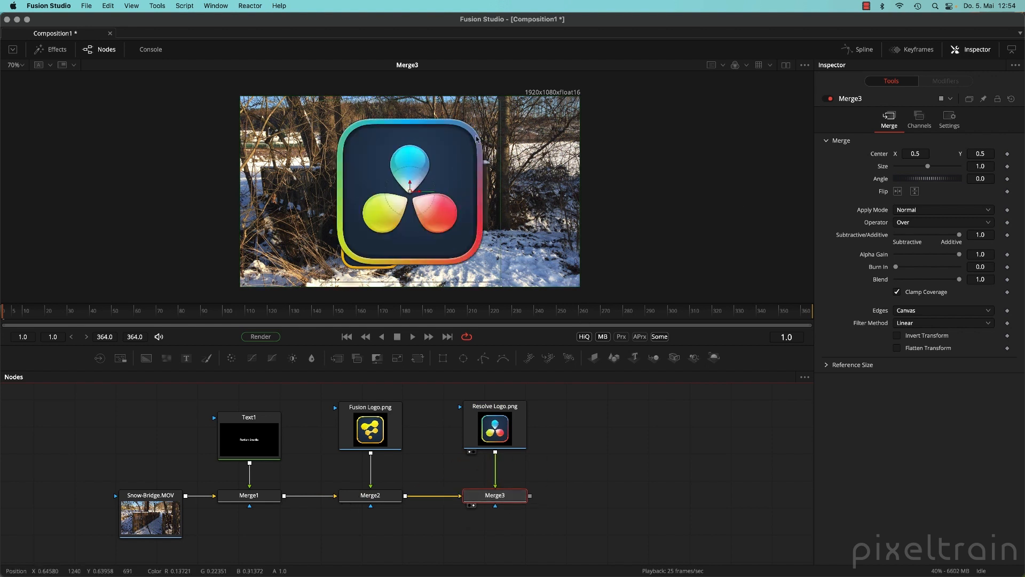
left_click_drag(478, 138, 452, 170)
left_click_drag(410, 196, 446, 240)
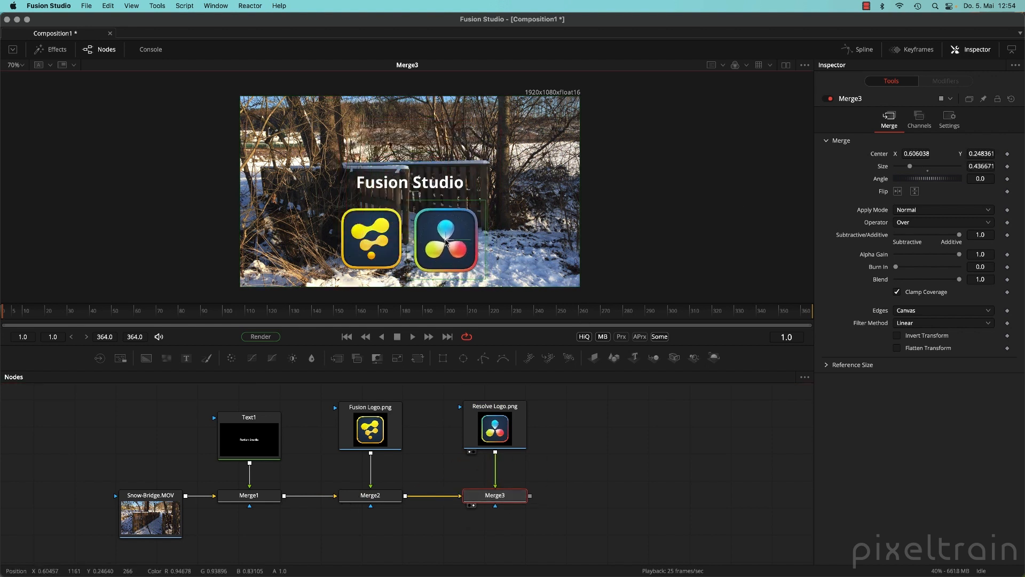
left_click_drag(483, 205, 483, 205)
left_click_drag(447, 243, 448, 242)
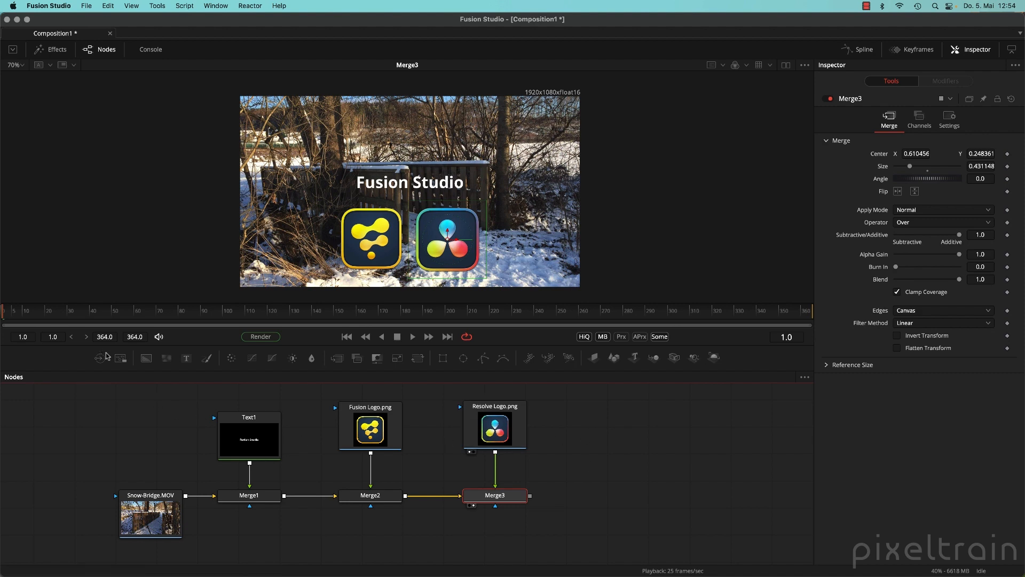
Step: Add a Saver node after Merge3 and create and open a "render" folder on the Desktop for its output
left_click_drag(121, 360, 796, 489)
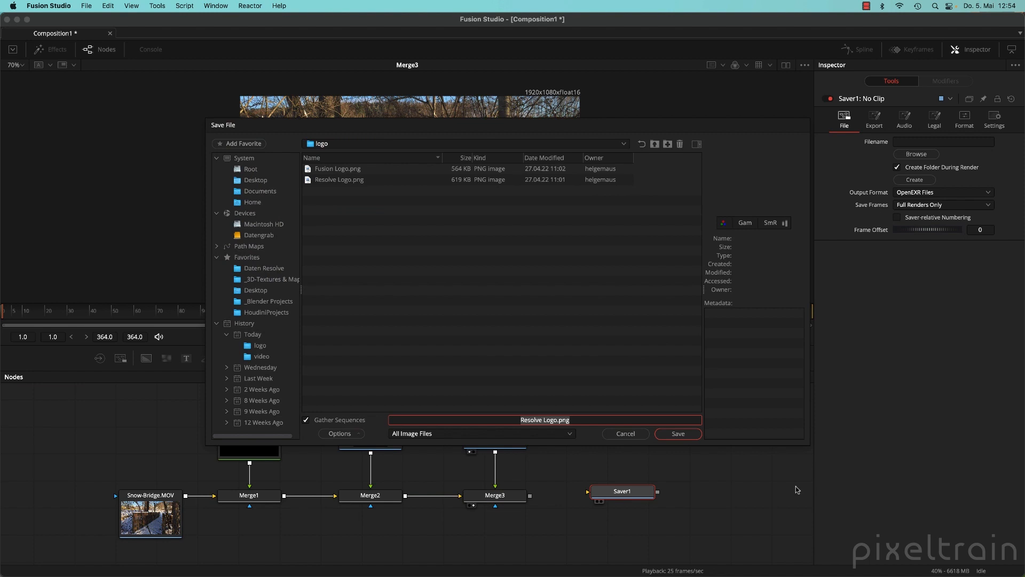
left_click(255, 181)
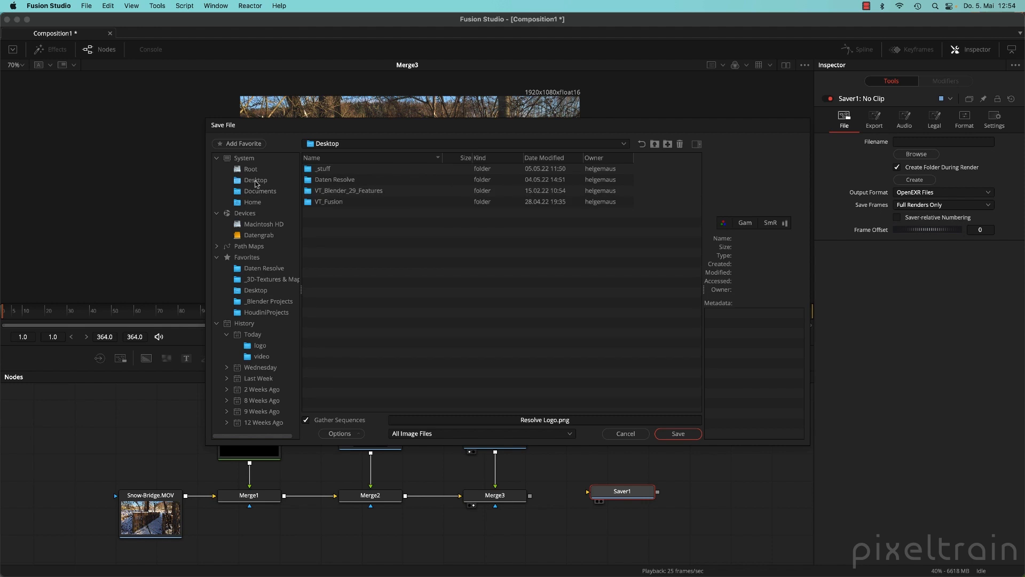
left_click(668, 144)
type("render")
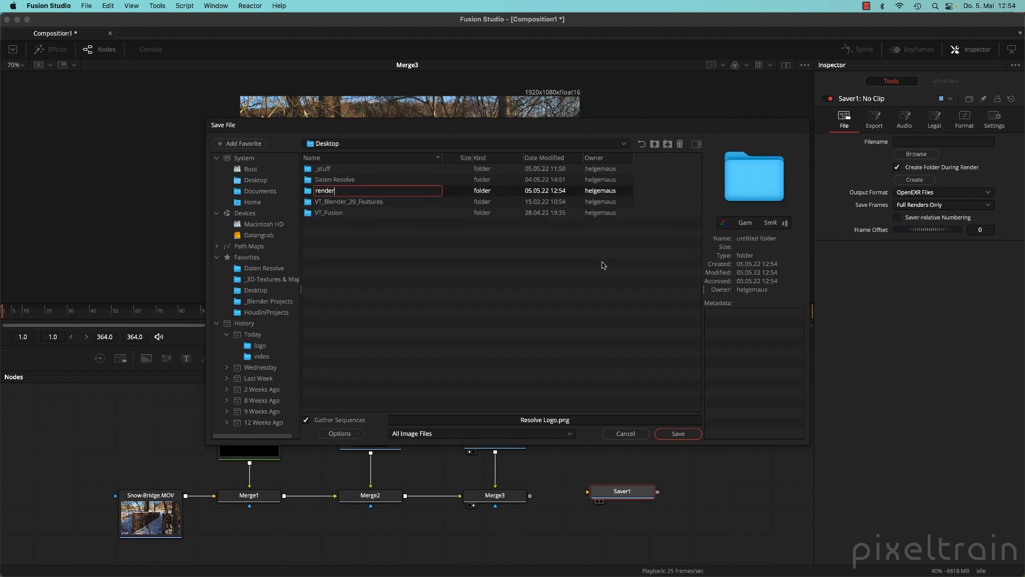
key("Return")
double_click(308, 191)
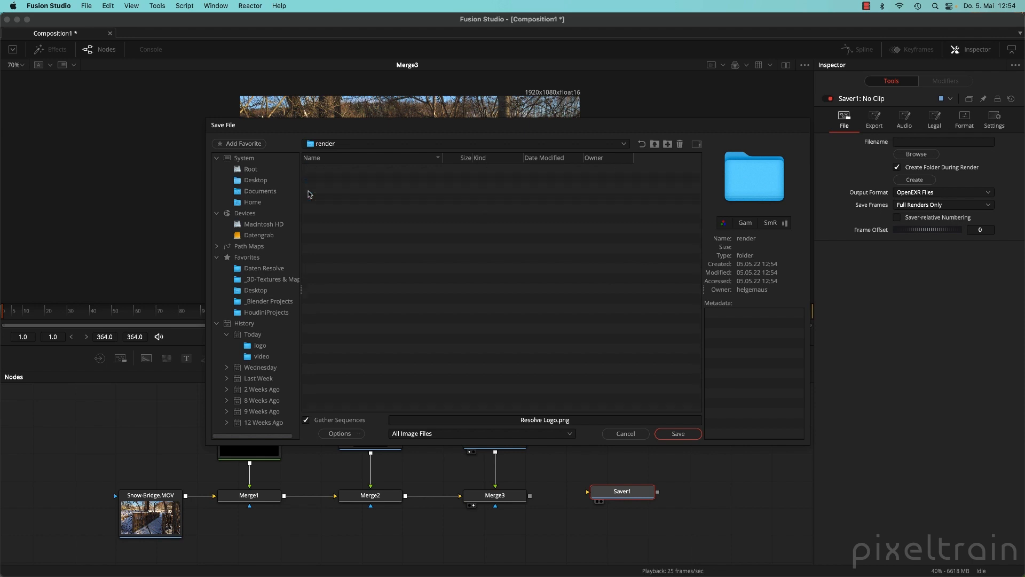
Step: Name the Saver's output file First_comp.0001.png, save it, and connect the Merge3 output to the Saver
left_click(595, 420)
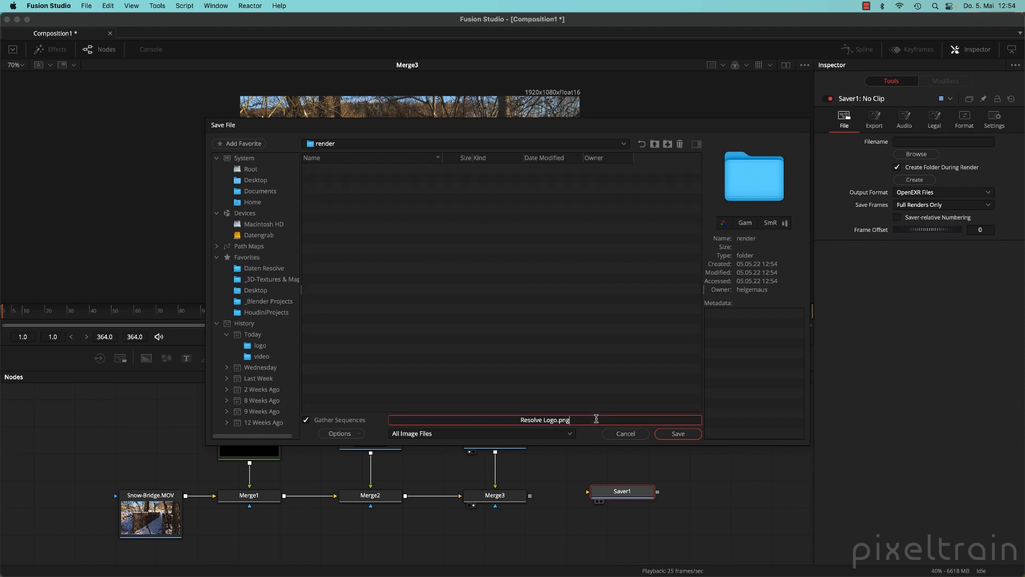
key("super+a")
key("BackSpace")
type("First_comp.0001")
type(".png")
left_click(673, 433)
left_click_drag(531, 496, 606, 496)
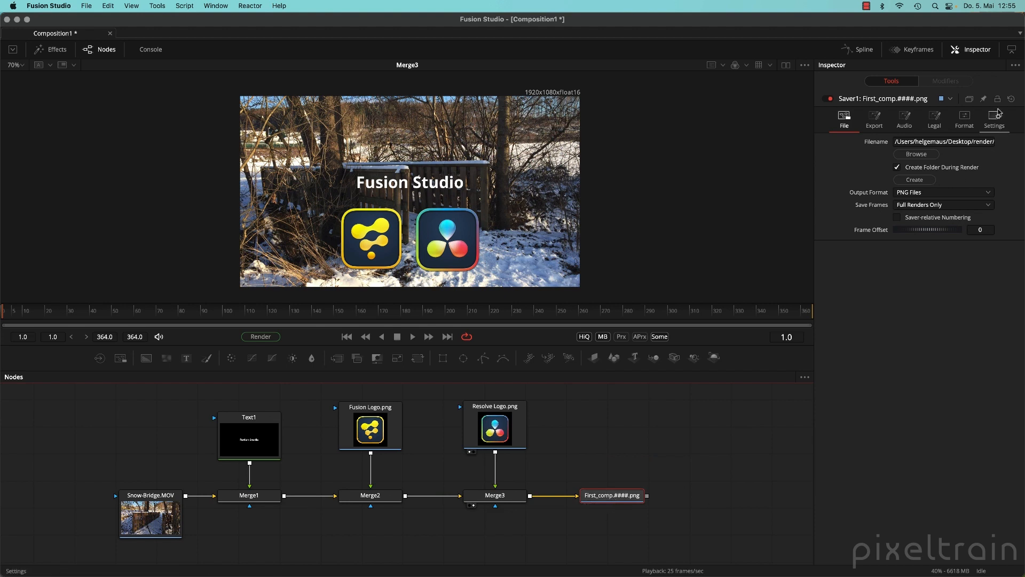
Step: Widen the Inspector and examine the Saver's export process modes, PNG format options and file settings
left_click_drag(815, 214, 762, 214)
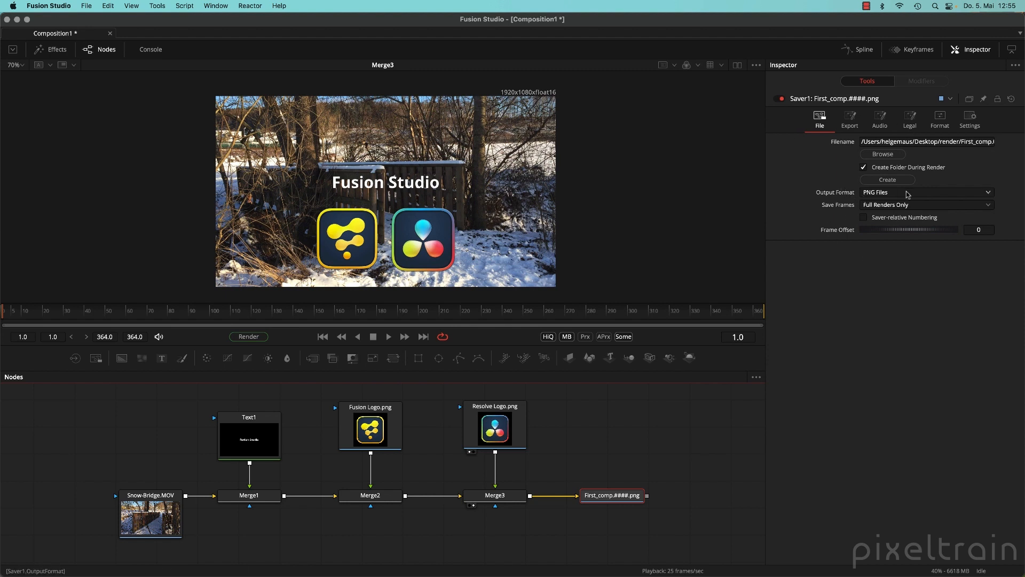
left_click(850, 122)
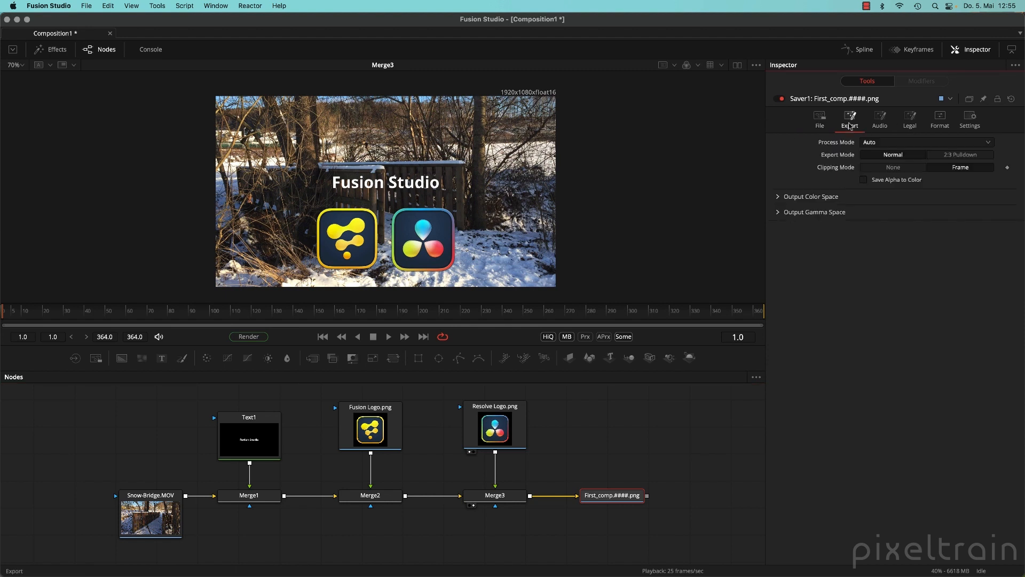
left_click(932, 142)
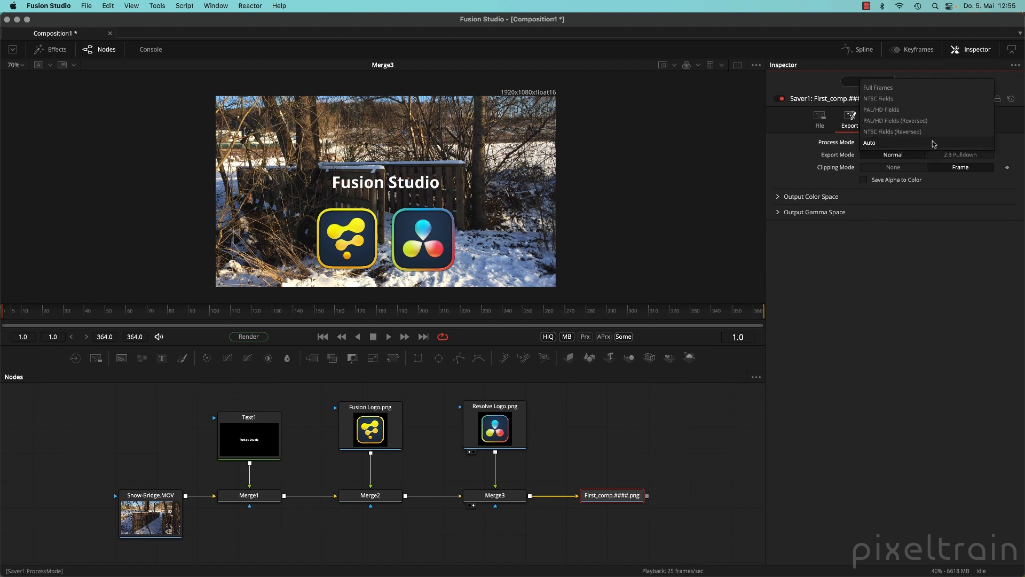
left_click(778, 151)
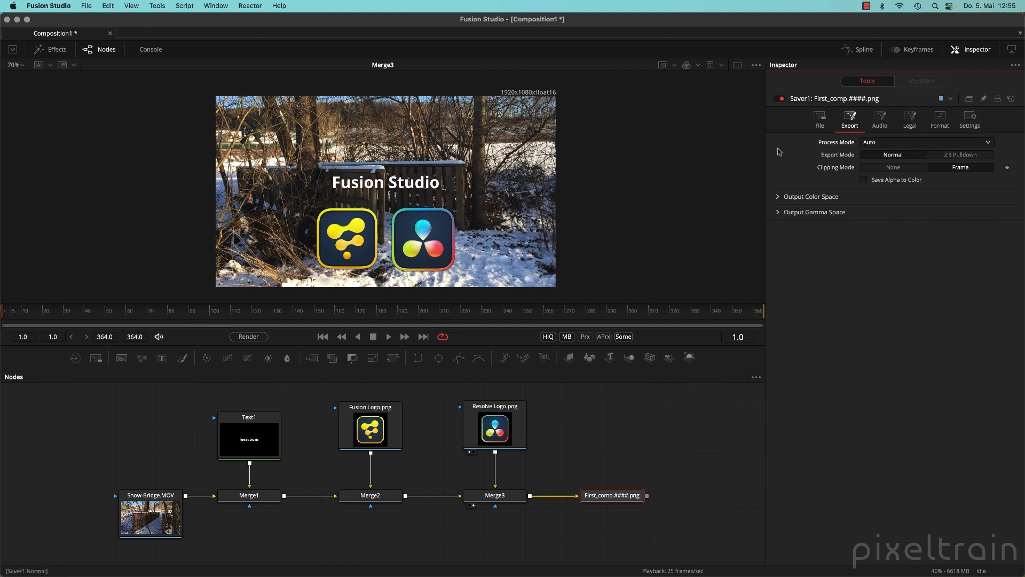
left_click(940, 121)
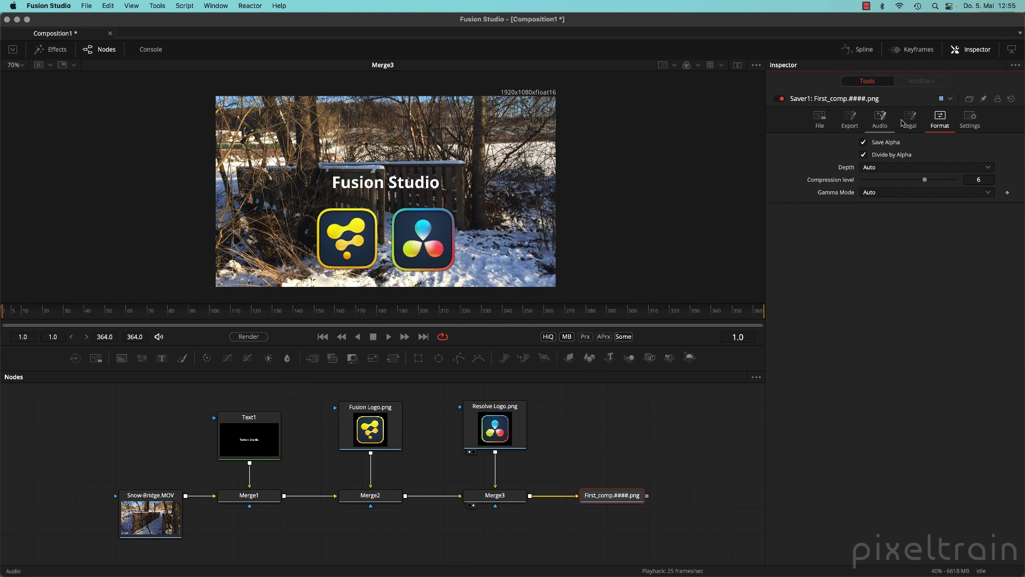
left_click(821, 118)
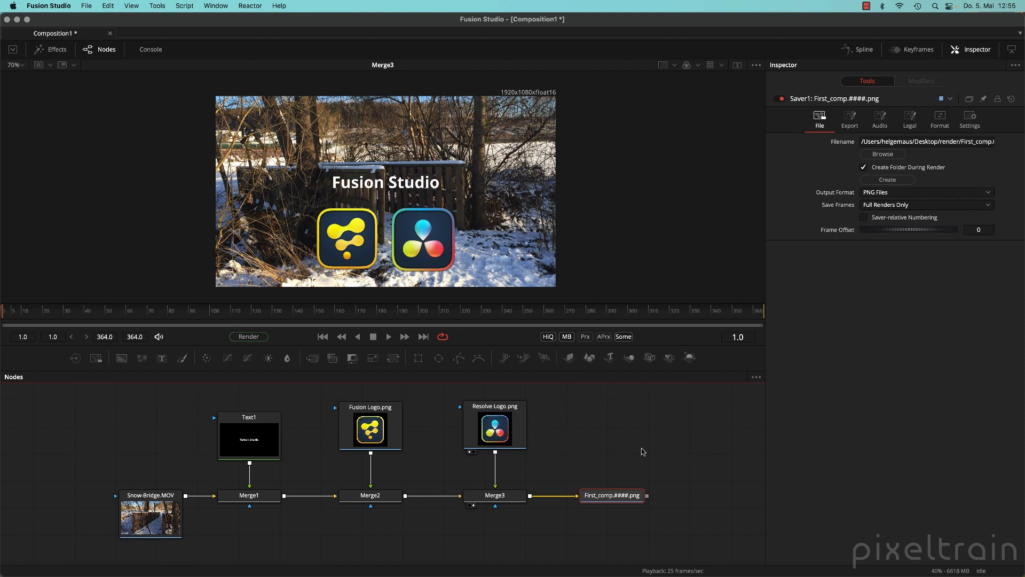
Step: Move the Text1 node up slightly to line it up with the two logo nodes
left_click_drag(249, 441, 249, 431)
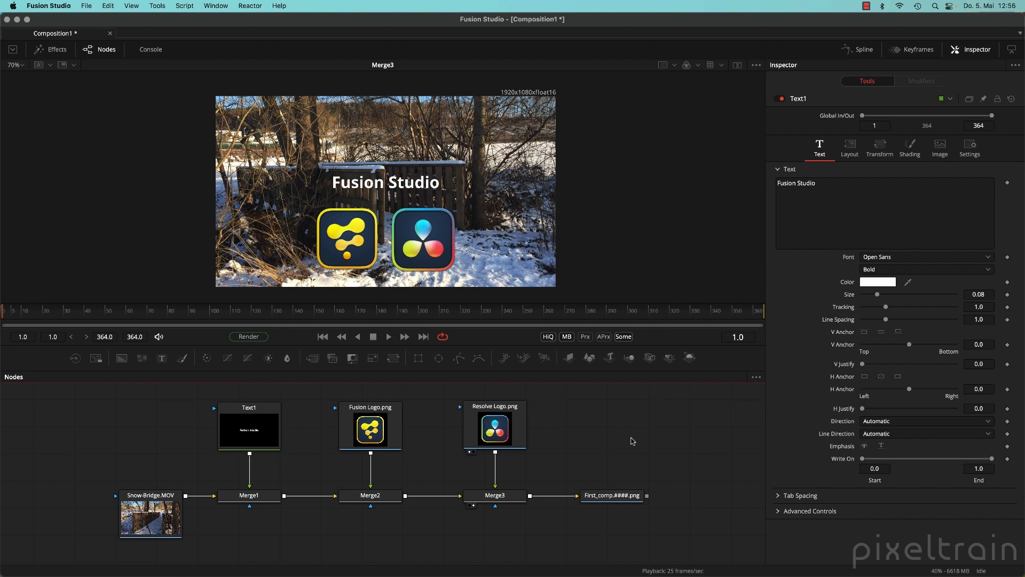
left_click_drag(319, 407, 510, 438)
left_click_drag(349, 440, 314, 437)
Step: Set the import colour depth of the Fusion Logo.png loader to int8
left_click(369, 421)
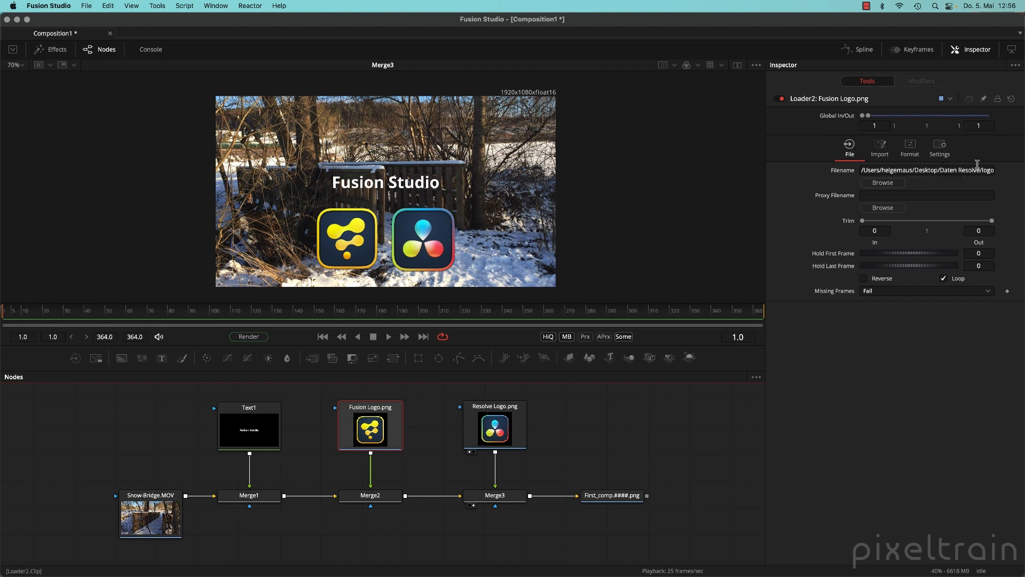
left_click(881, 153)
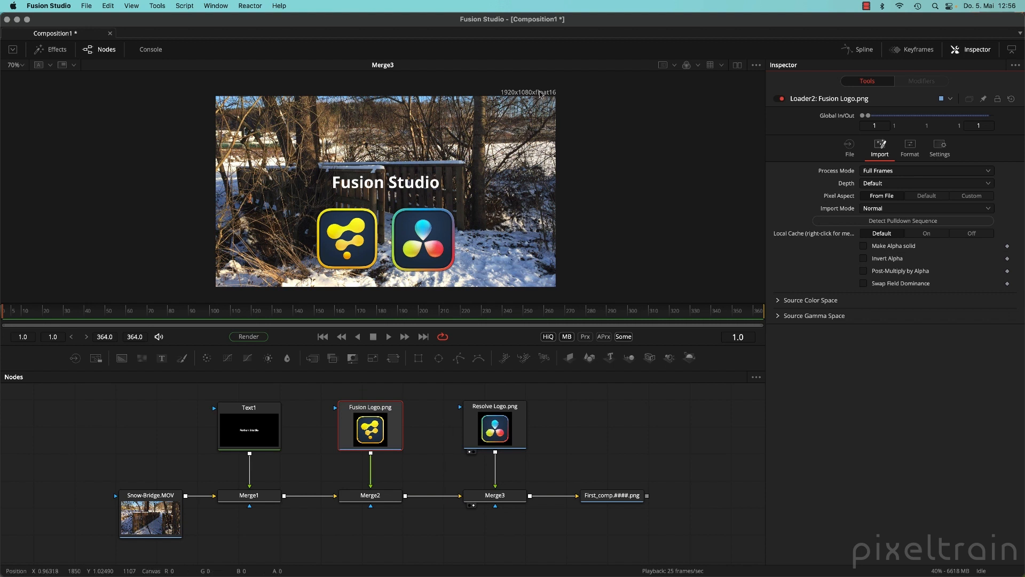
mouse_move(381, 434)
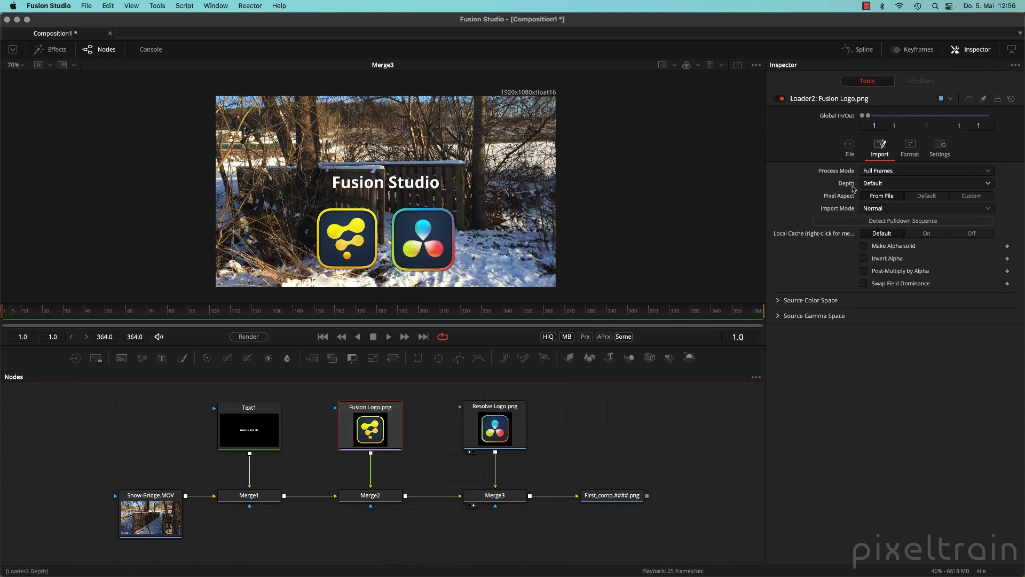
left_click(892, 184)
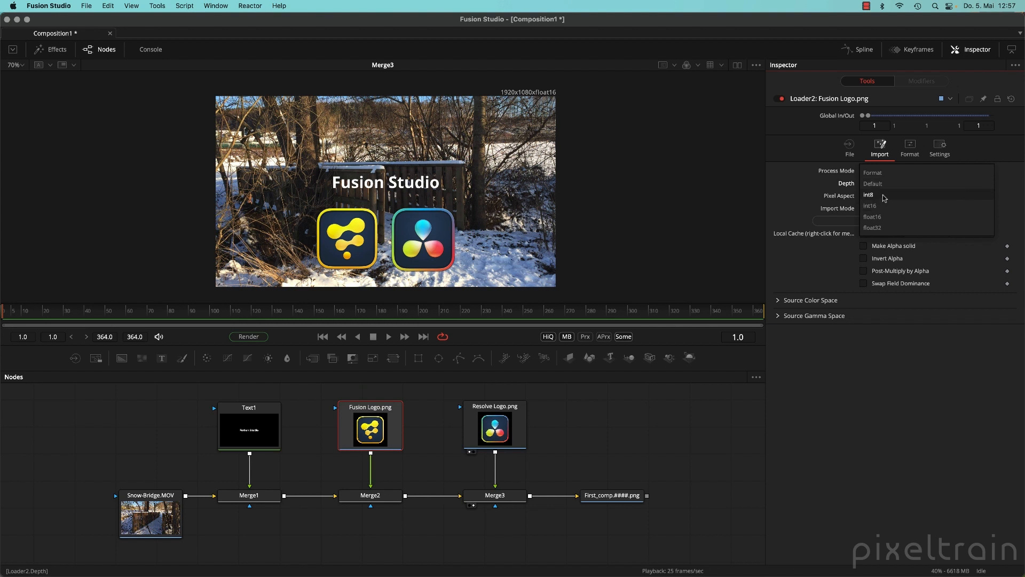
left_click(884, 195)
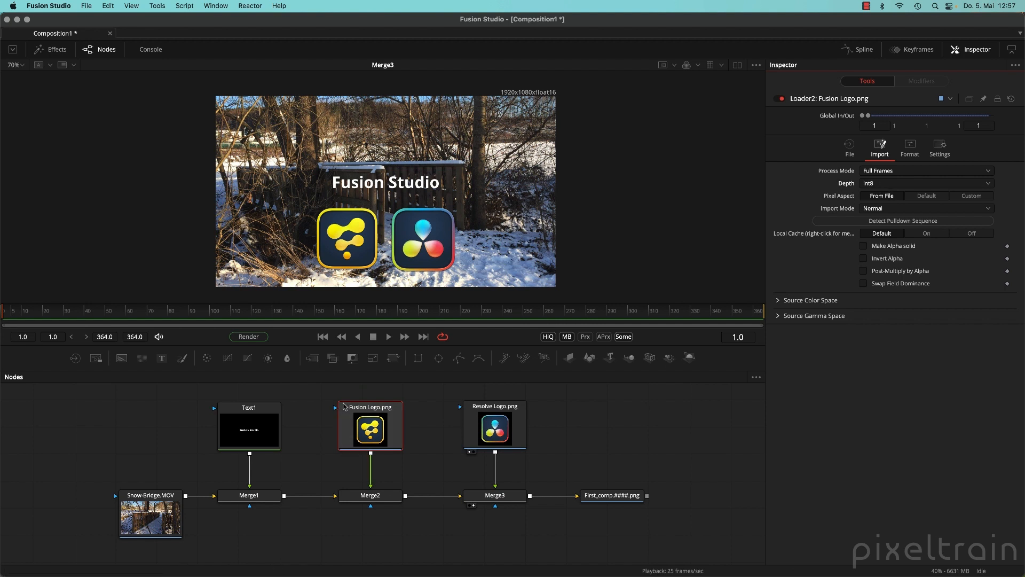
Step: Compare the bit depth of the Fusion Logo.png loader and Merge2 in the viewer, and check Snow-Bridge.MOV's import settings
left_click_drag(386, 425, 386, 410)
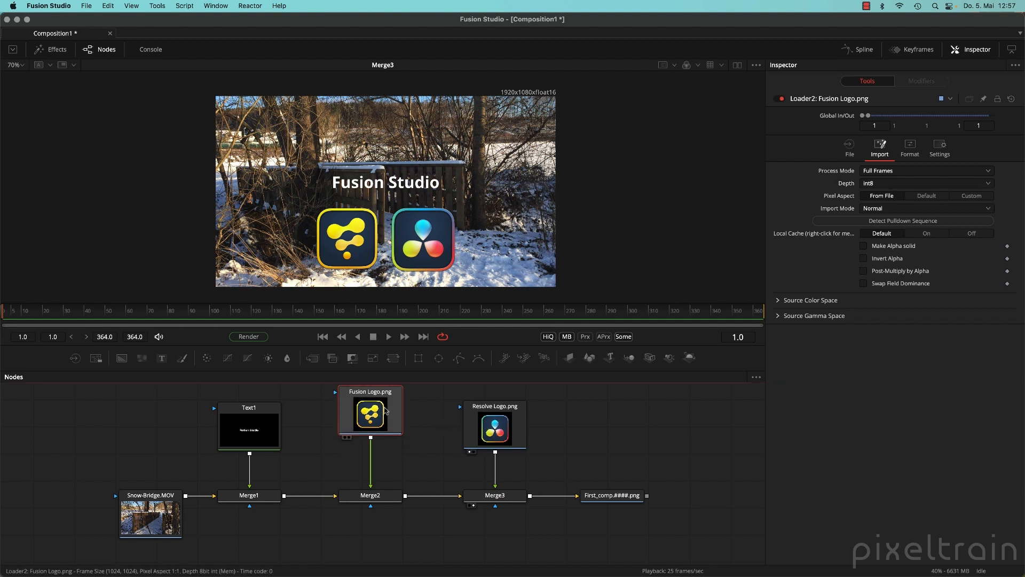
key("super+z")
key("1")
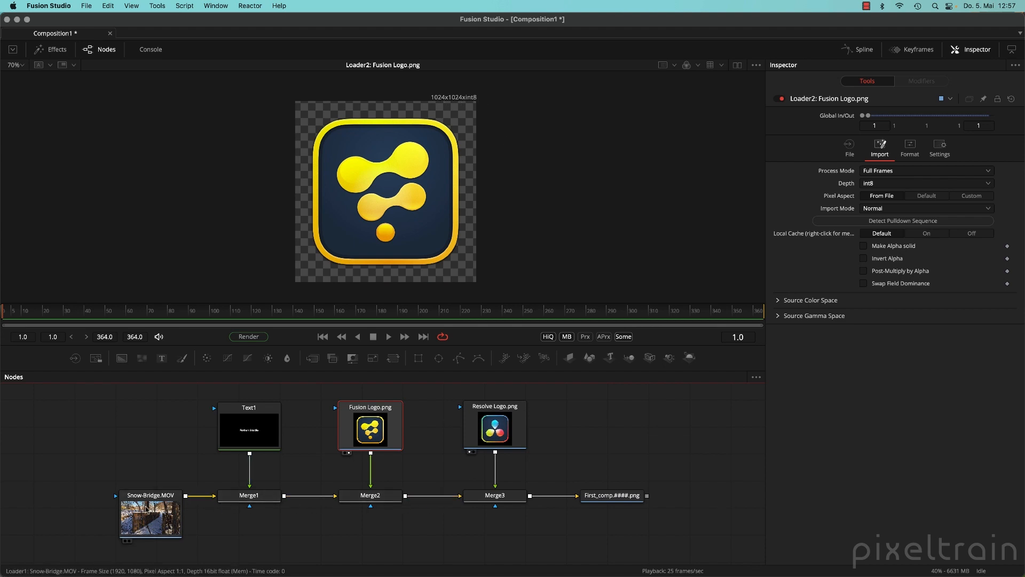
left_click_drag(370, 495, 514, 197)
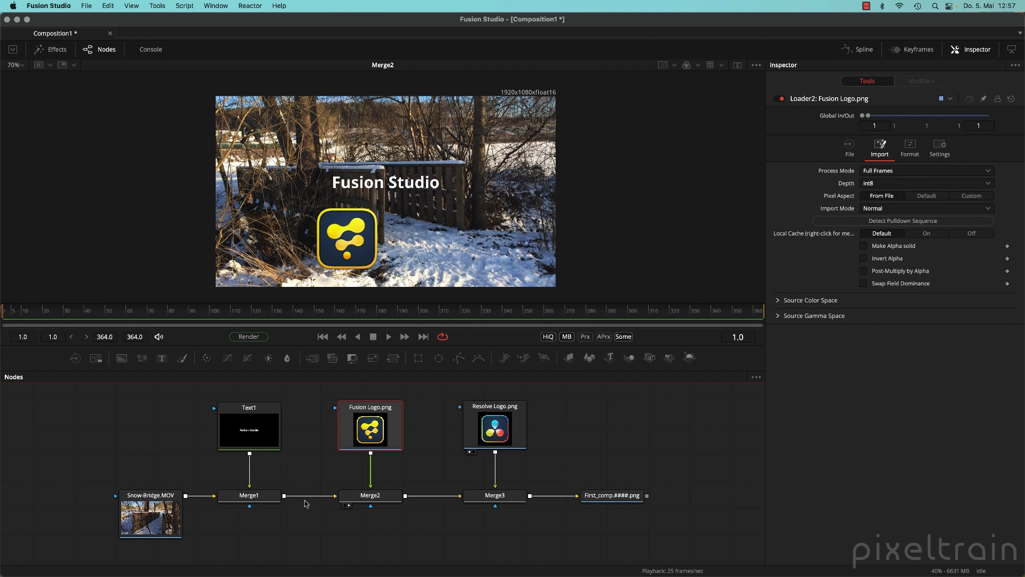
left_click(162, 536)
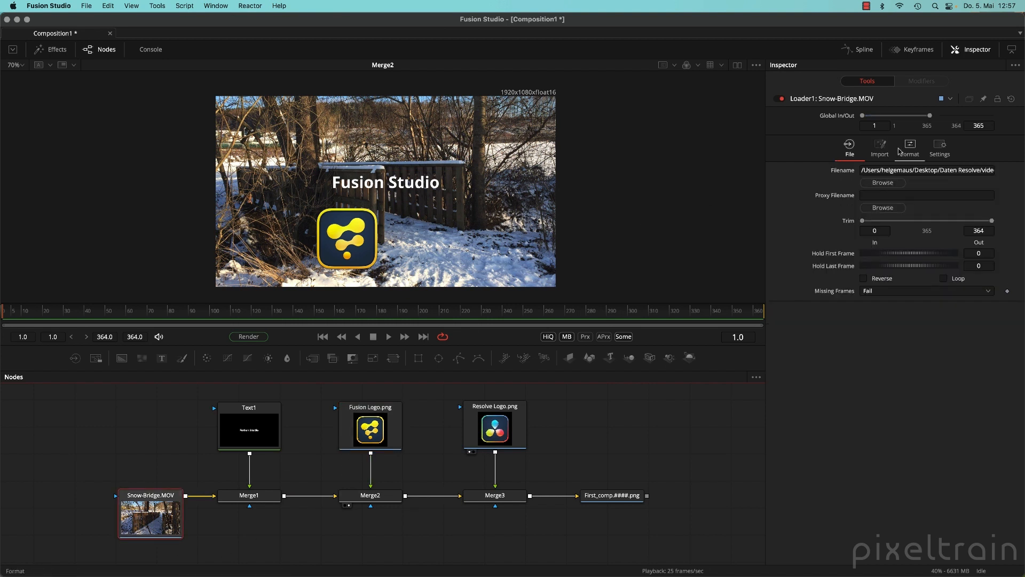
left_click(879, 147)
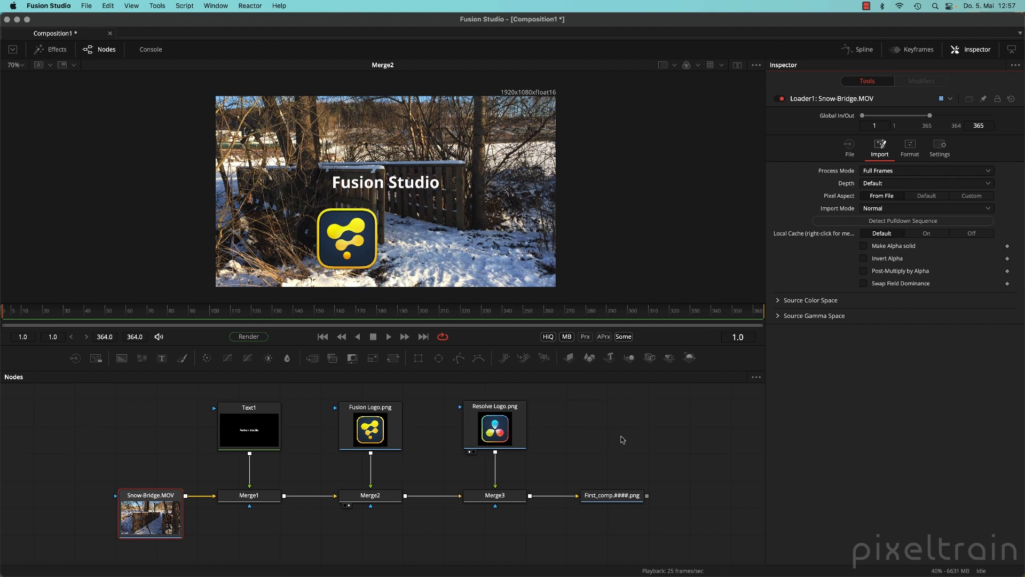
Step: Select the First_comp Saver and review the render settings for the Final configuration and frame range
left_click_drag(618, 421, 614, 410)
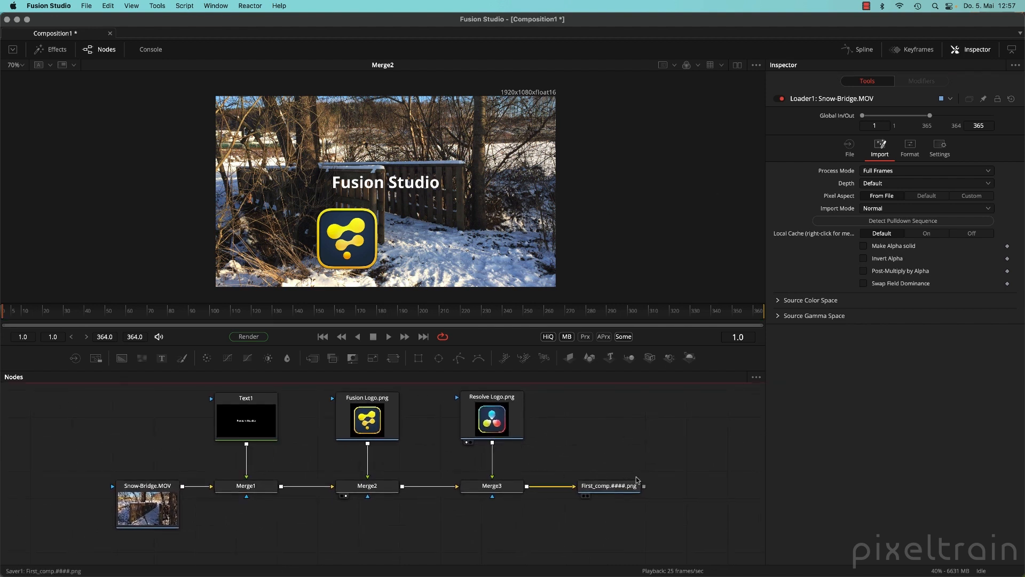
left_click(618, 487)
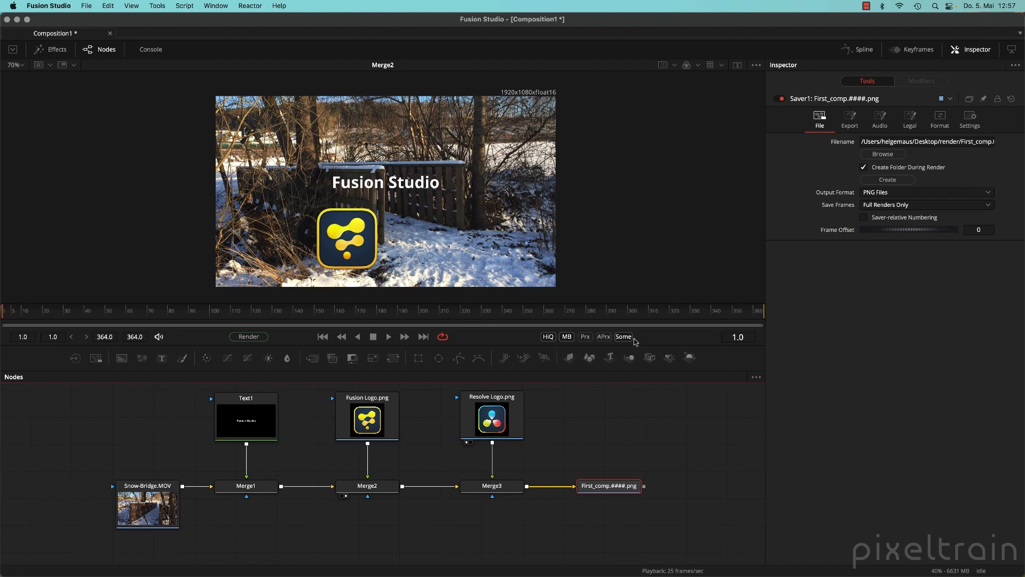
left_click(259, 337)
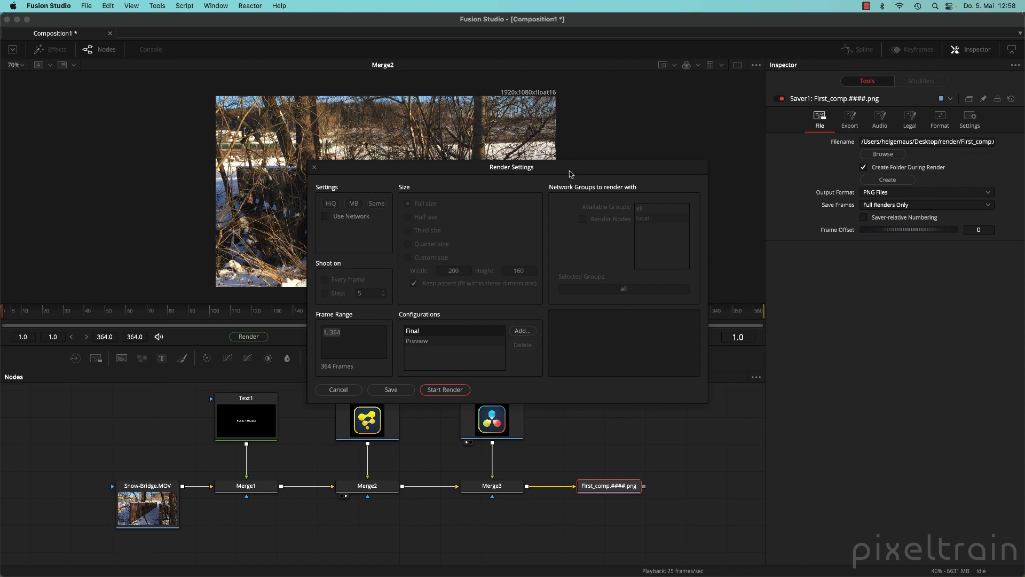
left_click_drag(569, 171, 562, 126)
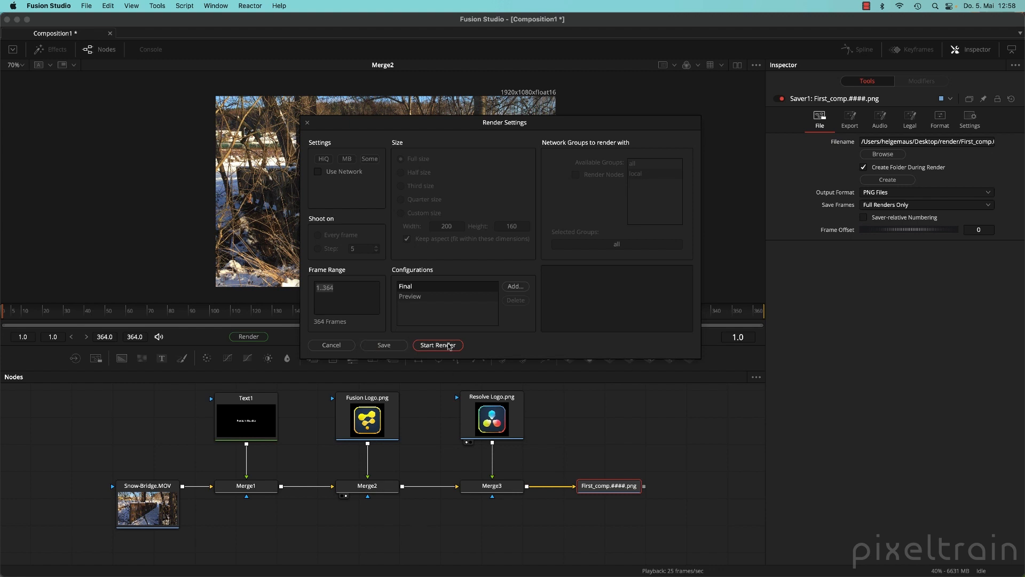
left_click(450, 345)
Step: Add a new Loader below the existing node chain and browse to Daten Resolve/Sequence/Car Animation (EXR) for its file
scroll(337, 480, "down", 5)
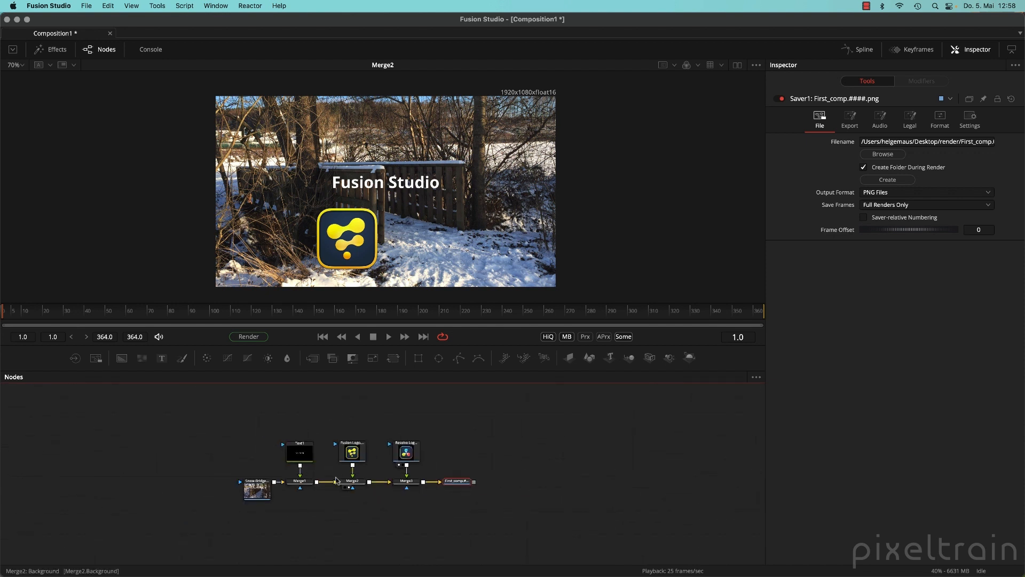
left_click_drag(329, 473, 358, 423)
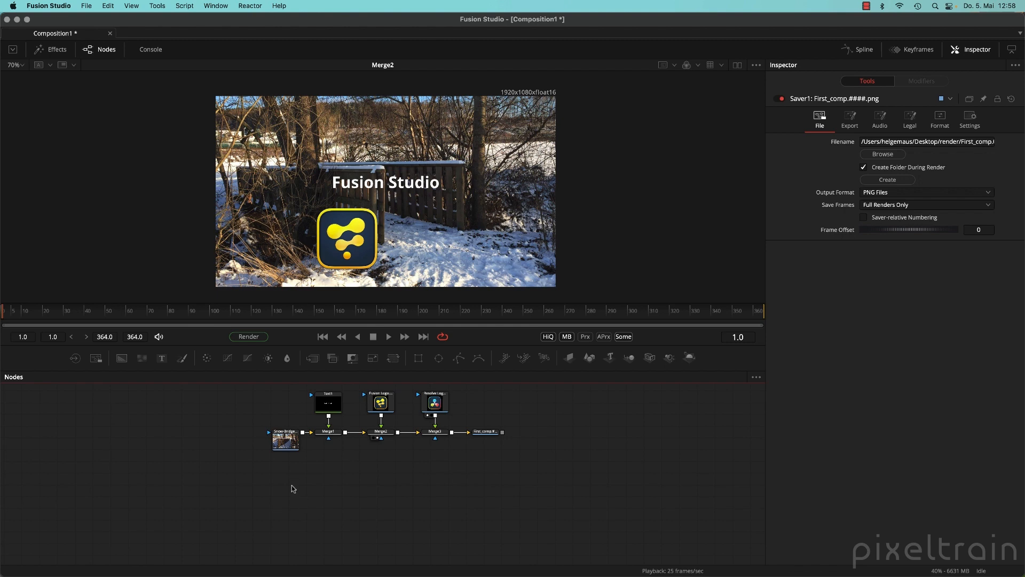
left_click(75, 358)
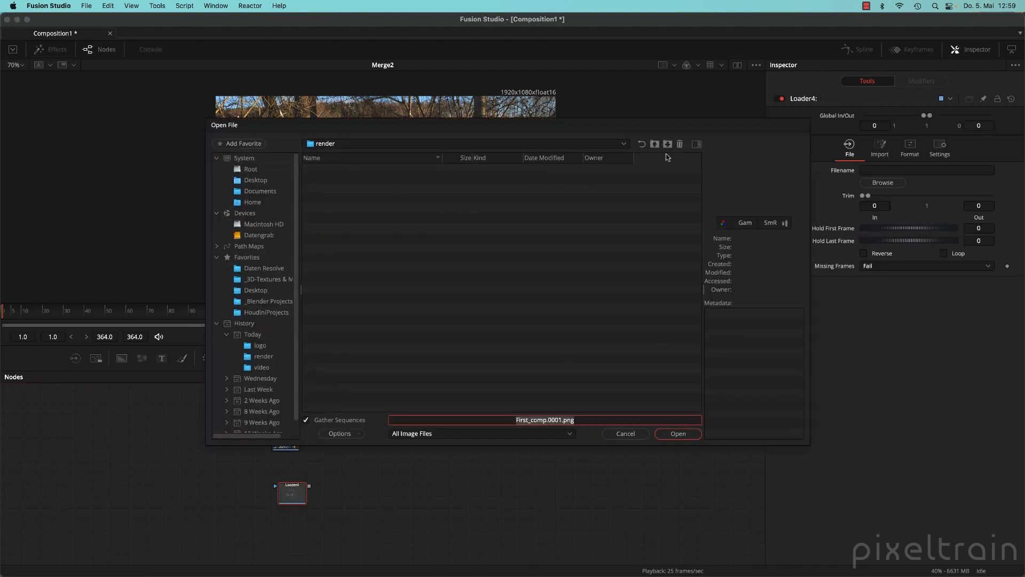
left_click(655, 144)
left_click(326, 184)
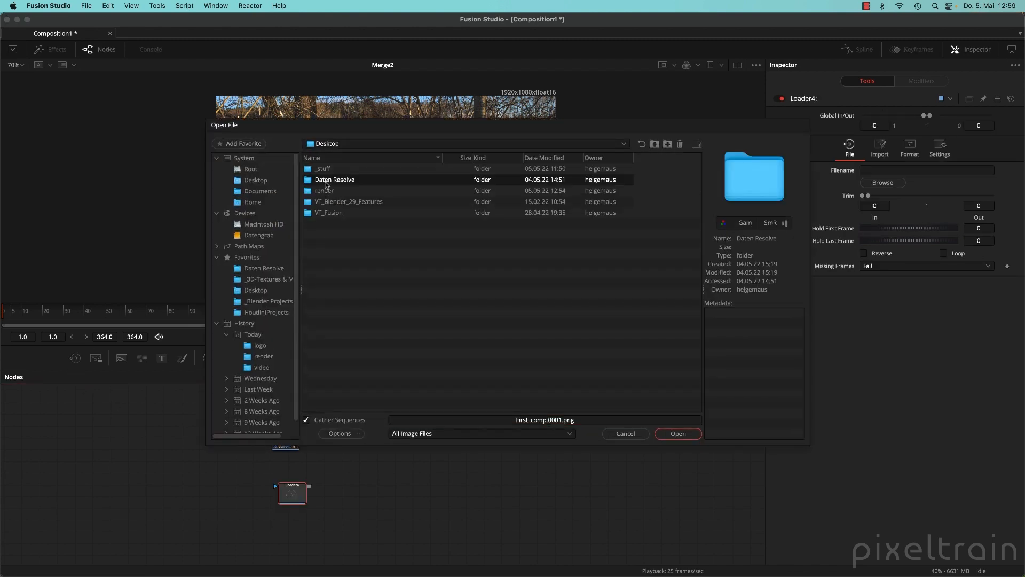
double_click(326, 181)
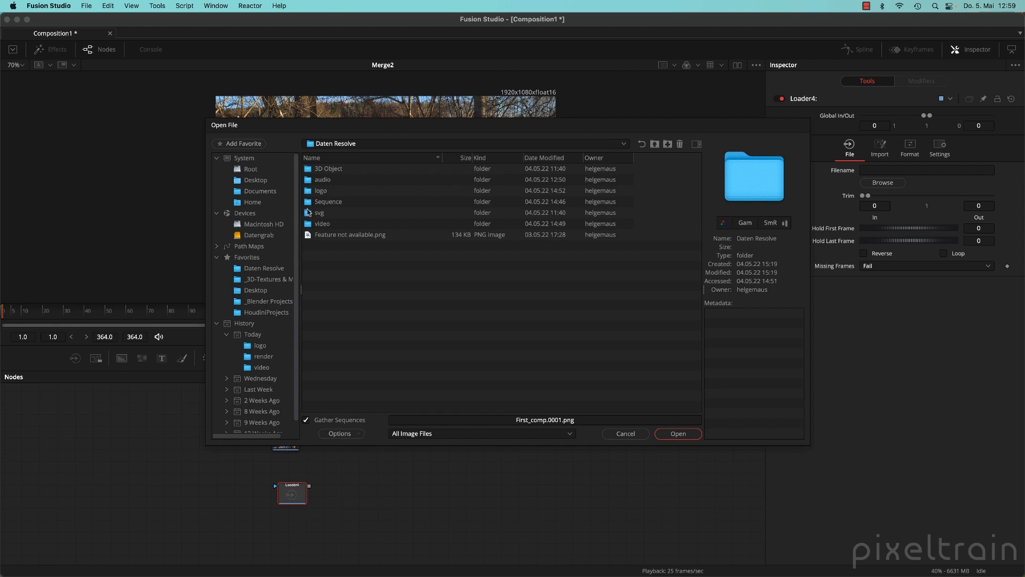
double_click(309, 204)
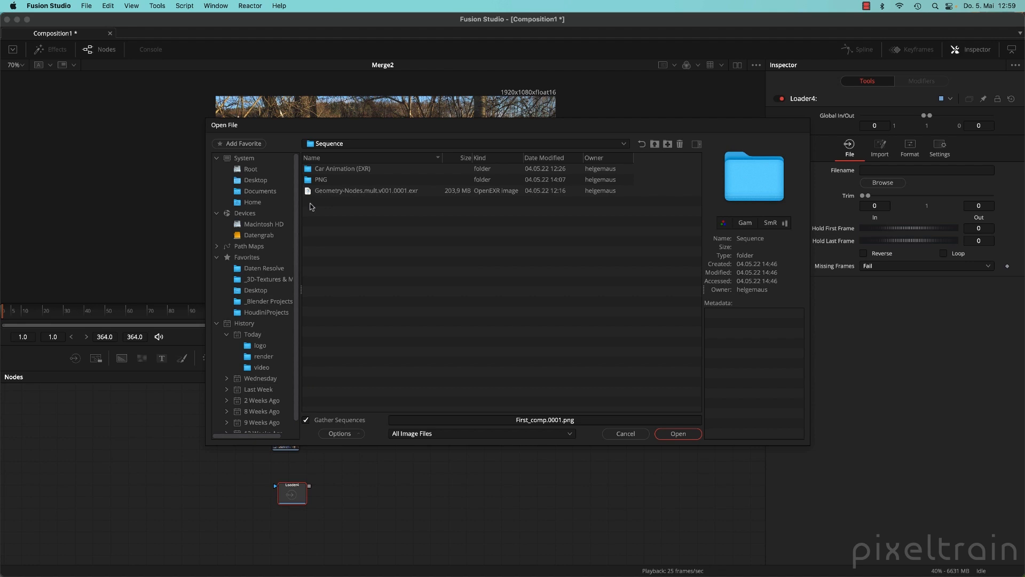
double_click(307, 169)
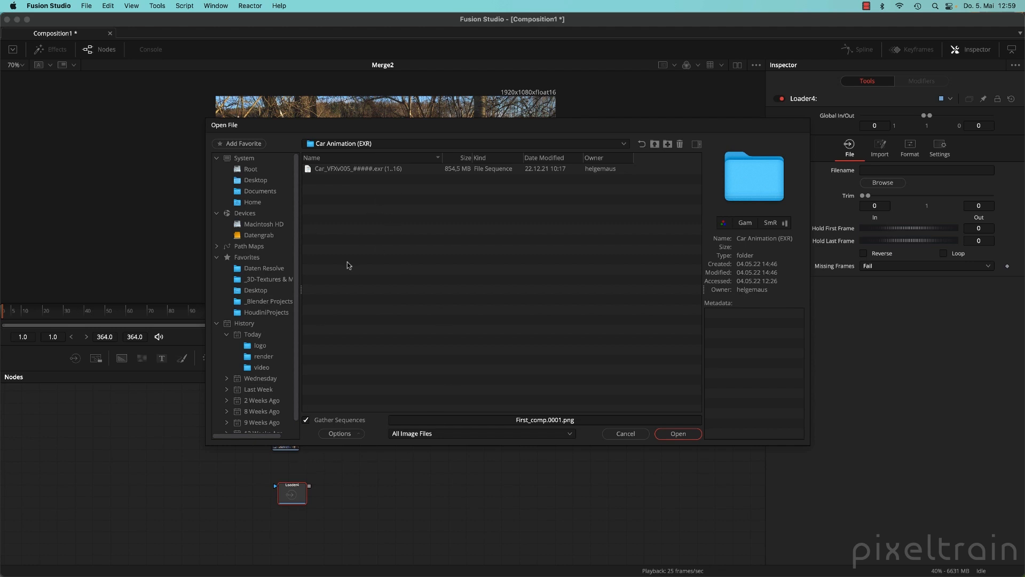
Step: Turn off Gather Sequences to inspect individual Car_VFXv005 EXR frames, including frames 11 and 15, and turn it back on
left_click(306, 421)
left_click(307, 421)
left_click(306, 420)
left_click(307, 420)
left_click(306, 421)
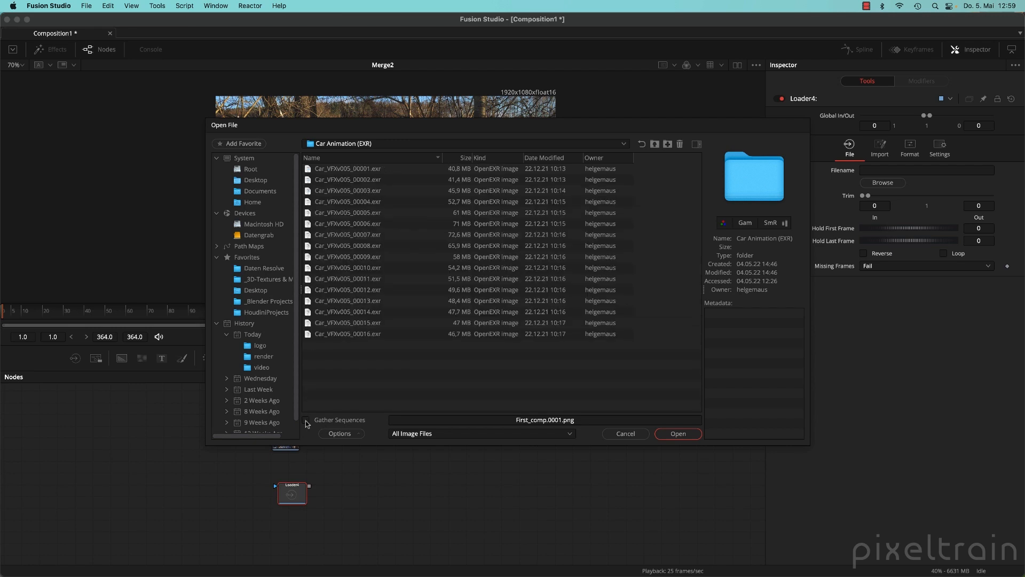
left_click(381, 171)
left_click(369, 224)
left_click(367, 279)
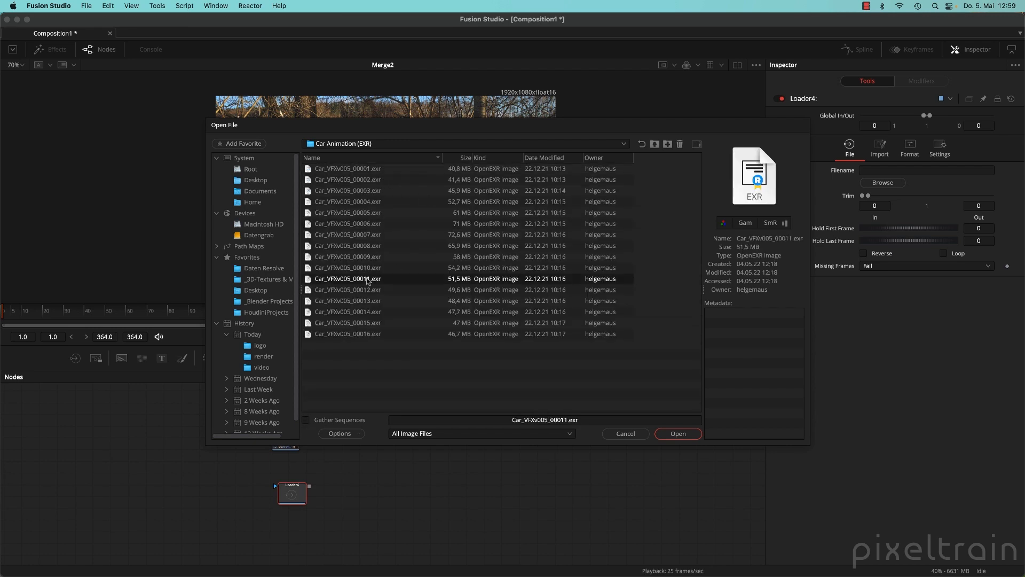
left_click(364, 323)
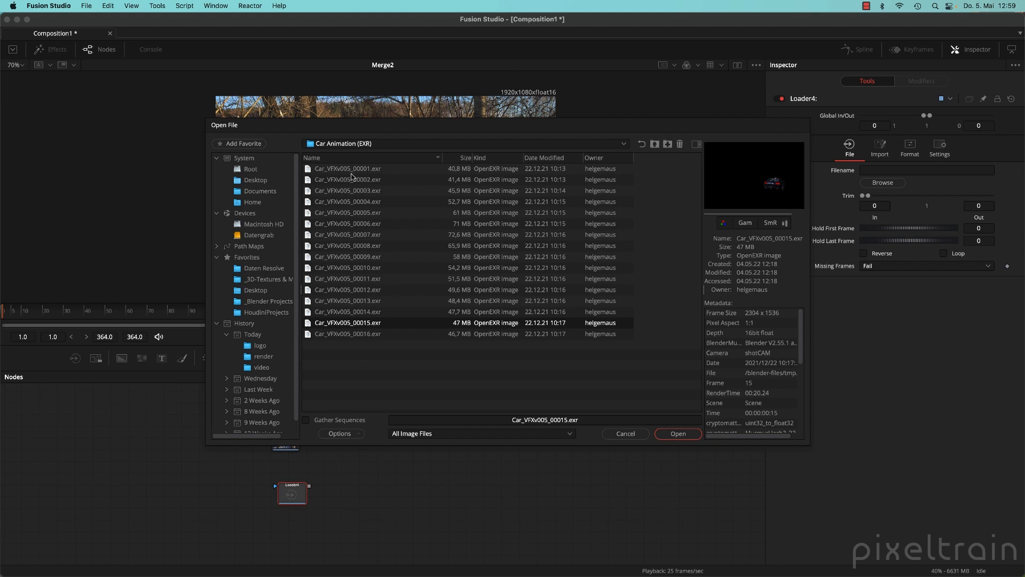
left_click(307, 422)
Step: Preview the Car_VFXv005_#####.exr sequence with gamma correction, load it, and show the loader in the viewer
left_click(360, 171)
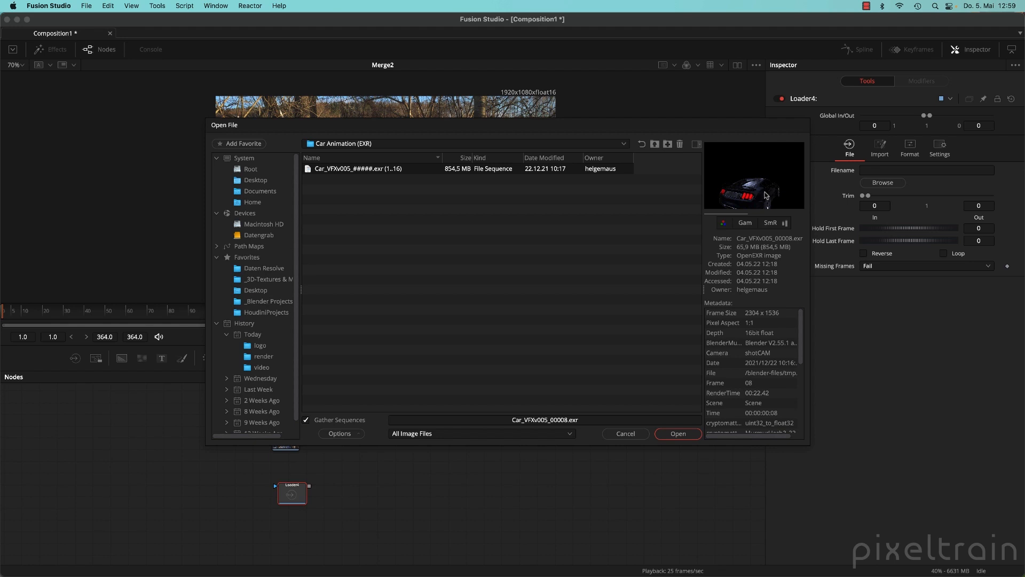
left_click(744, 223)
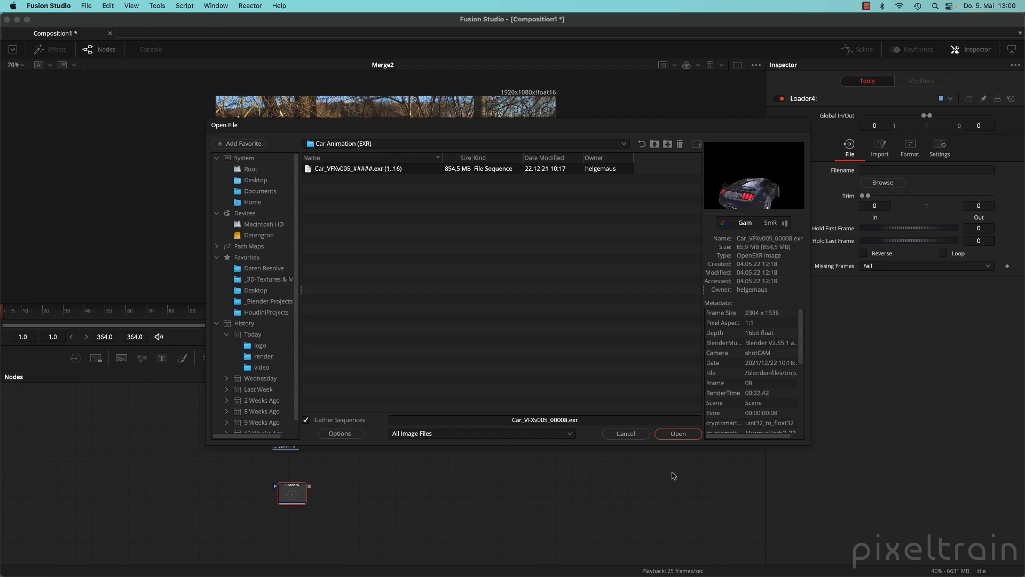
left_click(678, 434)
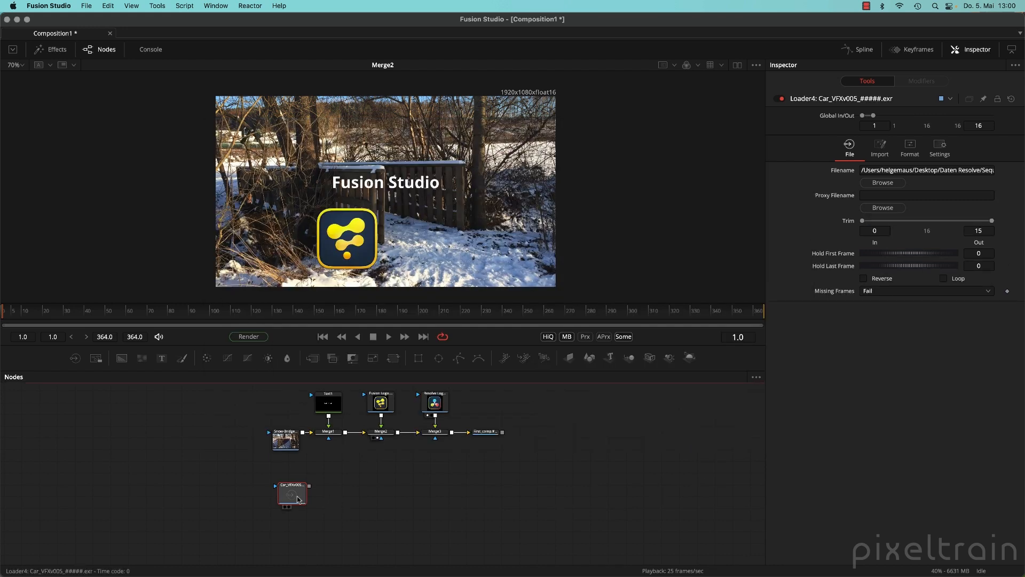
key("1")
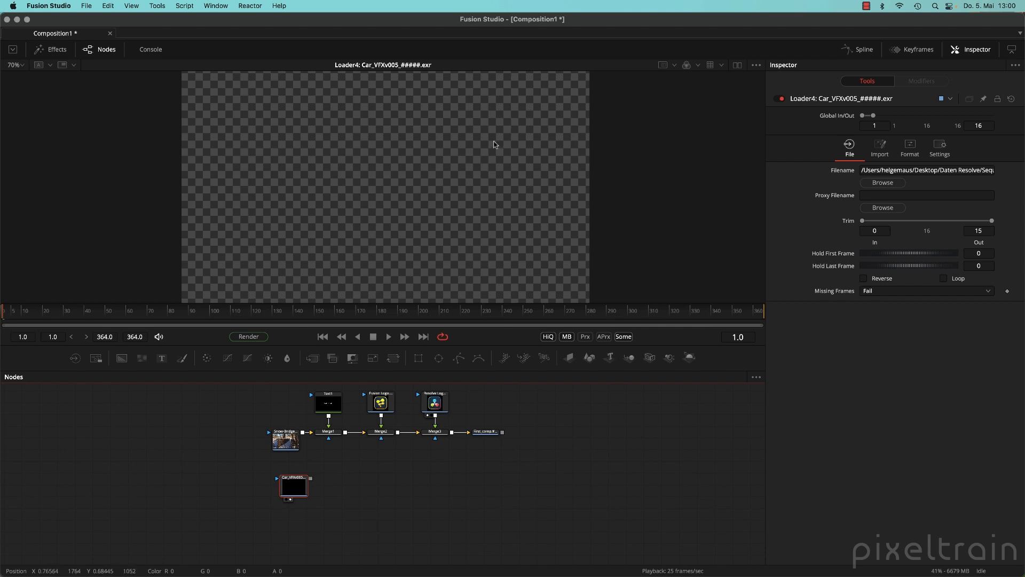
Step: Look through the viewer options and switch the checker underlay off and on again
right_click(493, 107)
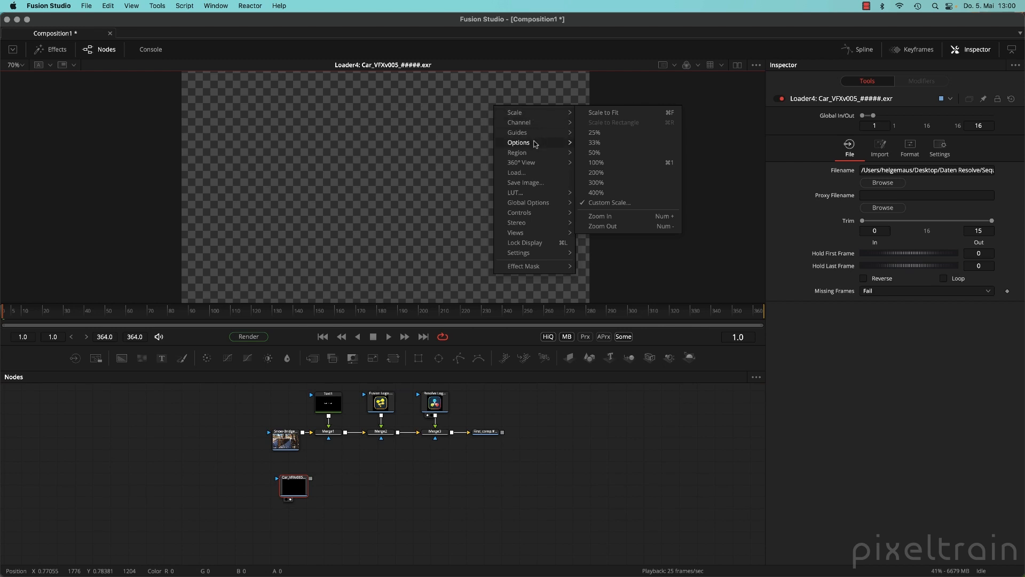
mouse_move(538, 144)
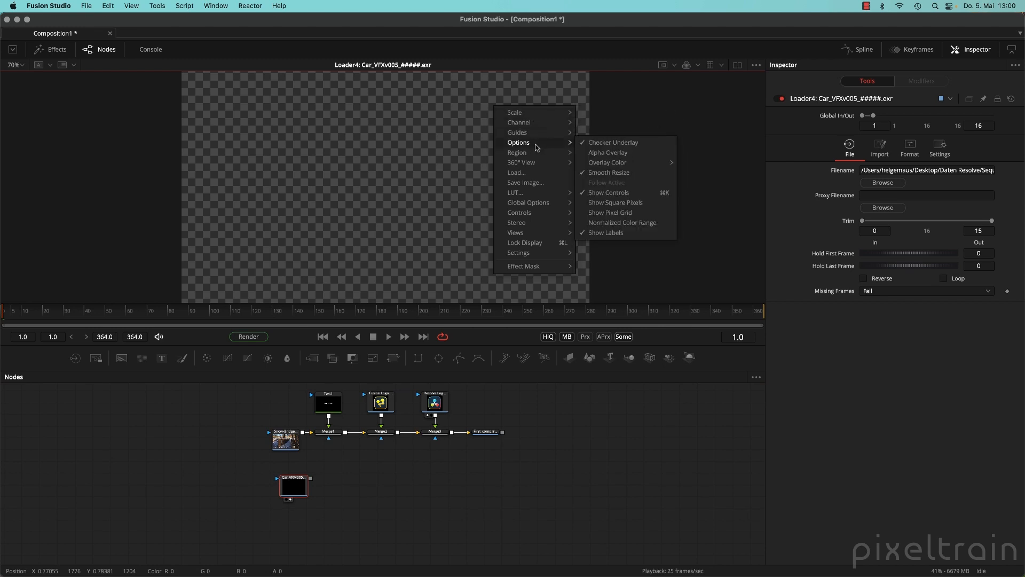
key("Escape")
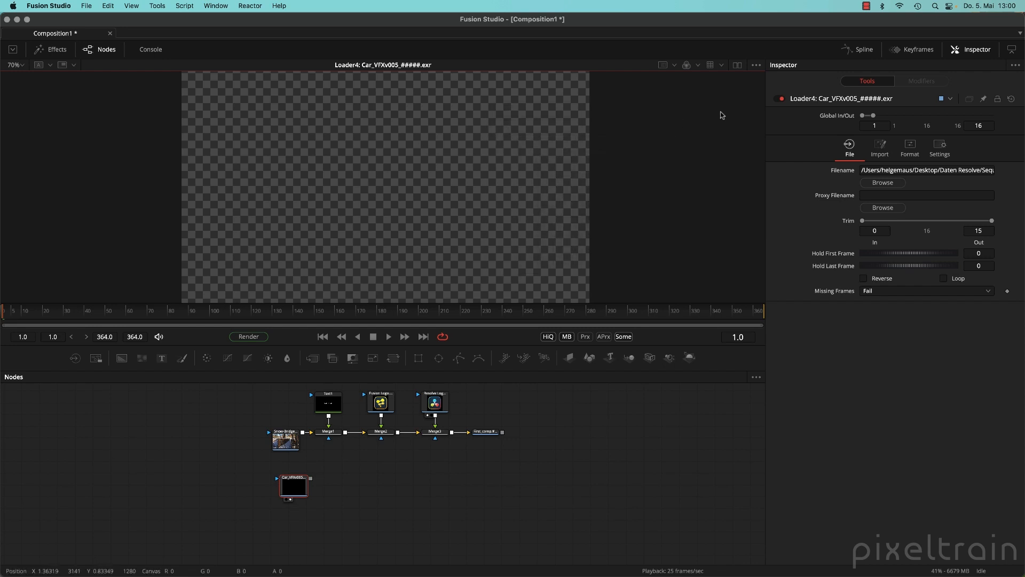
left_click(755, 66)
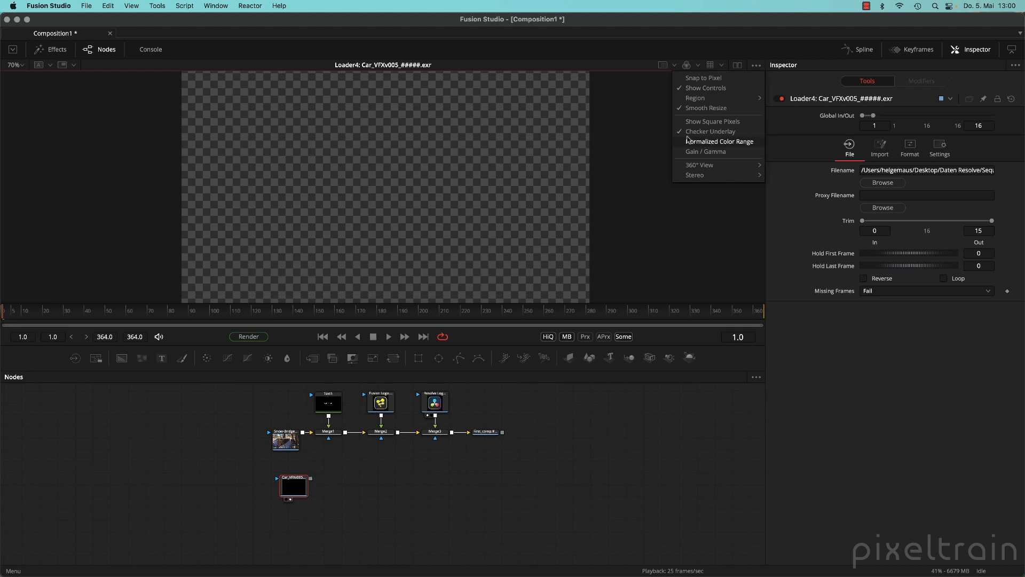
left_click(722, 133)
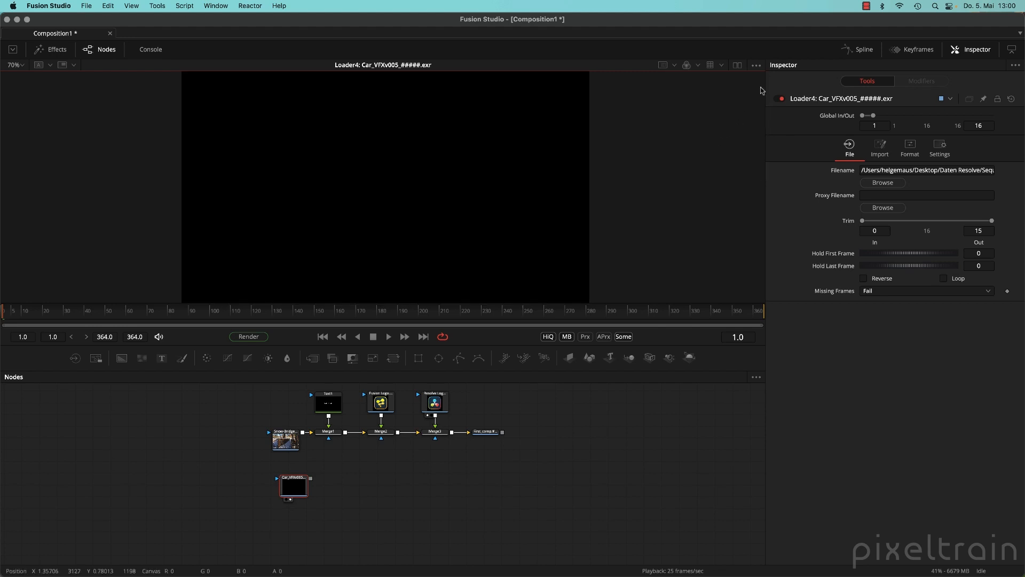
left_click(756, 65)
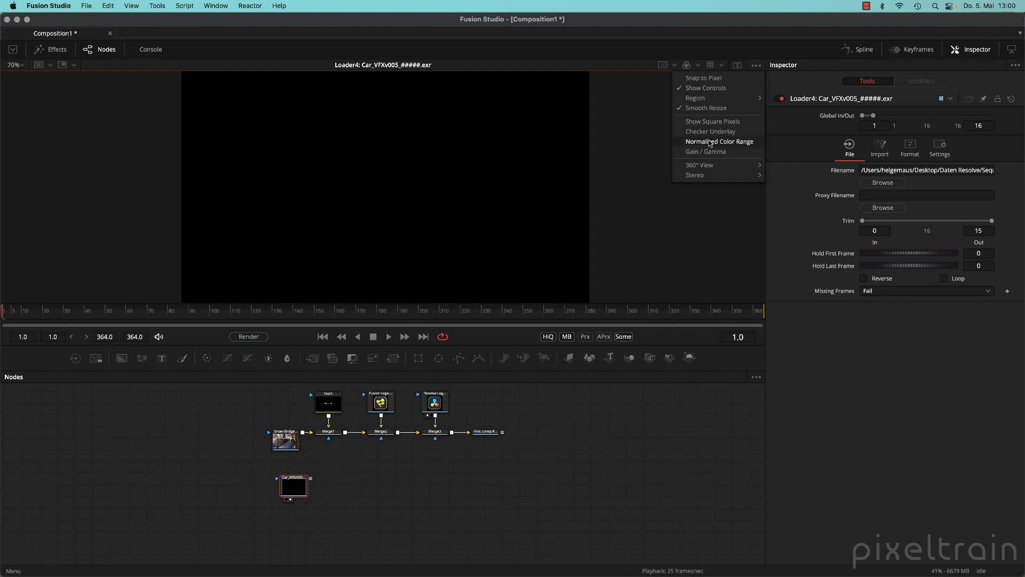
left_click(697, 134)
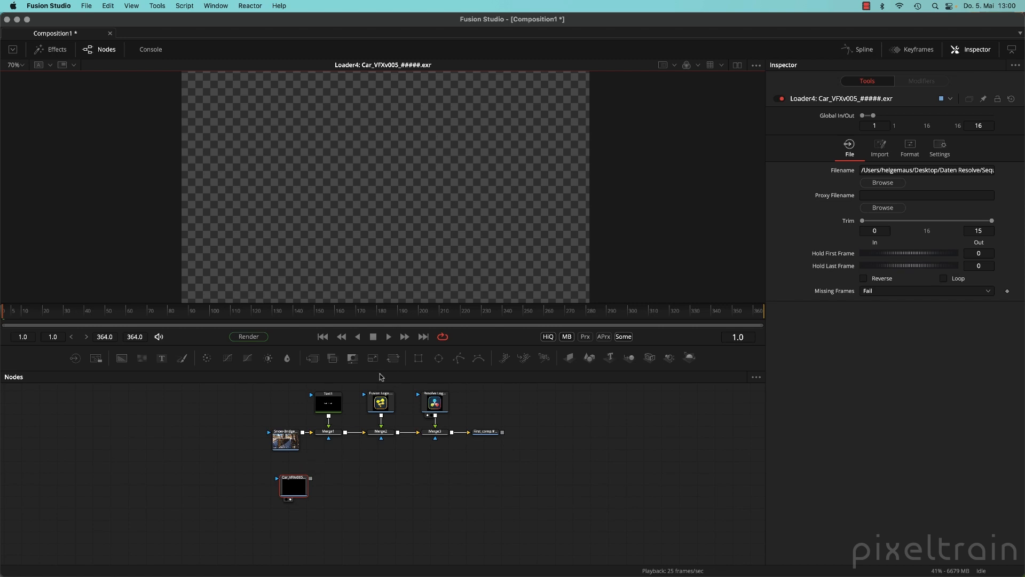
Step: Place the car loader under Snow-Bridge.MOV and play its sequence within a render range of frames 1 to 16
left_click_drag(301, 491, 291, 488)
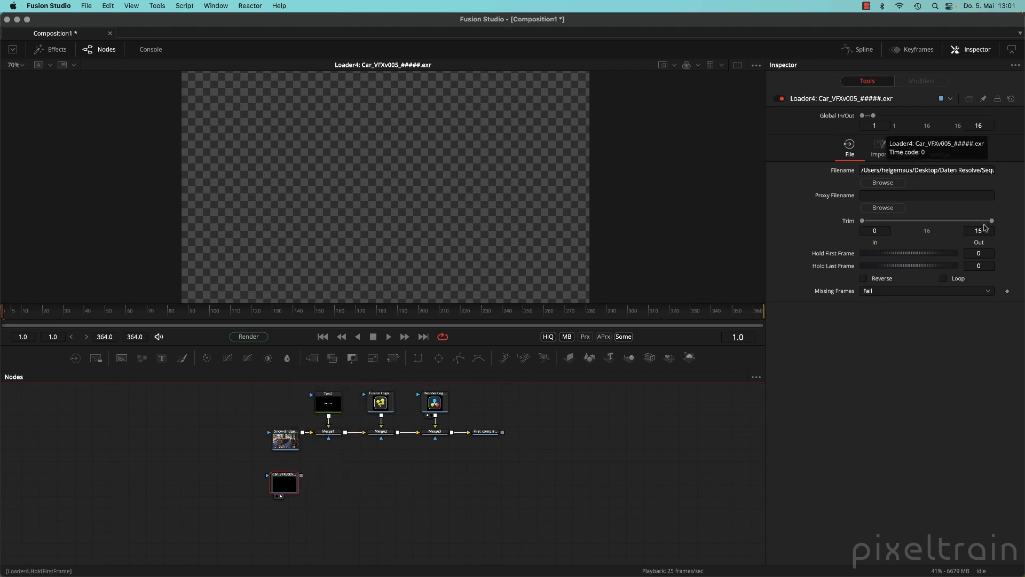
mouse_move(284, 485)
left_mouse_down()
mouse_move(283, 432)
mouse_move(284, 486)
left_mouse_up()
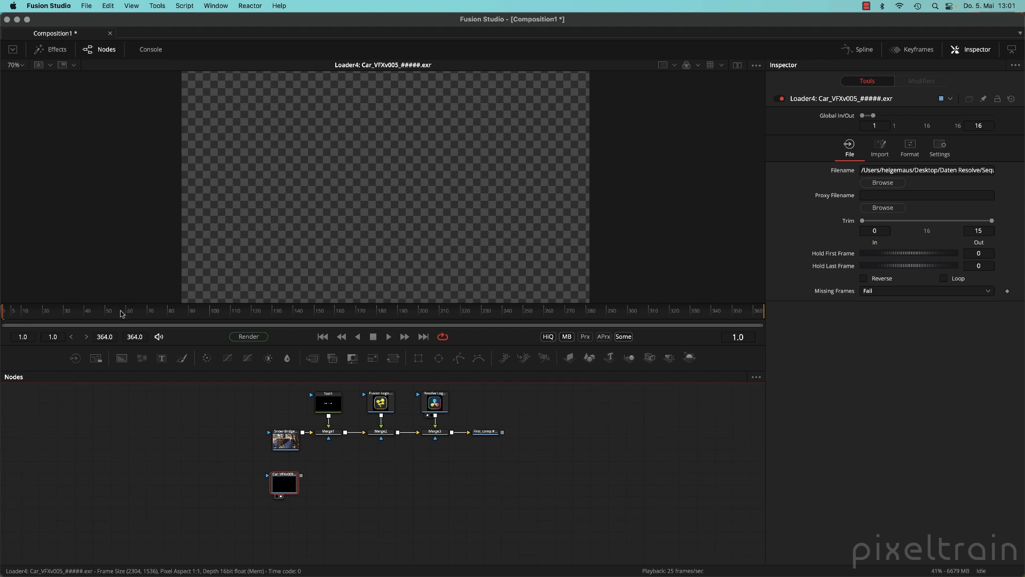
left_click_drag(121, 311, 121, 311)
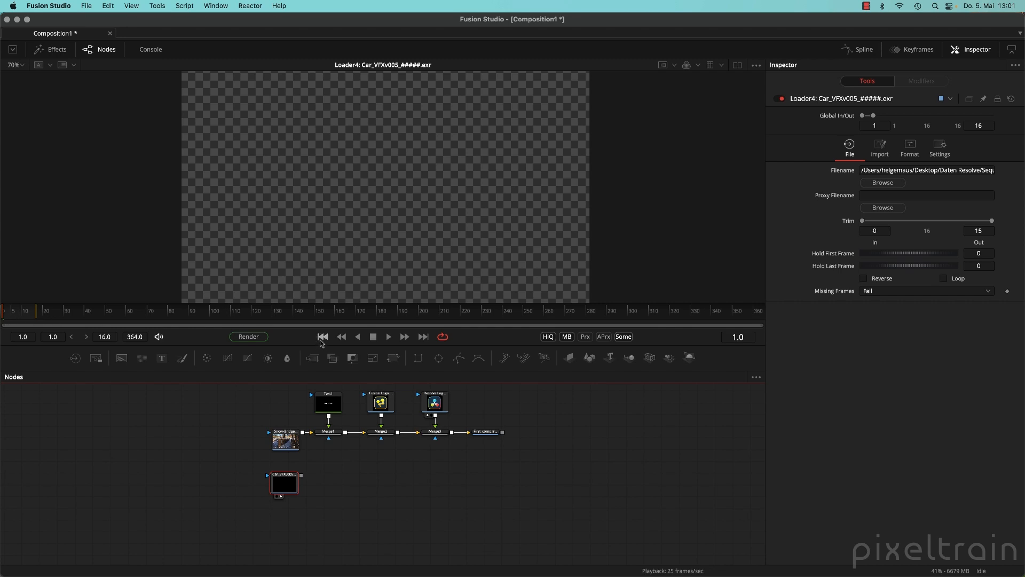
left_click(390, 338)
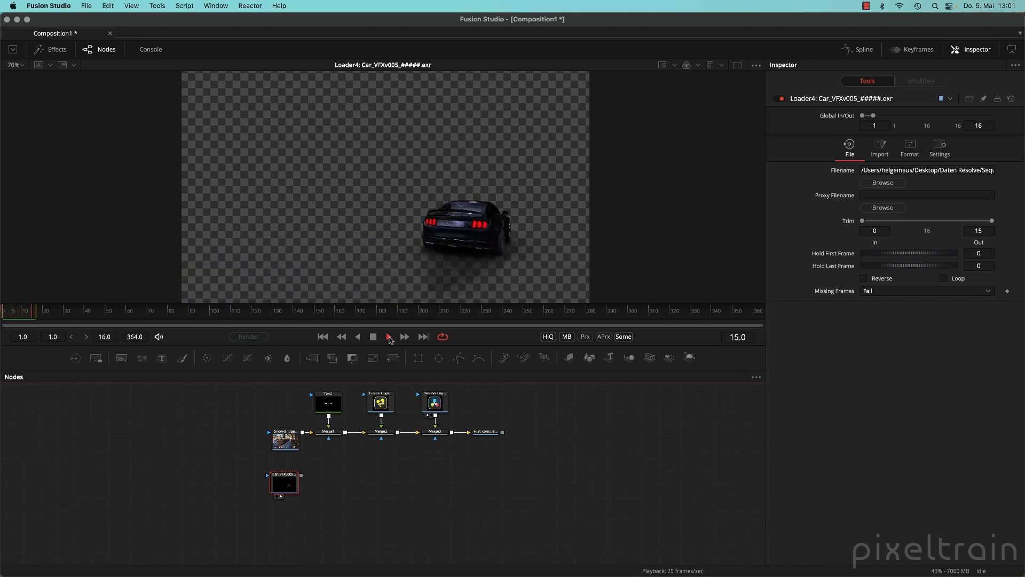
left_click(389, 337)
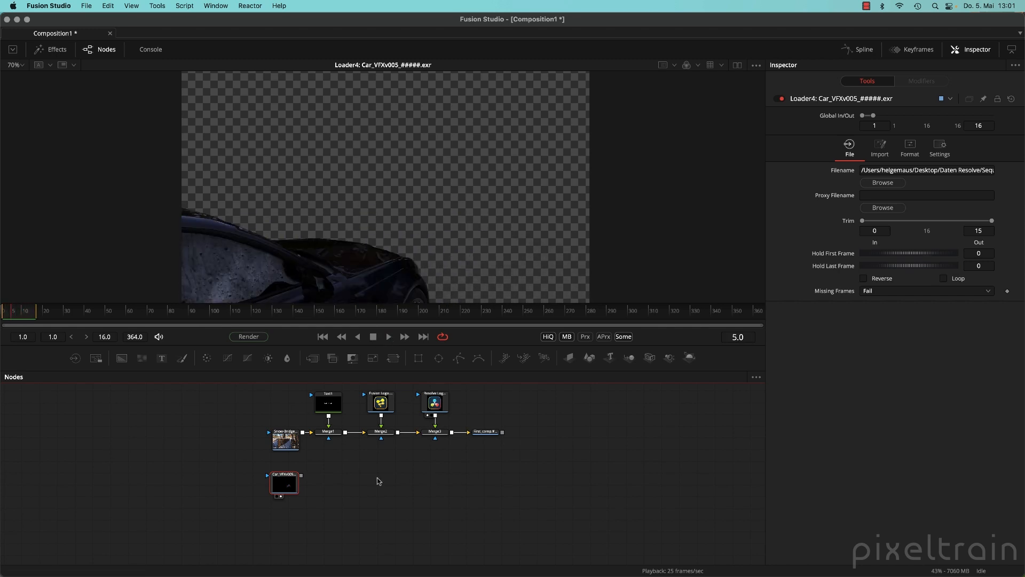
Step: Move the playhead to frame 9, apply the Fusion View LUT to the car viewer, and open the LUT's editor
mouse_move(289, 477)
left_click_drag(14, 313, 20, 313)
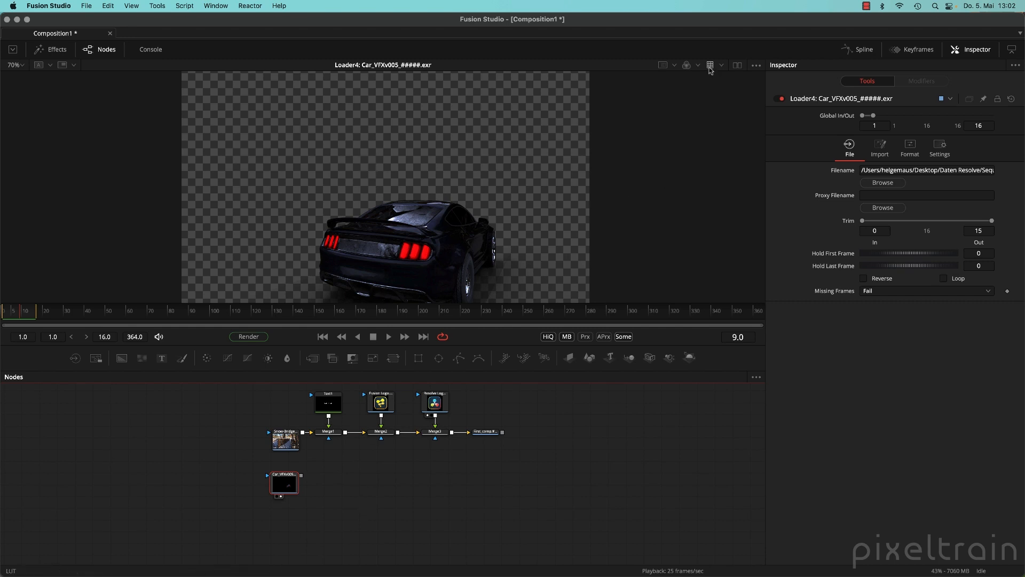
left_click(722, 66)
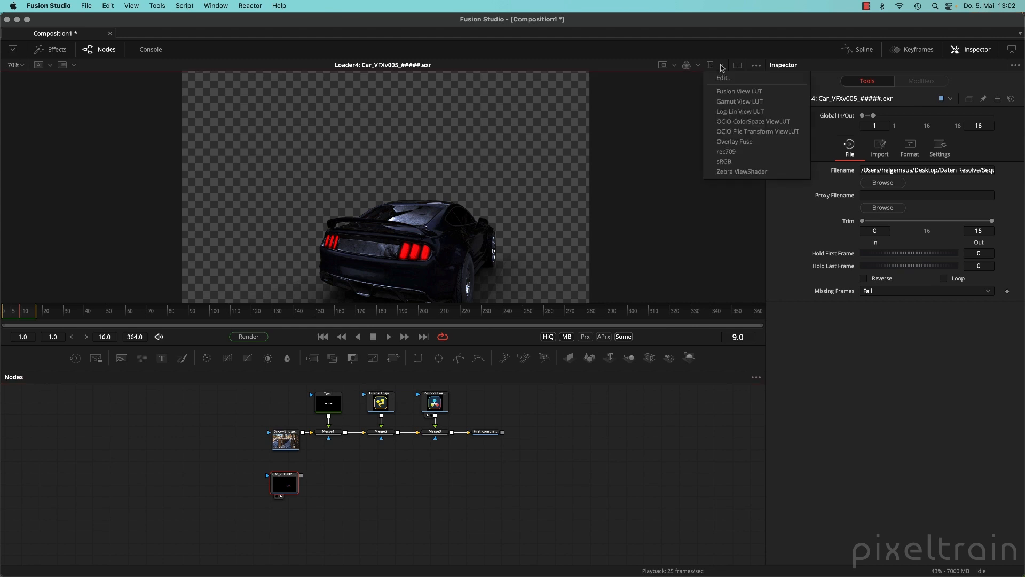
left_click(748, 94)
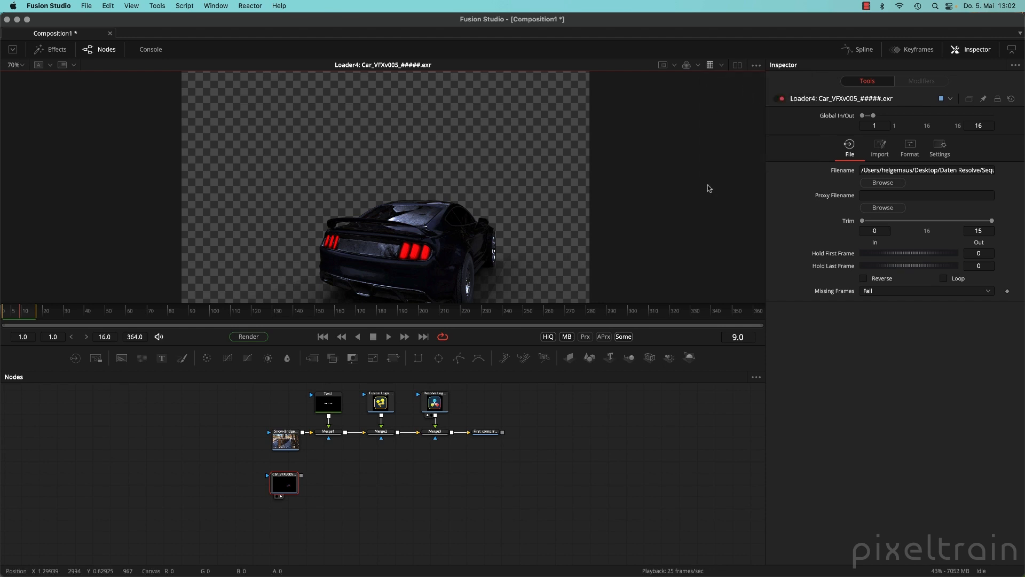
left_click(721, 65)
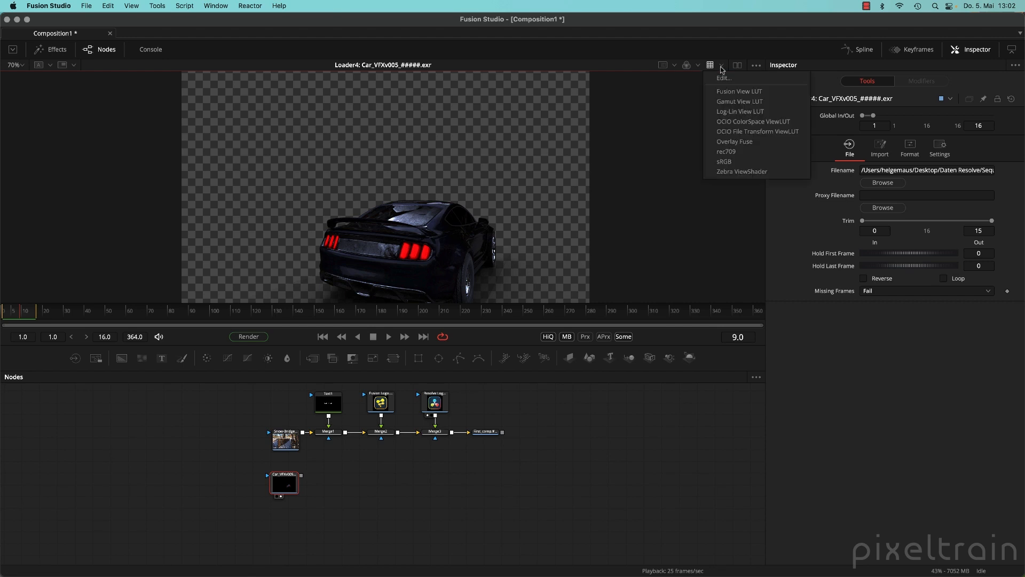
left_click(727, 78)
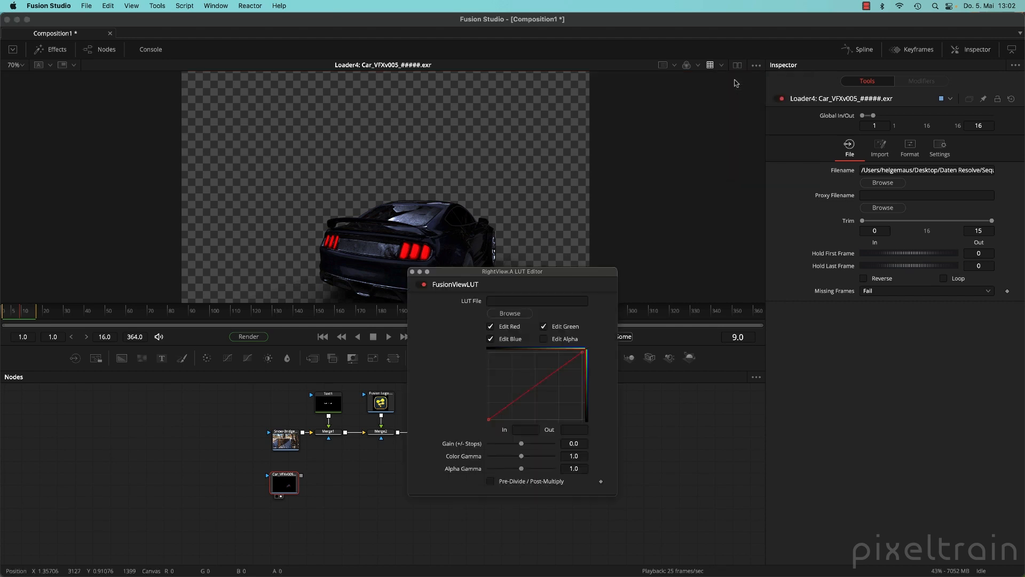
Step: Try a Color Gamma of 2.2 in the Fusion View LUT, reset it to the default, and close the editor
left_click_drag(510, 272, 672, 86)
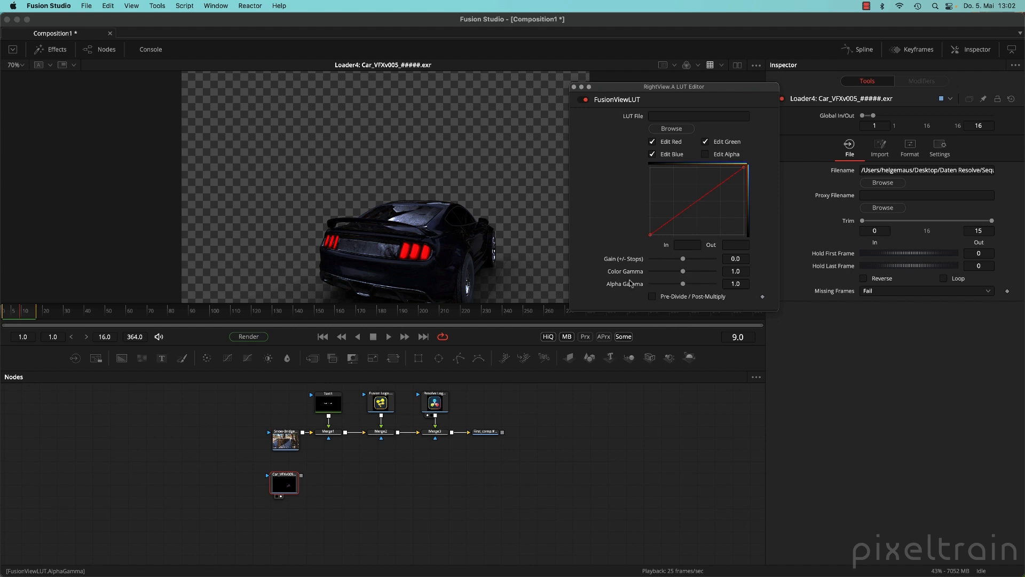
left_click(743, 270)
type("2.2")
key("Tab")
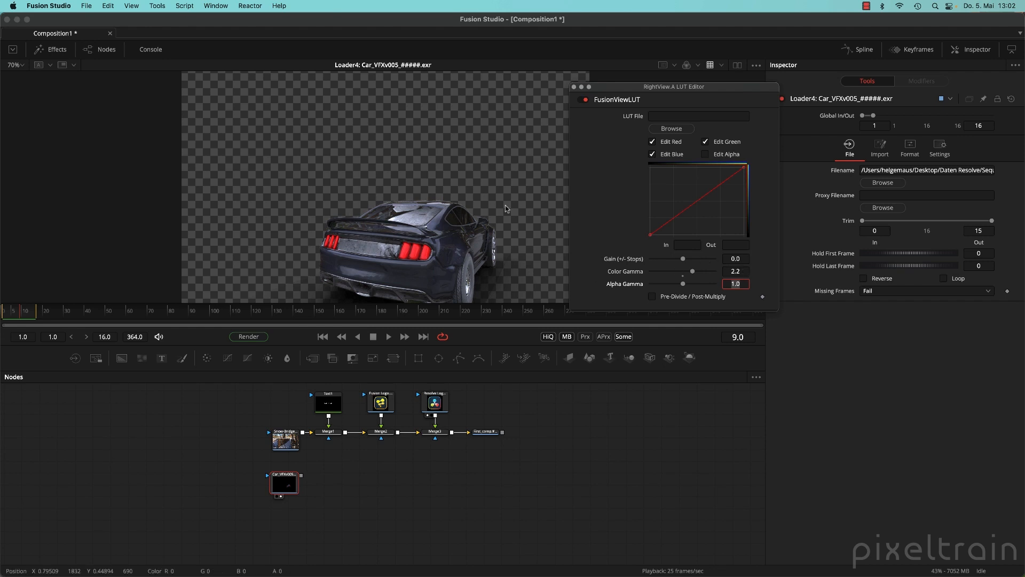
left_click(683, 276)
left_click(574, 87)
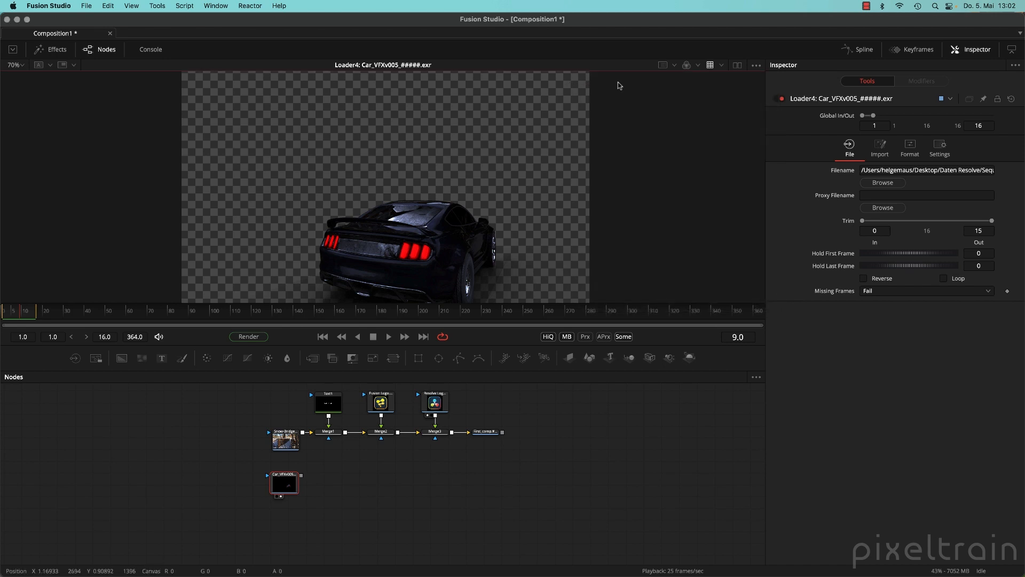
Step: Apply the rec709 LUT to the car viewer, and show the second viewer to check its separate LUT options
left_click(722, 65)
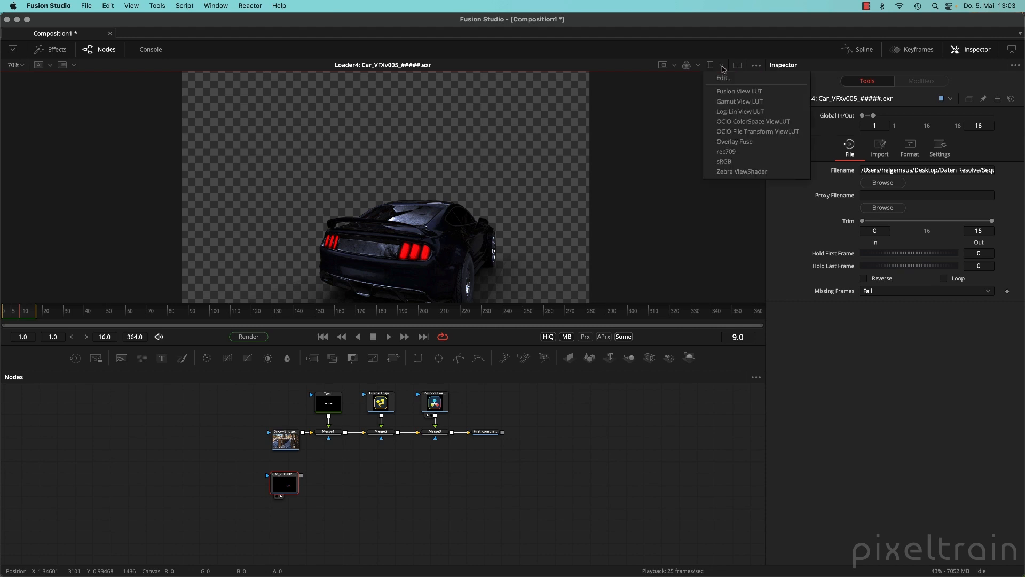
left_click(749, 156)
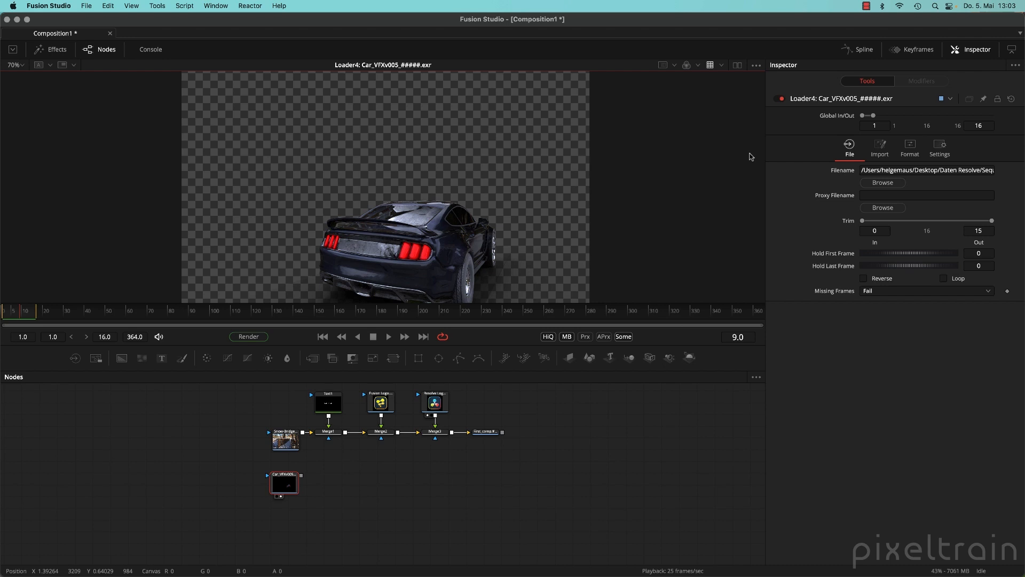
left_click(739, 66)
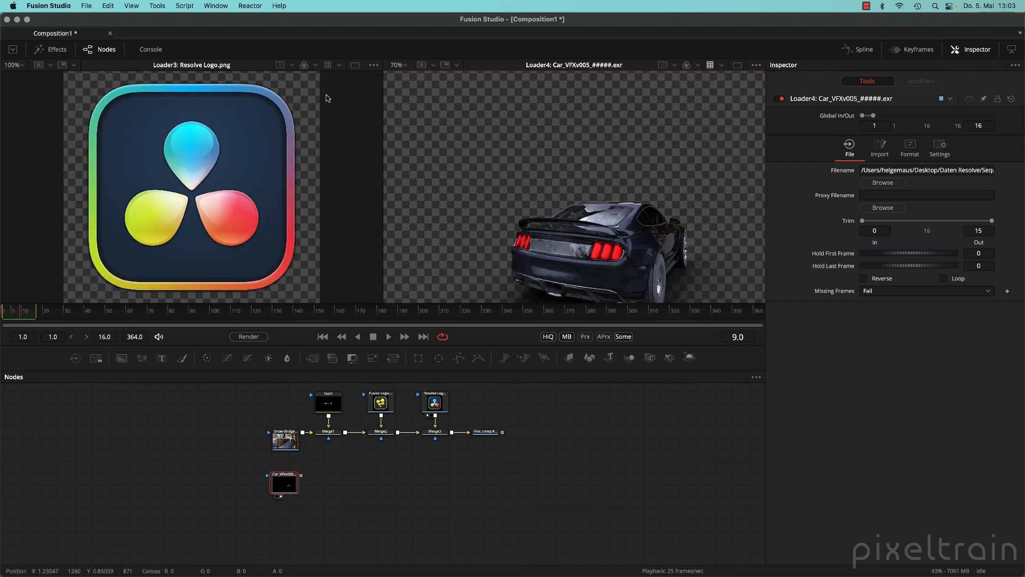
left_click(339, 65)
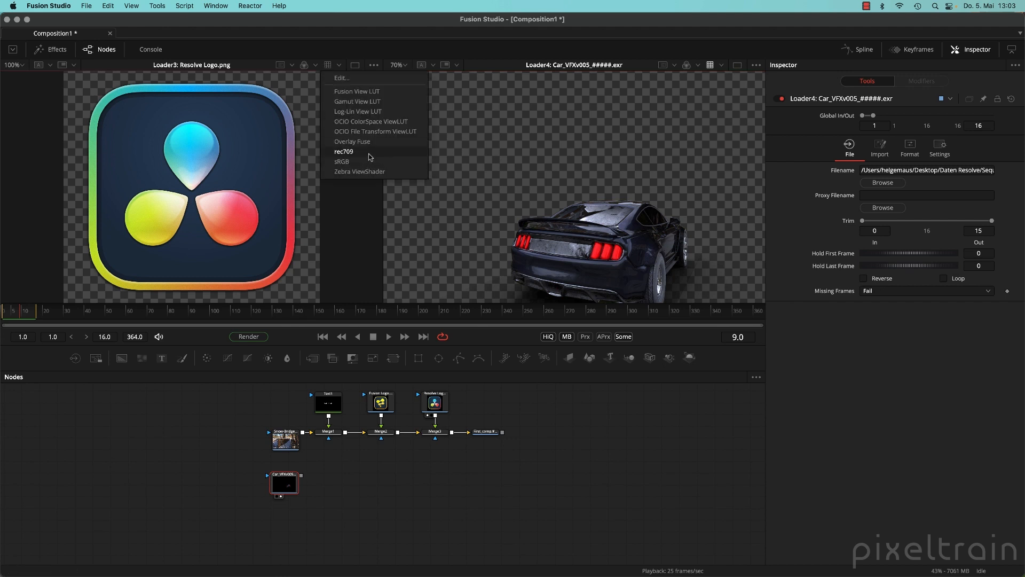
left_click(391, 487)
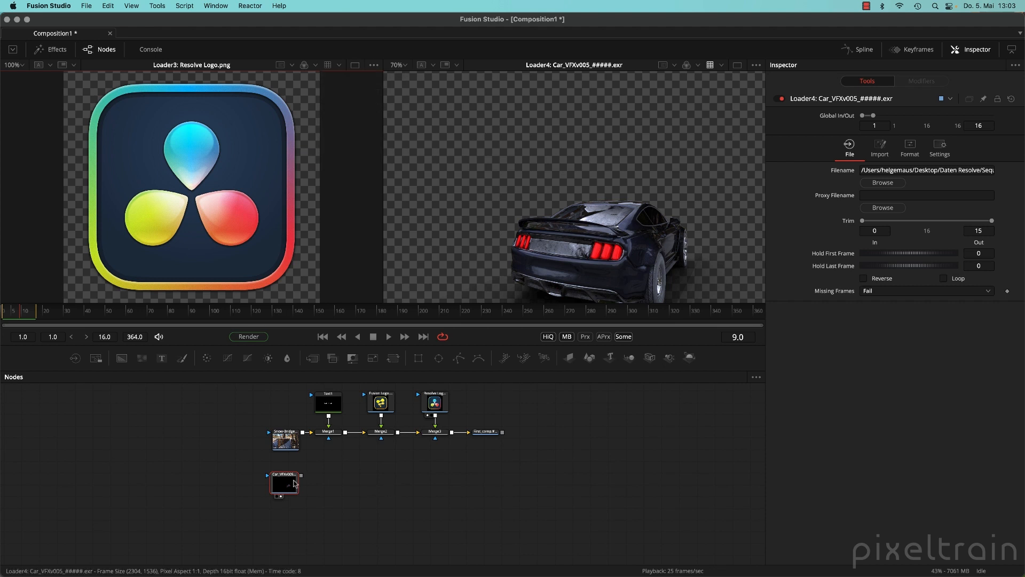
Step: Nudge the car loader node slightly down, view the whole car frame, and return to a single viewer
left_click_drag(285, 484, 291, 493)
scroll(572, 203, "down", 4)
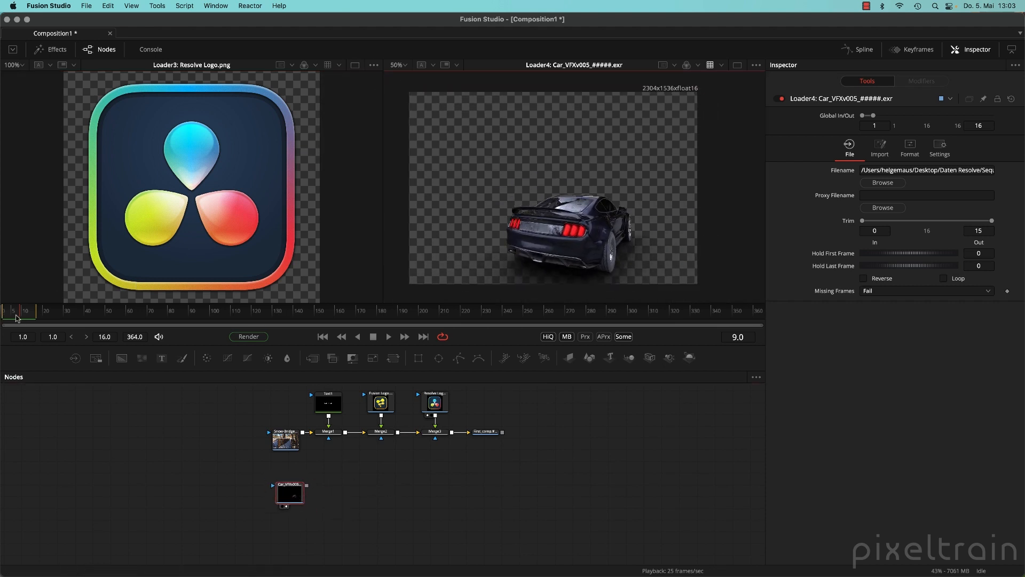
left_click_drag(17, 316, 20, 315)
left_click(739, 66)
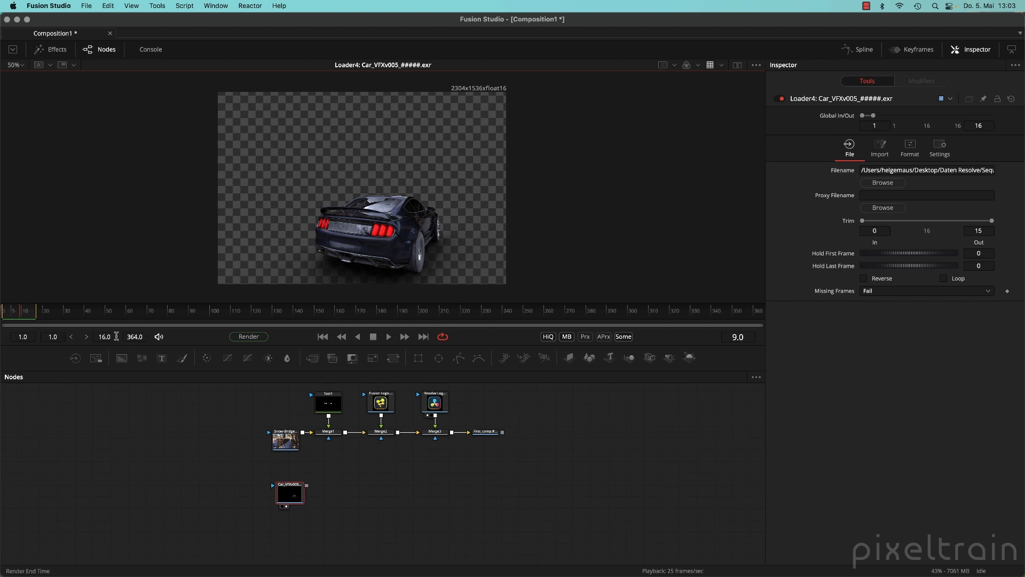
Step: Extend the render range to frames 1 to 364 with Auto Render Range
right_click(77, 313)
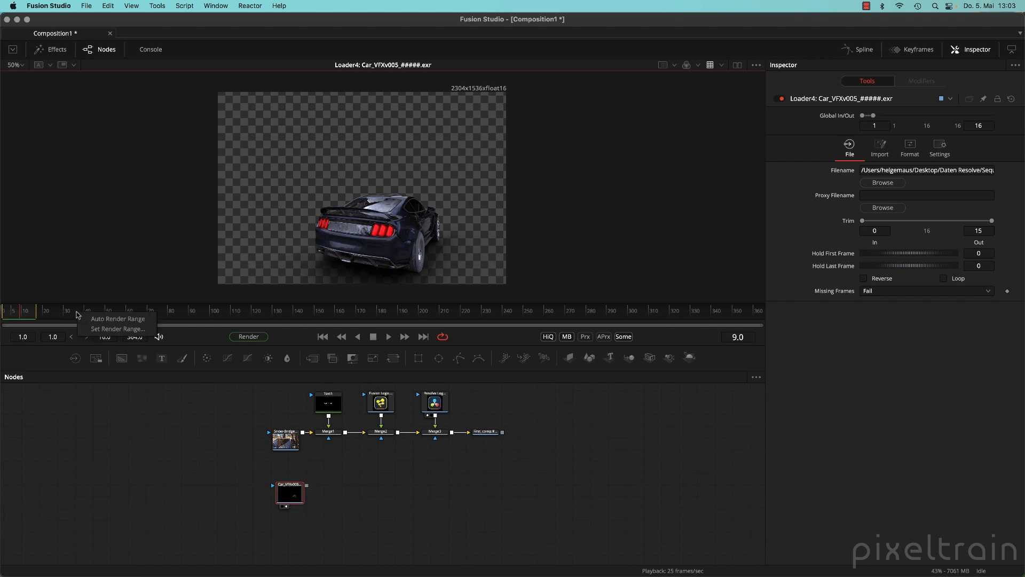
left_click(68, 313)
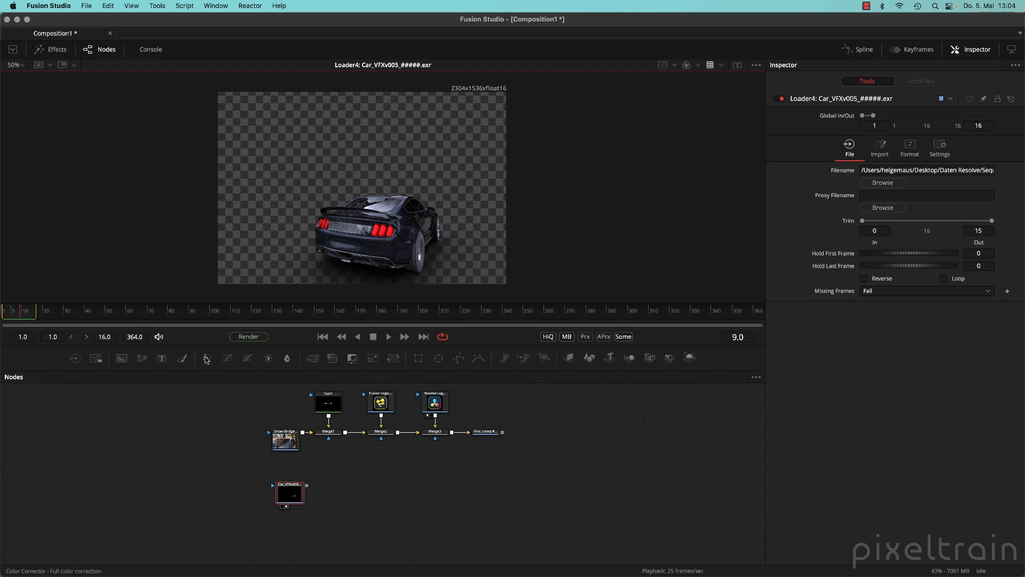
right_click(92, 313)
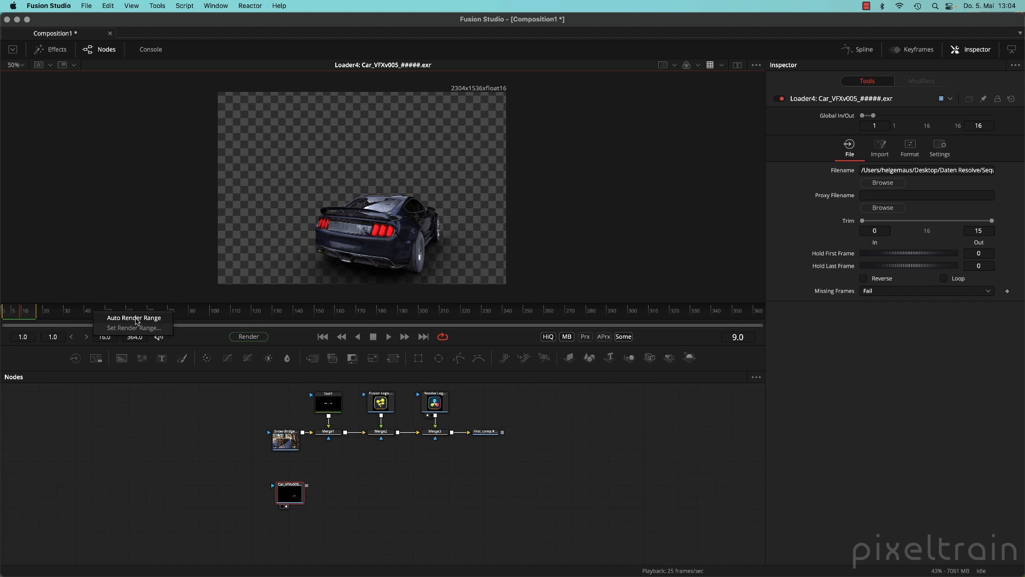
left_click(134, 318)
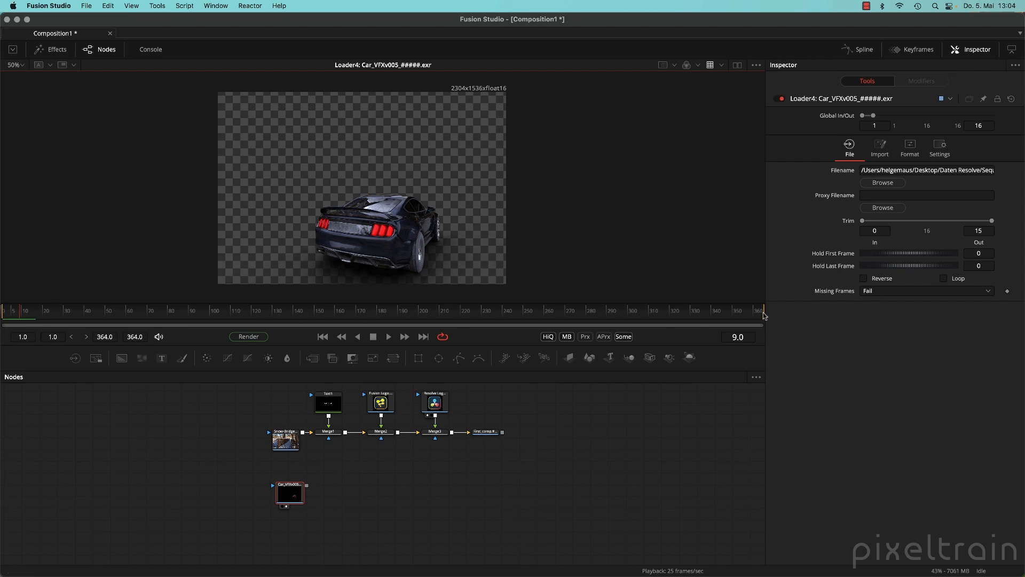
Step: Shorten the render range to end at frame 300, and restore the full range with Auto Render Range
mouse_move(764, 315)
left_mouse_down()
mouse_move(556, 319)
mouse_move(598, 316)
left_mouse_up()
right_click(598, 316)
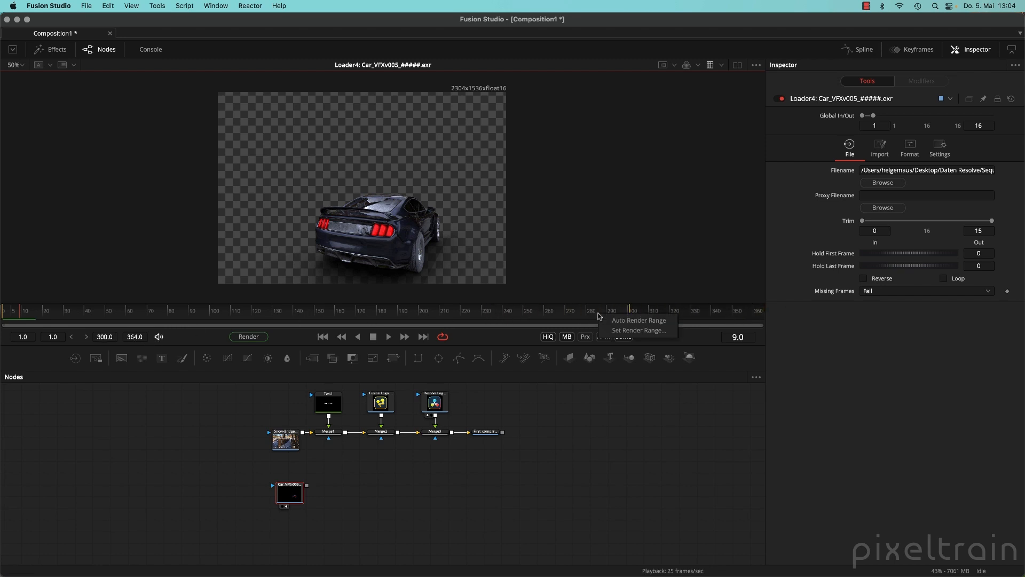
left_click(620, 320)
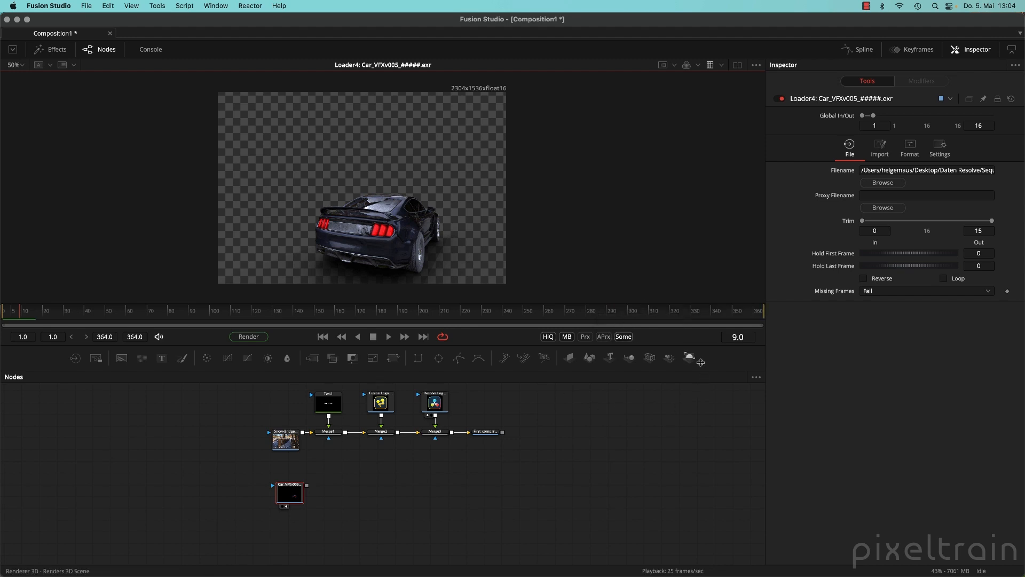
Step: Look through the auto proxy values and the quality, motion blur, proxy and playback loop options
right_click(605, 339)
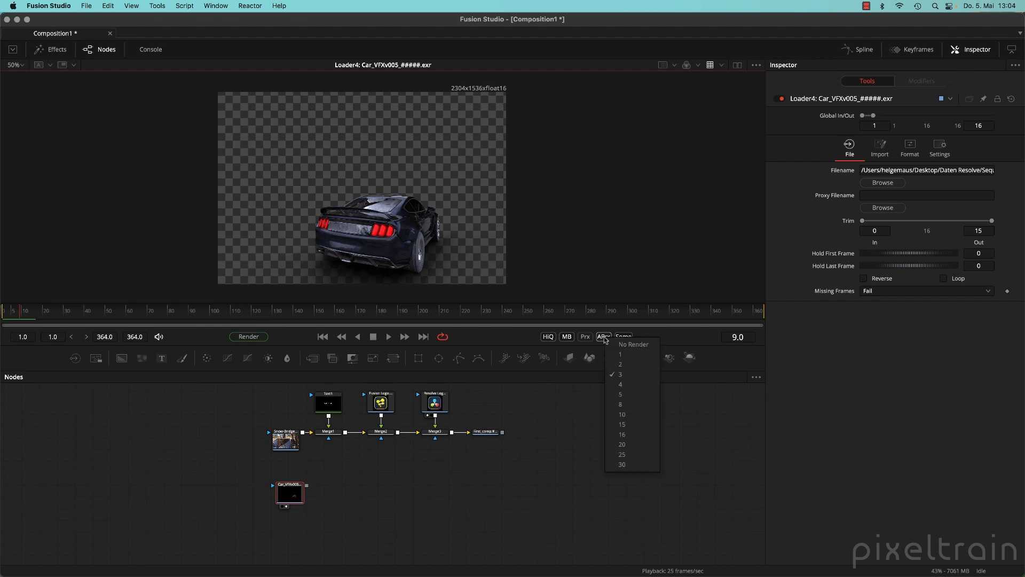
left_click(695, 343)
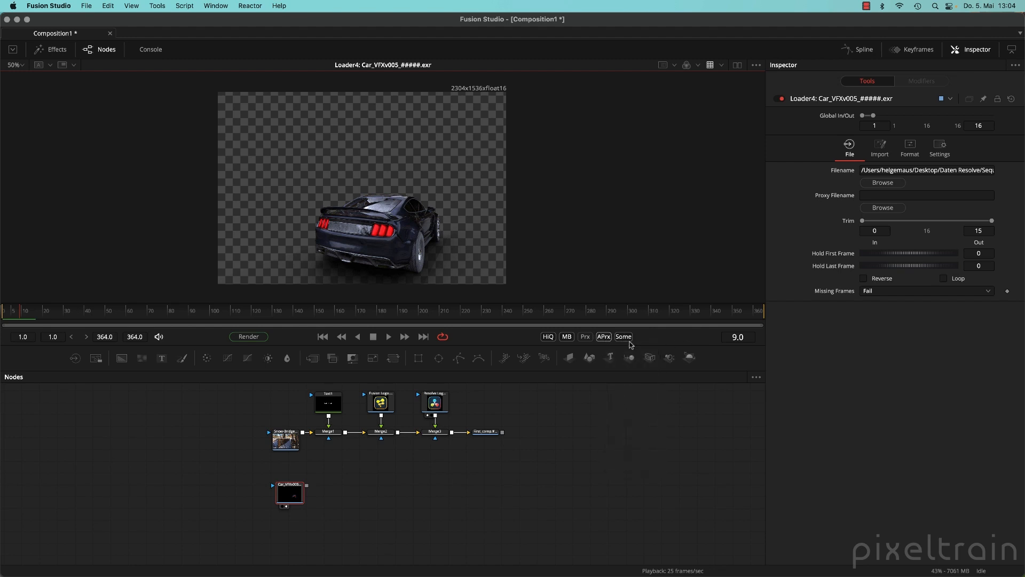
right_click(566, 339)
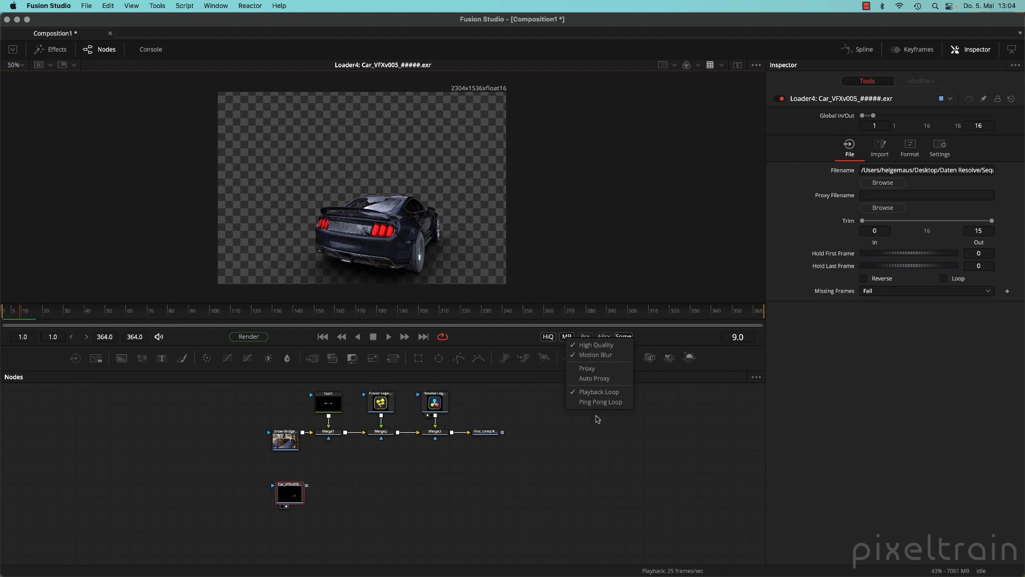
left_click(688, 340)
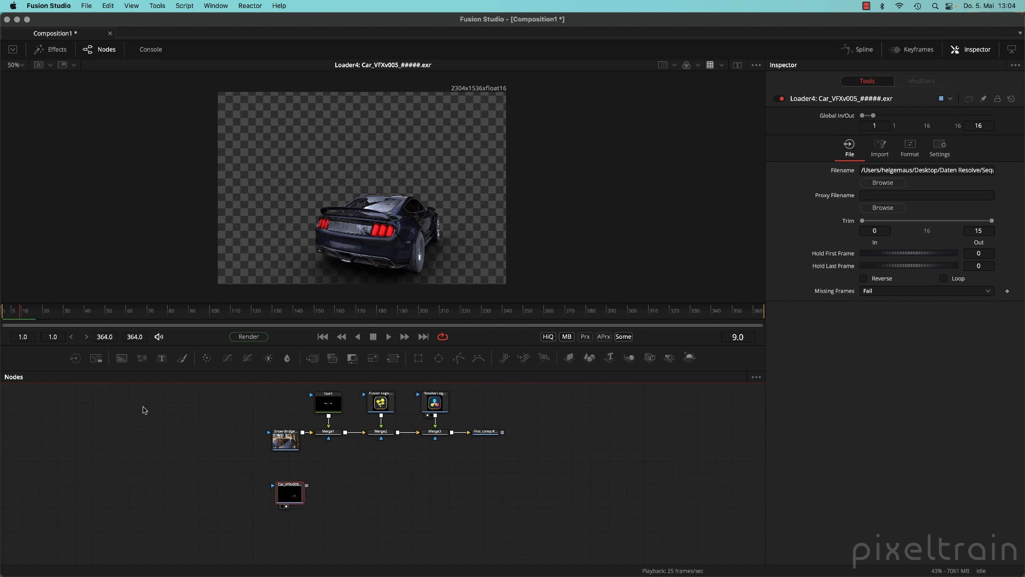
Step: Load Free Video CoPilot - Type_with_return.wav from the Daten Resolve audio folder as the composition's audio
left_click(158, 337)
left_click(159, 337)
right_click(159, 337)
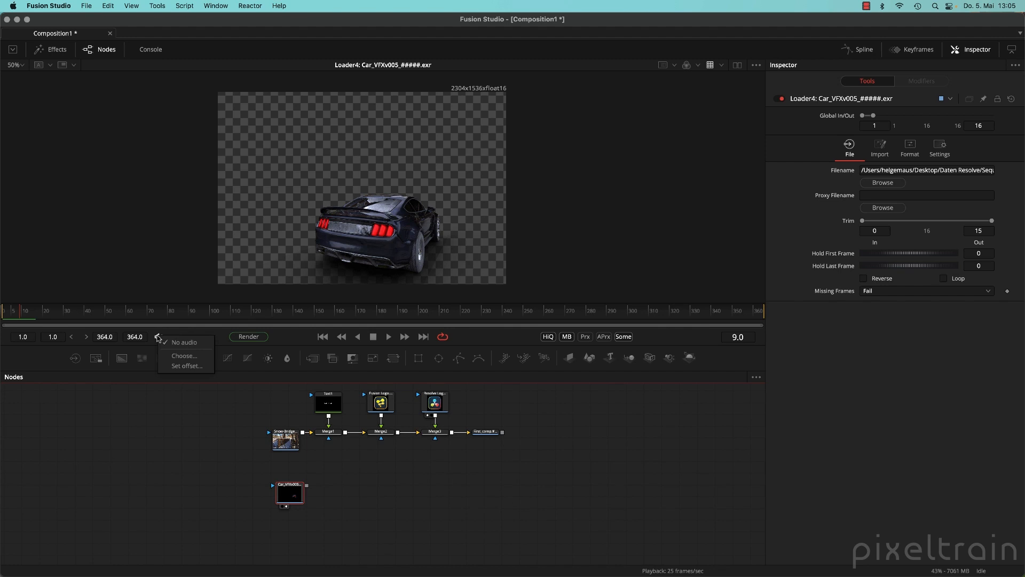
left_click(184, 356)
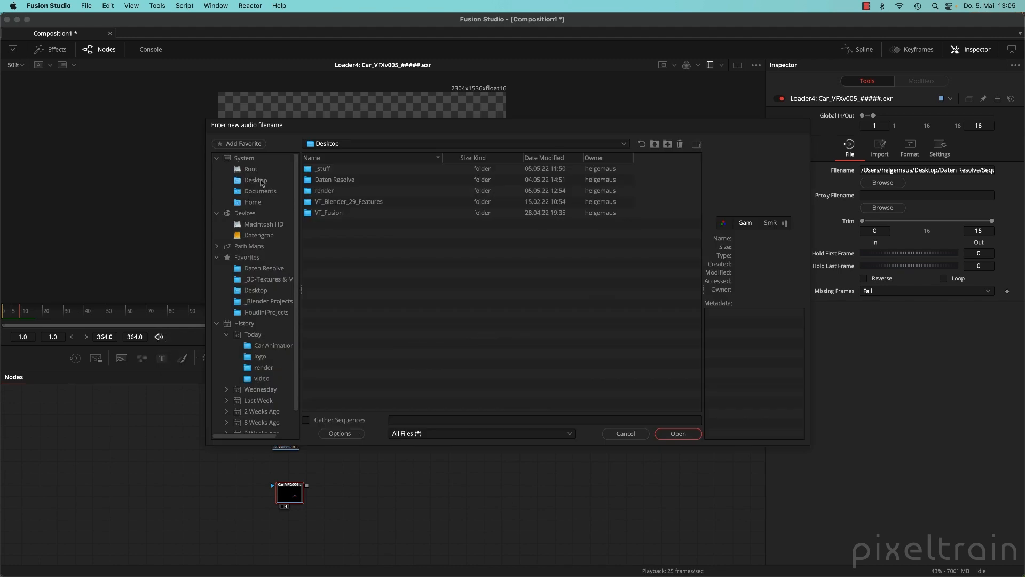
double_click(330, 180)
double_click(322, 181)
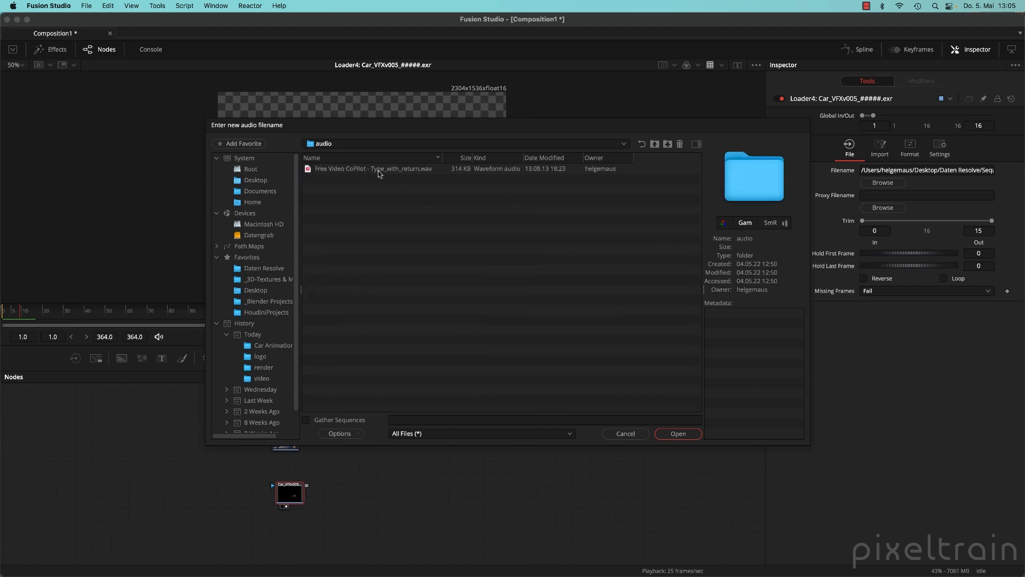
left_click(378, 169)
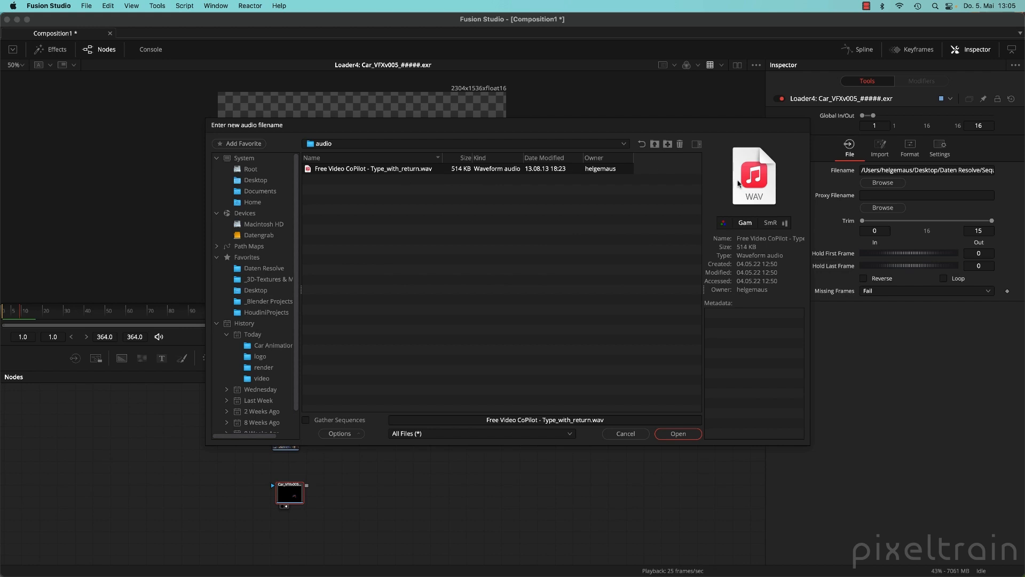
left_click(677, 434)
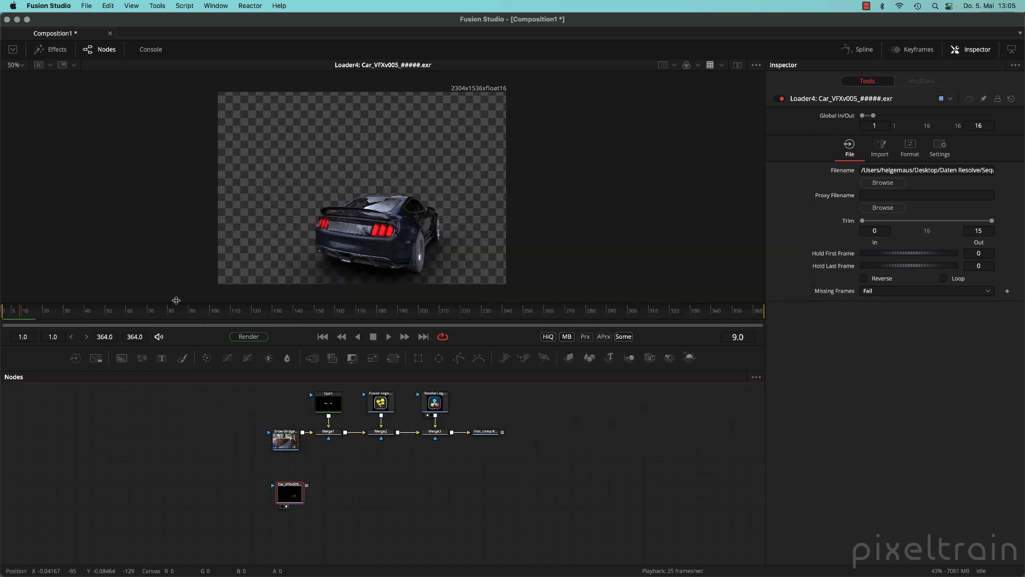
Step: Check the audio offset option, play the composition from the first frame with sound, and return to frame 1
right_click(158, 338)
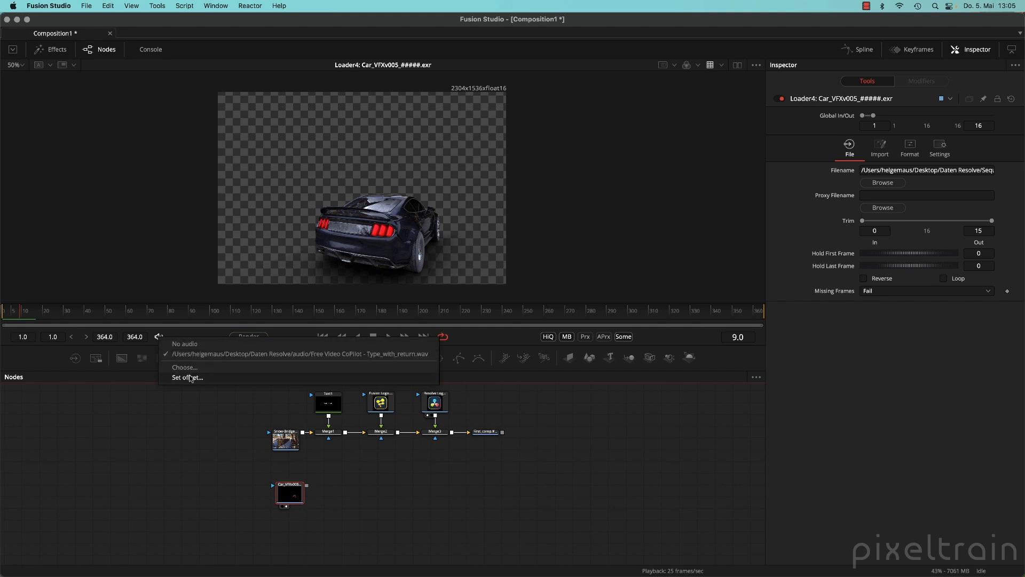
left_click(165, 420)
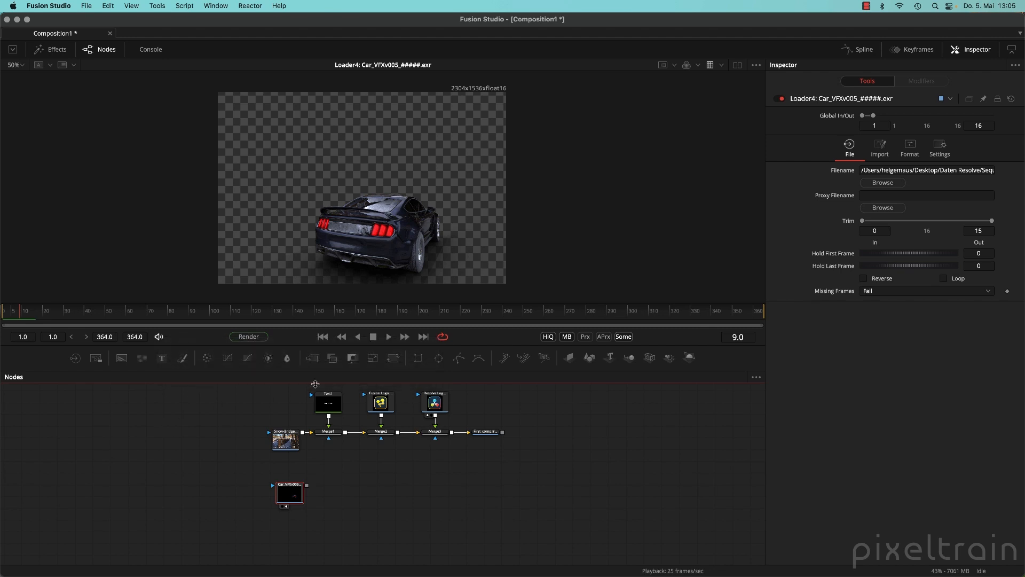
left_click(322, 337)
left_click(391, 337)
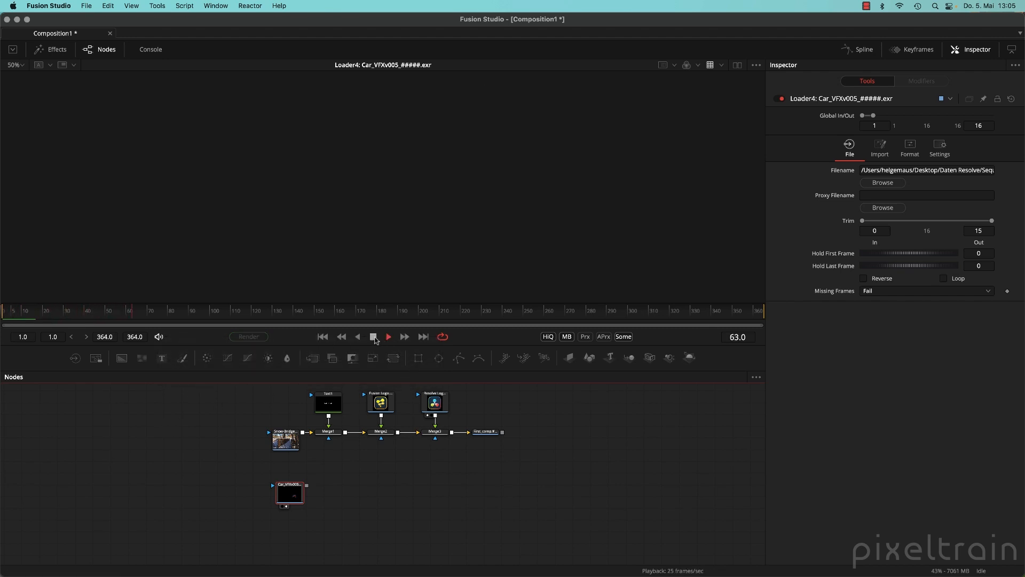
left_click(373, 337)
left_click(322, 337)
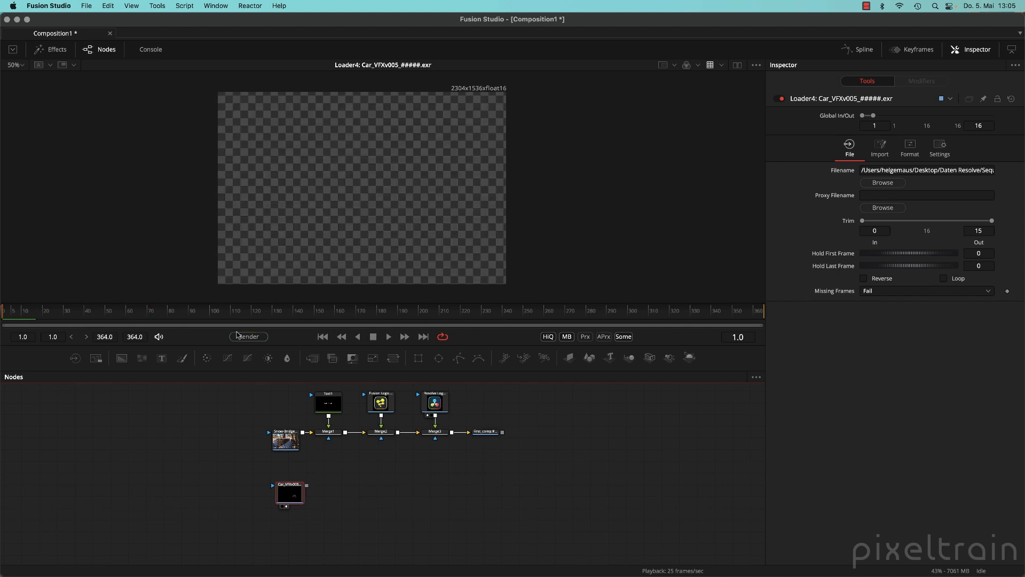
Step: Set the composition's audio to No audio
right_click(158, 337)
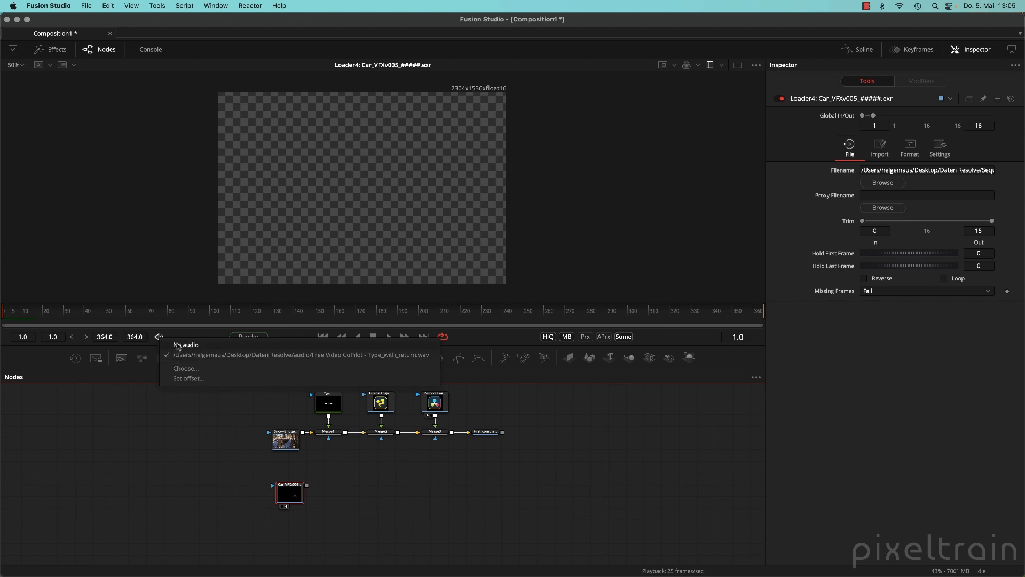
left_click(178, 346)
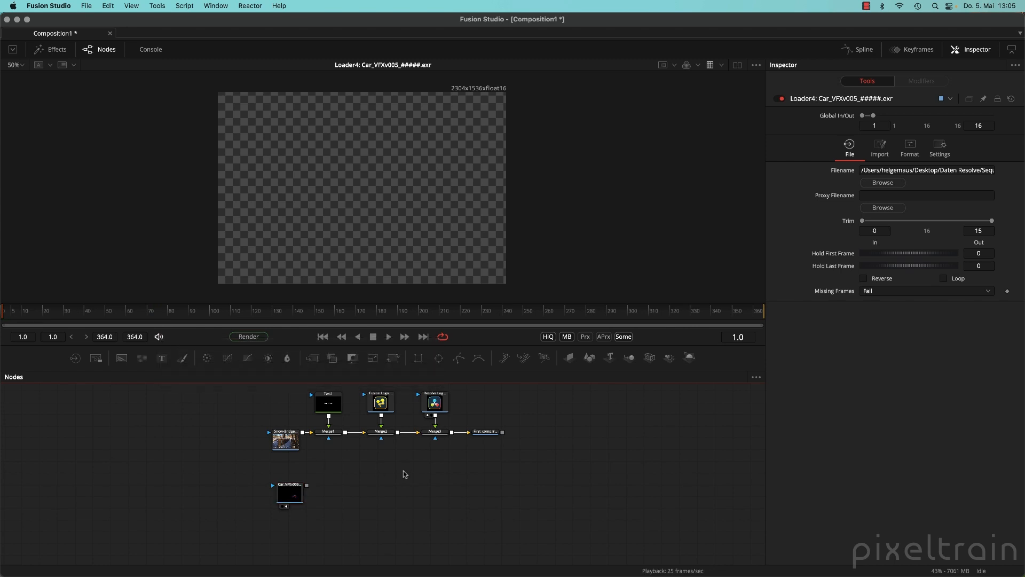